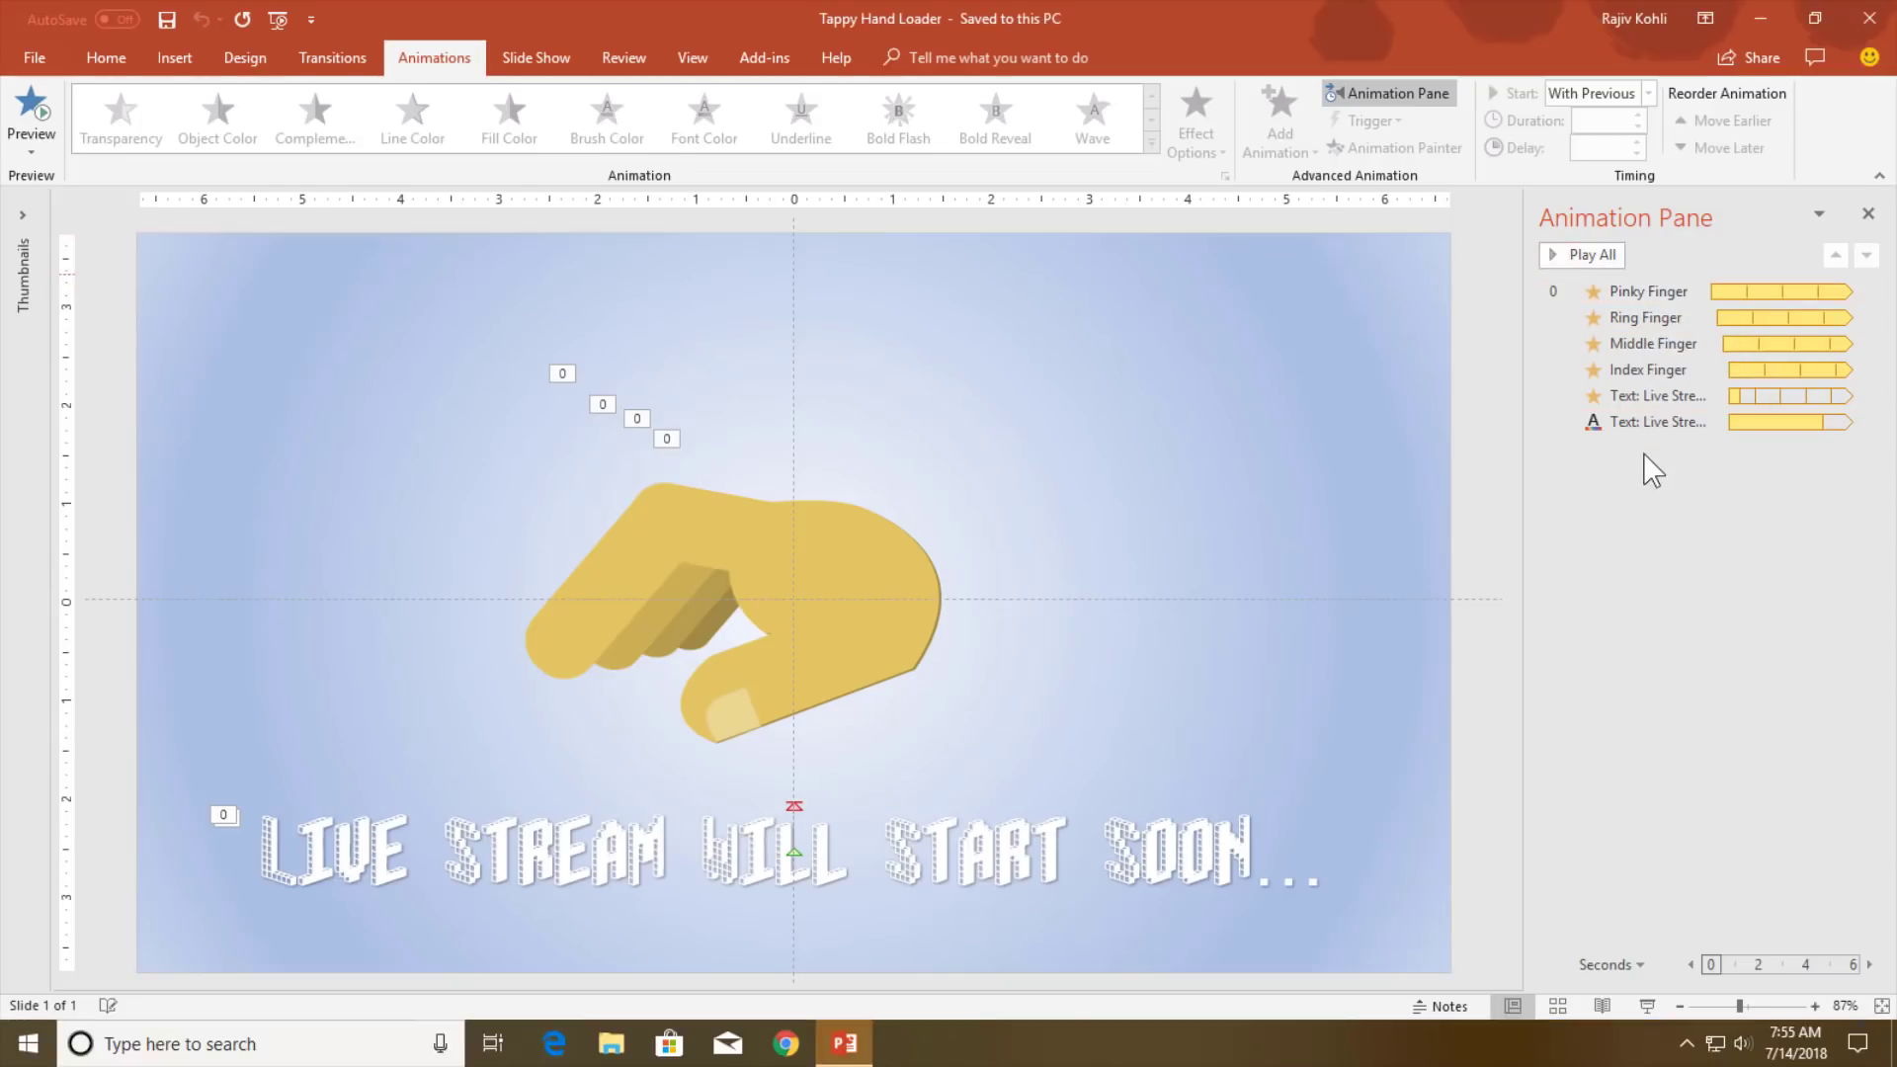
Select all six finger and text rows in the Animation Pane and delete them.
left_click(1631, 291)
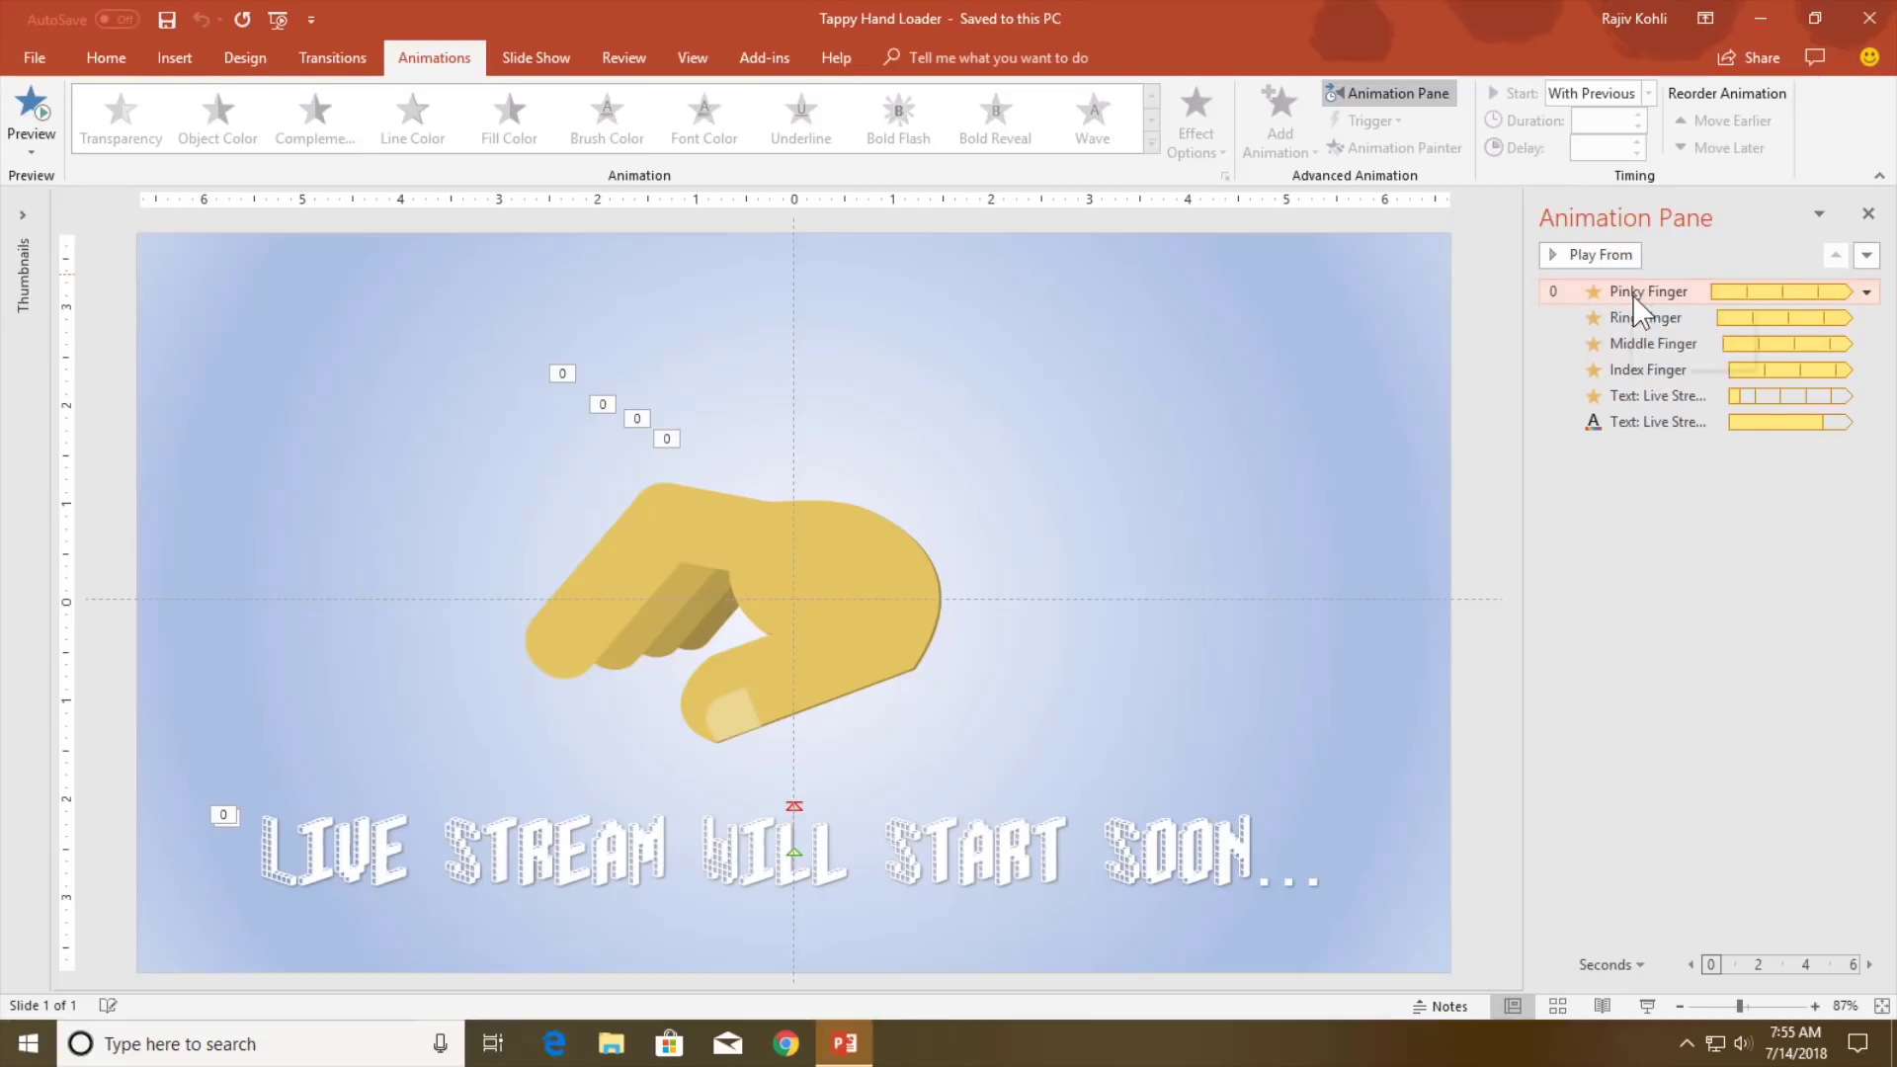
left_click(1642, 369, "shift")
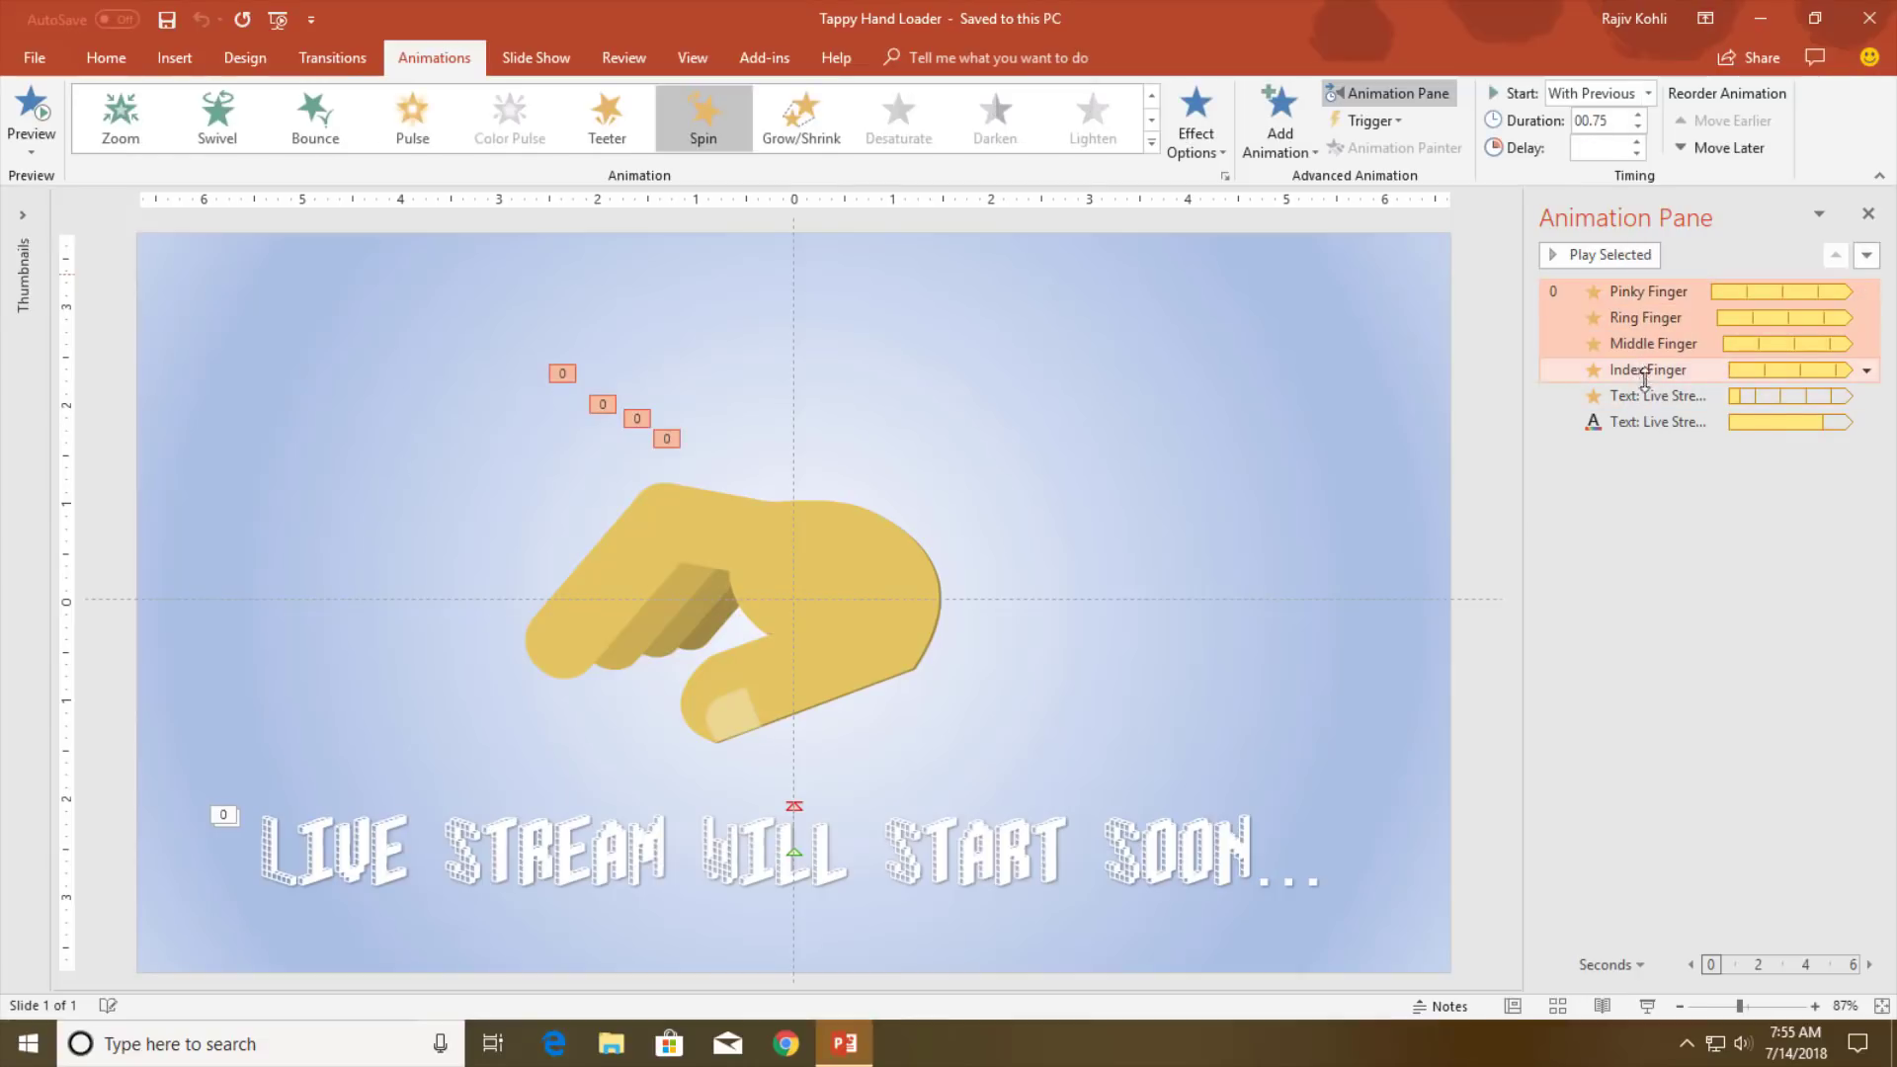
left_click(1645, 395)
left_click(1645, 422, "shift")
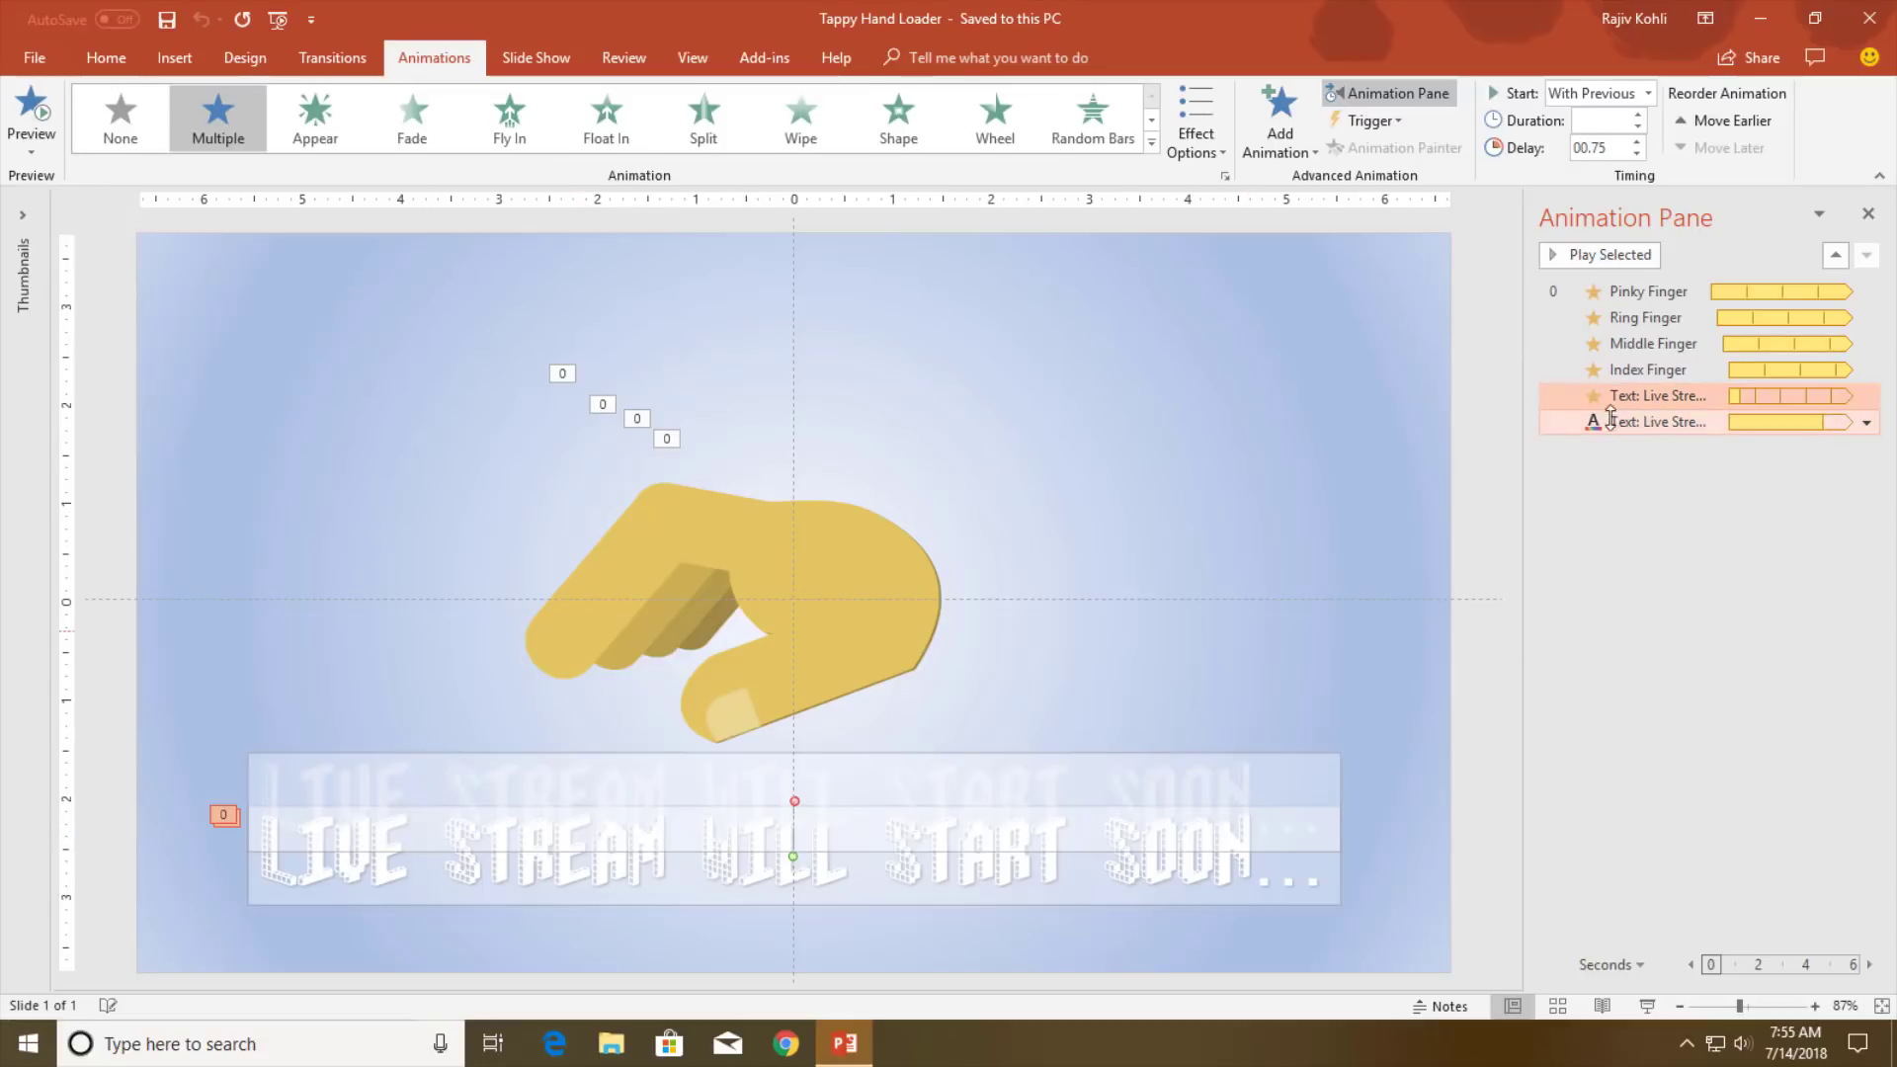
left_click(1600, 500)
left_click(1672, 292)
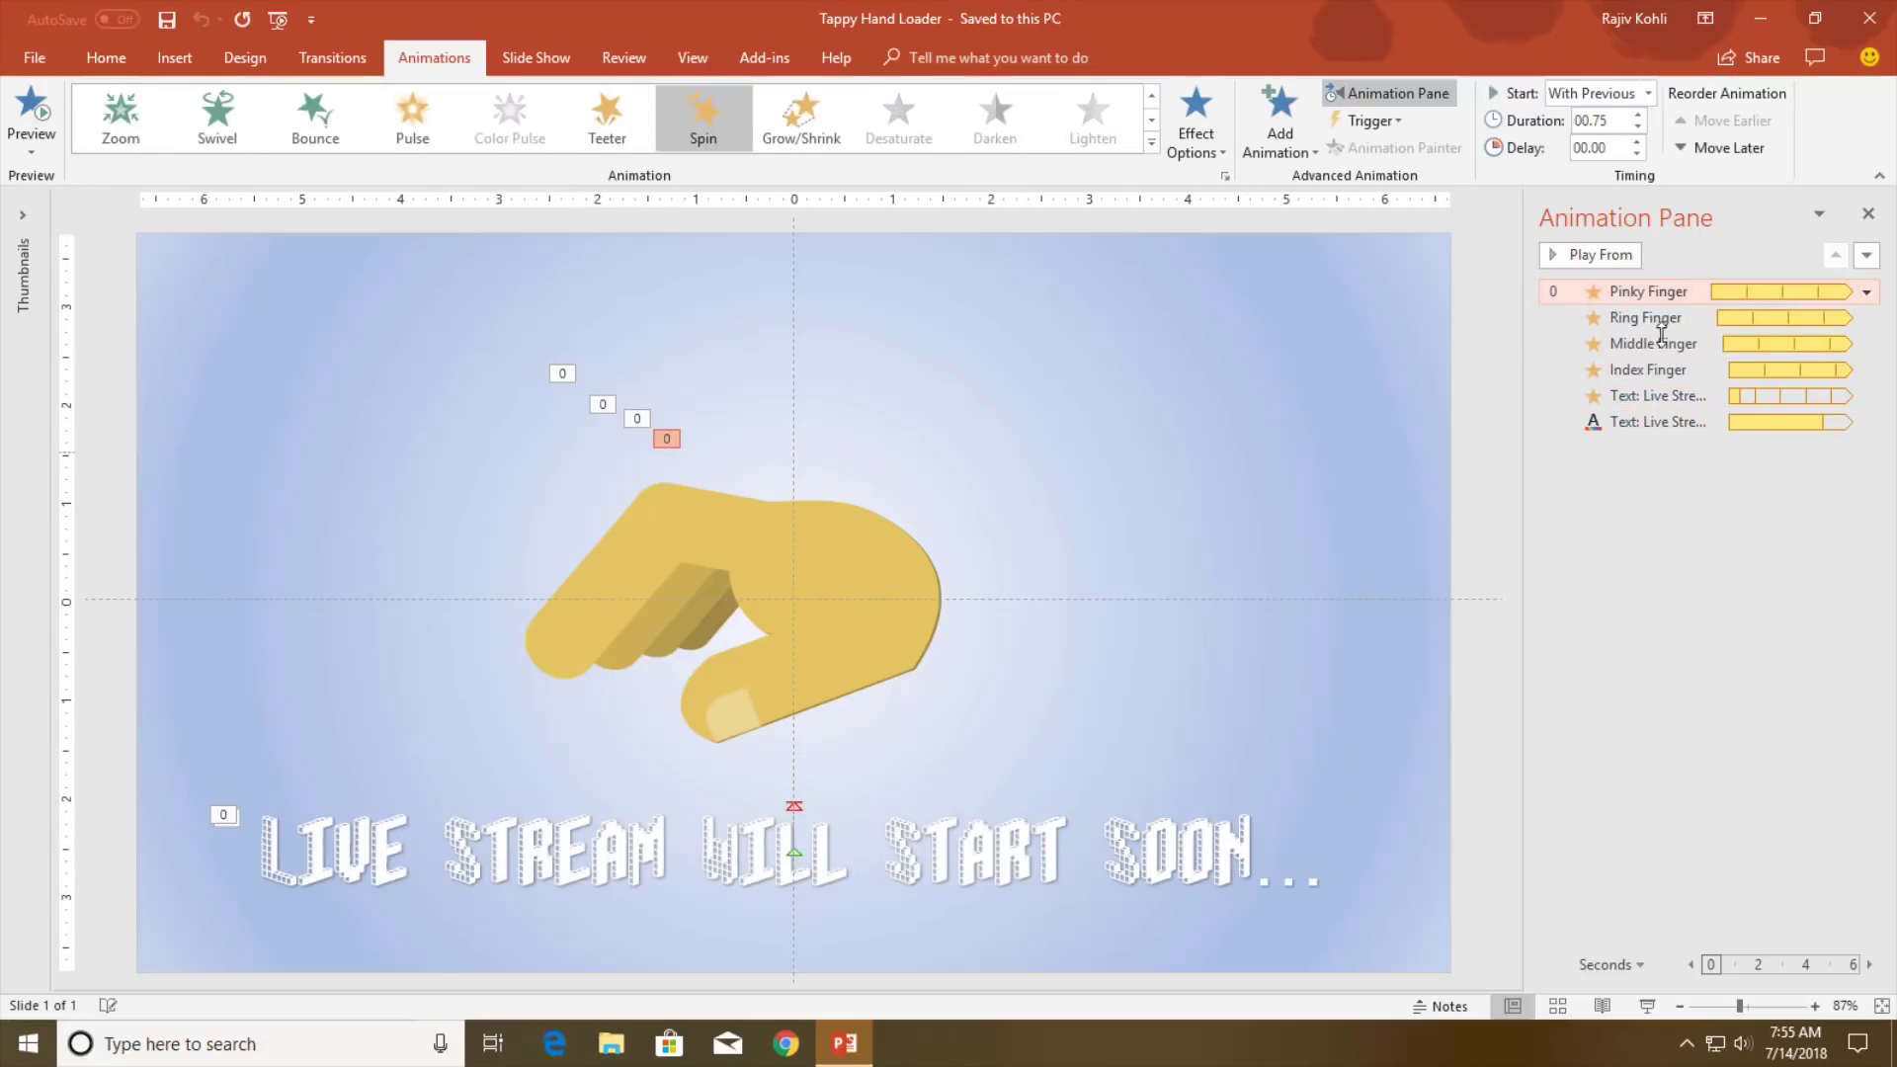
left_click(1641, 422, "shift")
key("Delete")
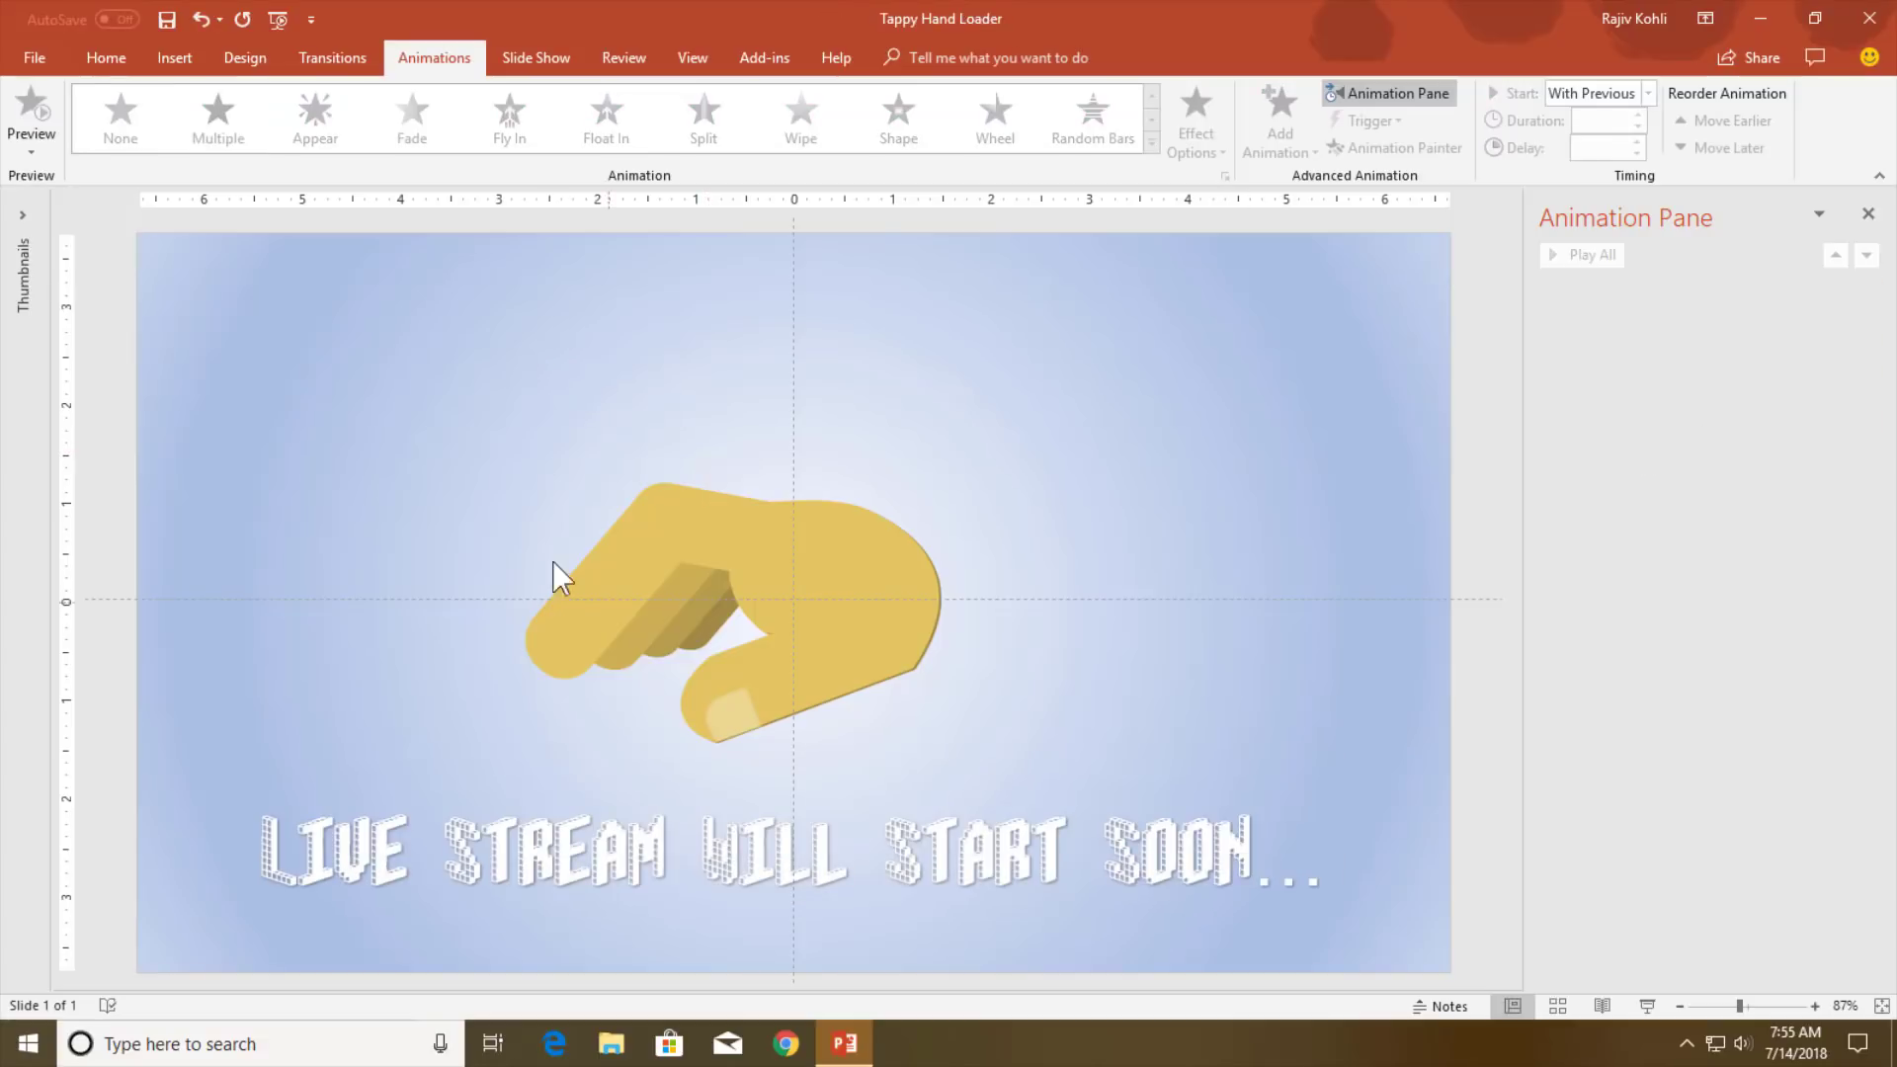
left_click(661, 542)
left_click_drag(708, 551, 951, 422)
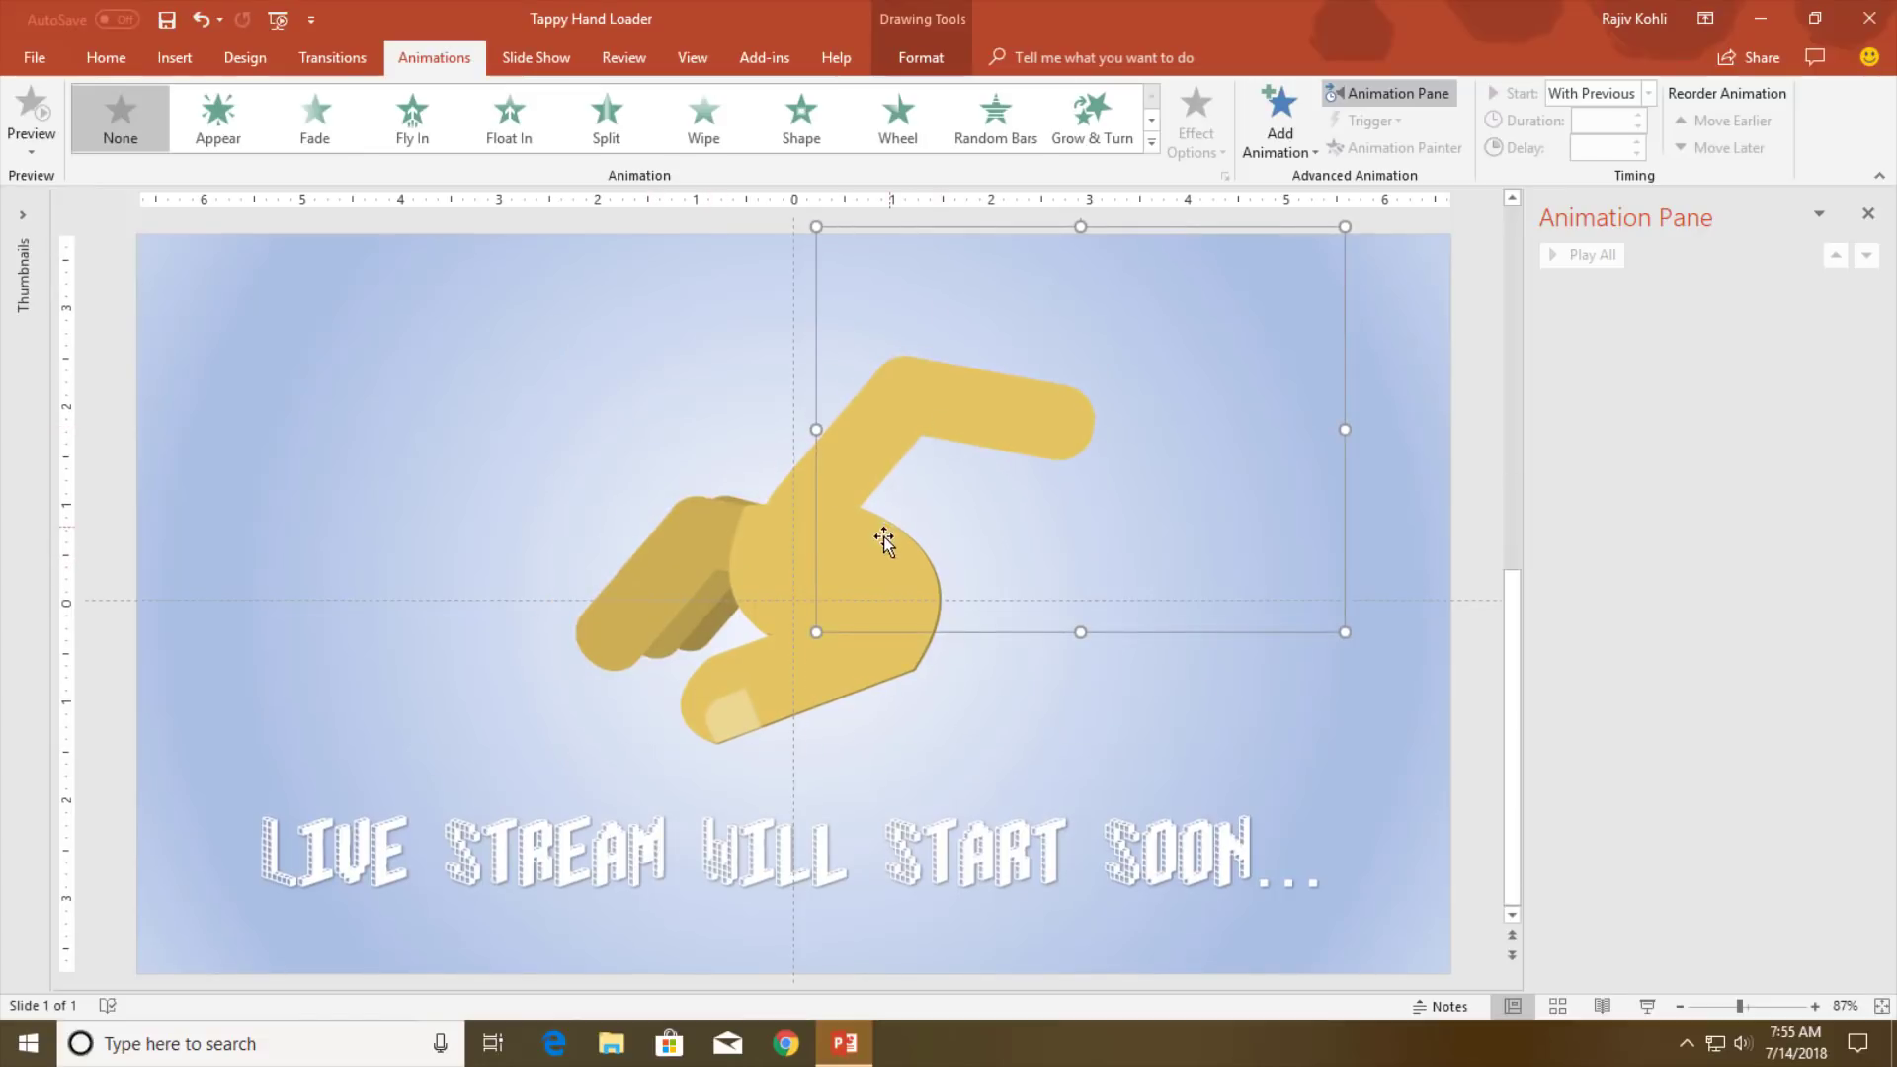
key("ctrl+z")
left_click_drag(724, 524, 361, 333)
left_click_drag(677, 543, 698, 352)
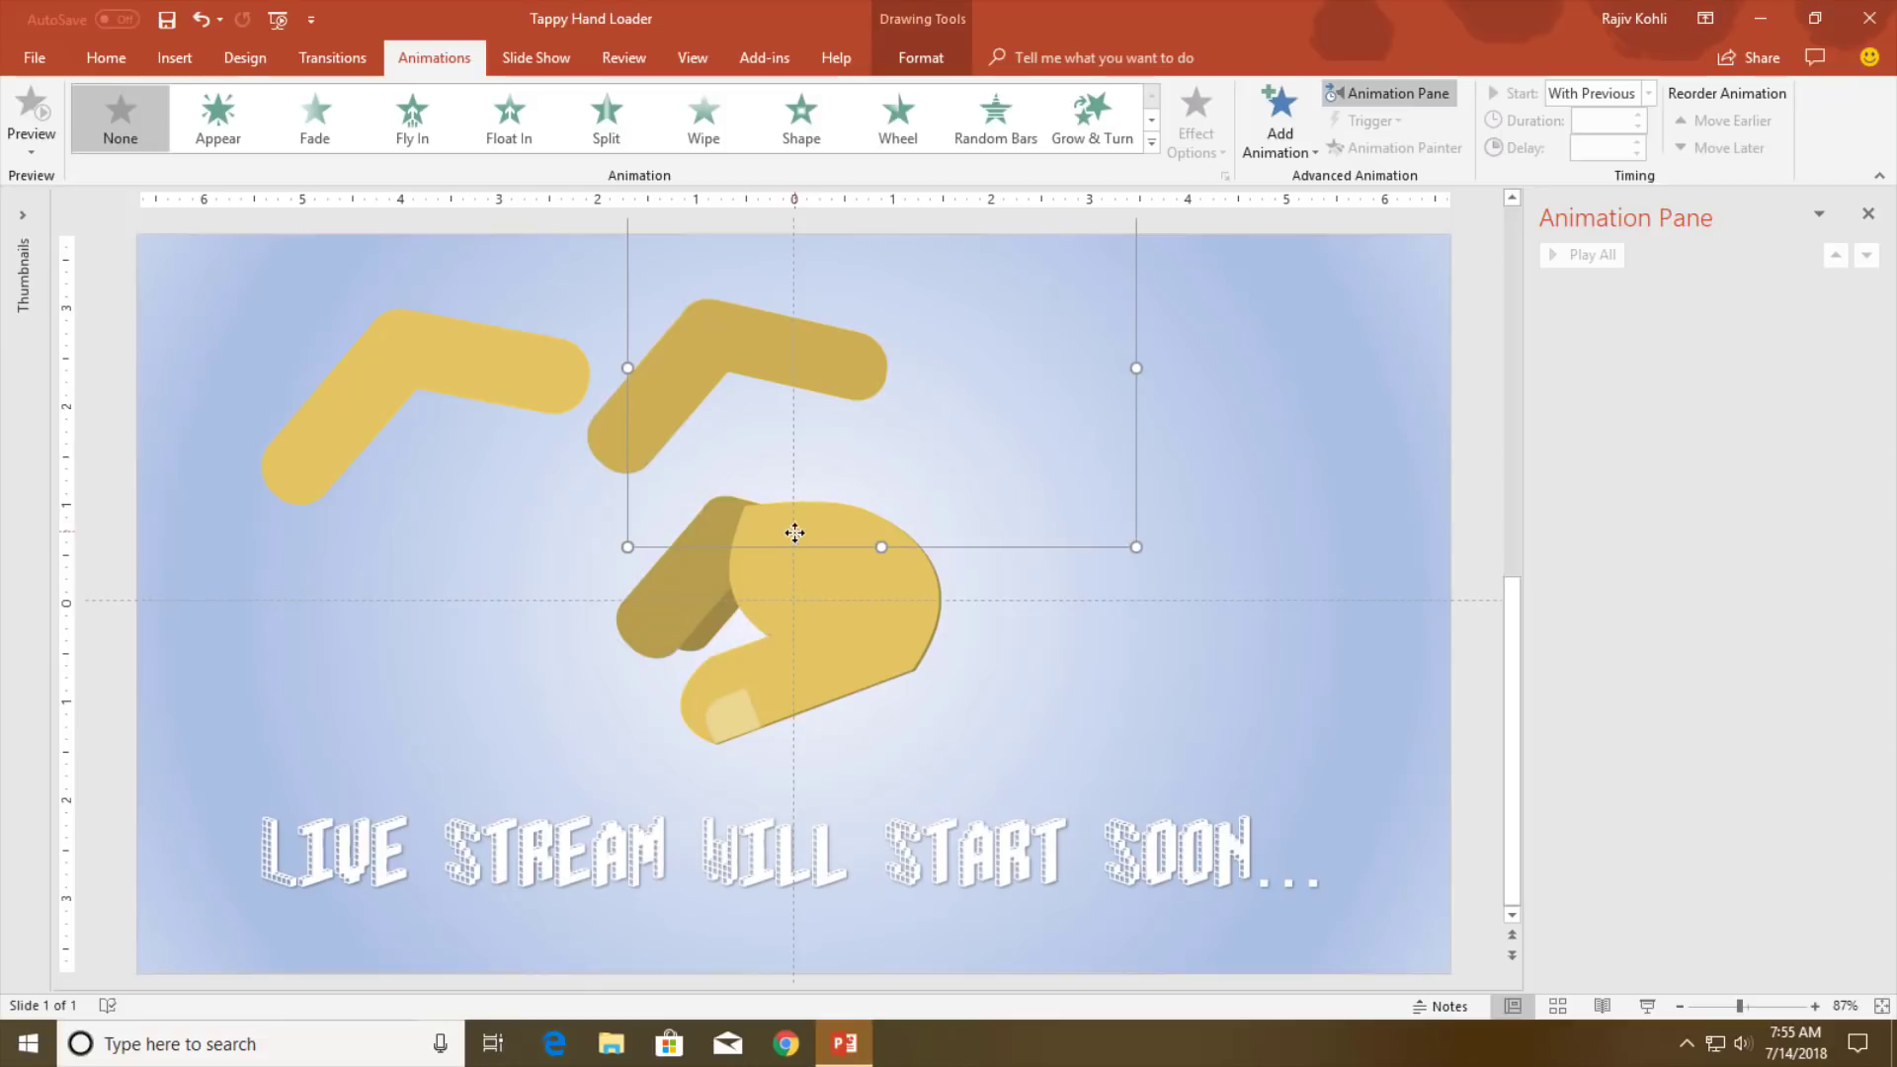
left_click_drag(794, 533, 461, 549)
left_click_drag(628, 656, 845, 697)
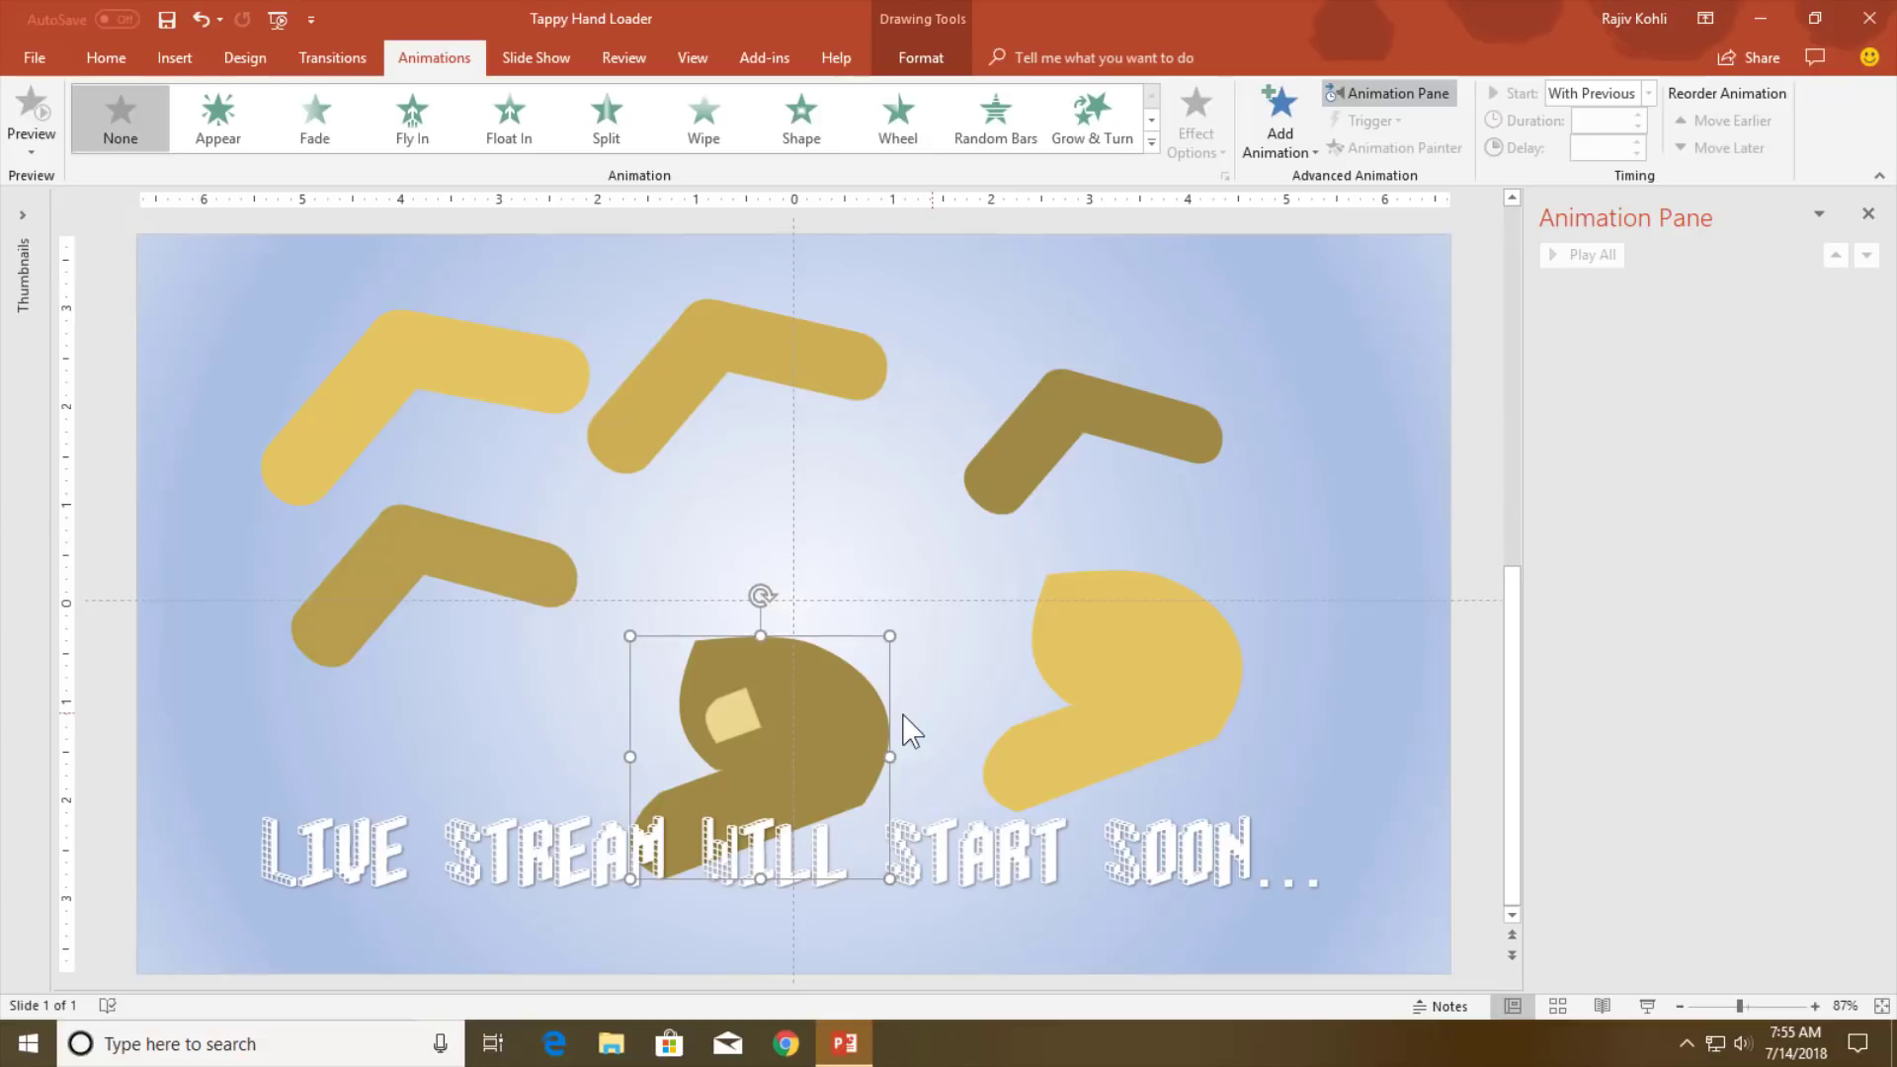
key("ctrl+z")
key("ctrl+z")
key("ctrl+z")
key("ctrl+z")
key("ctrl+z")
key("ctrl+z")
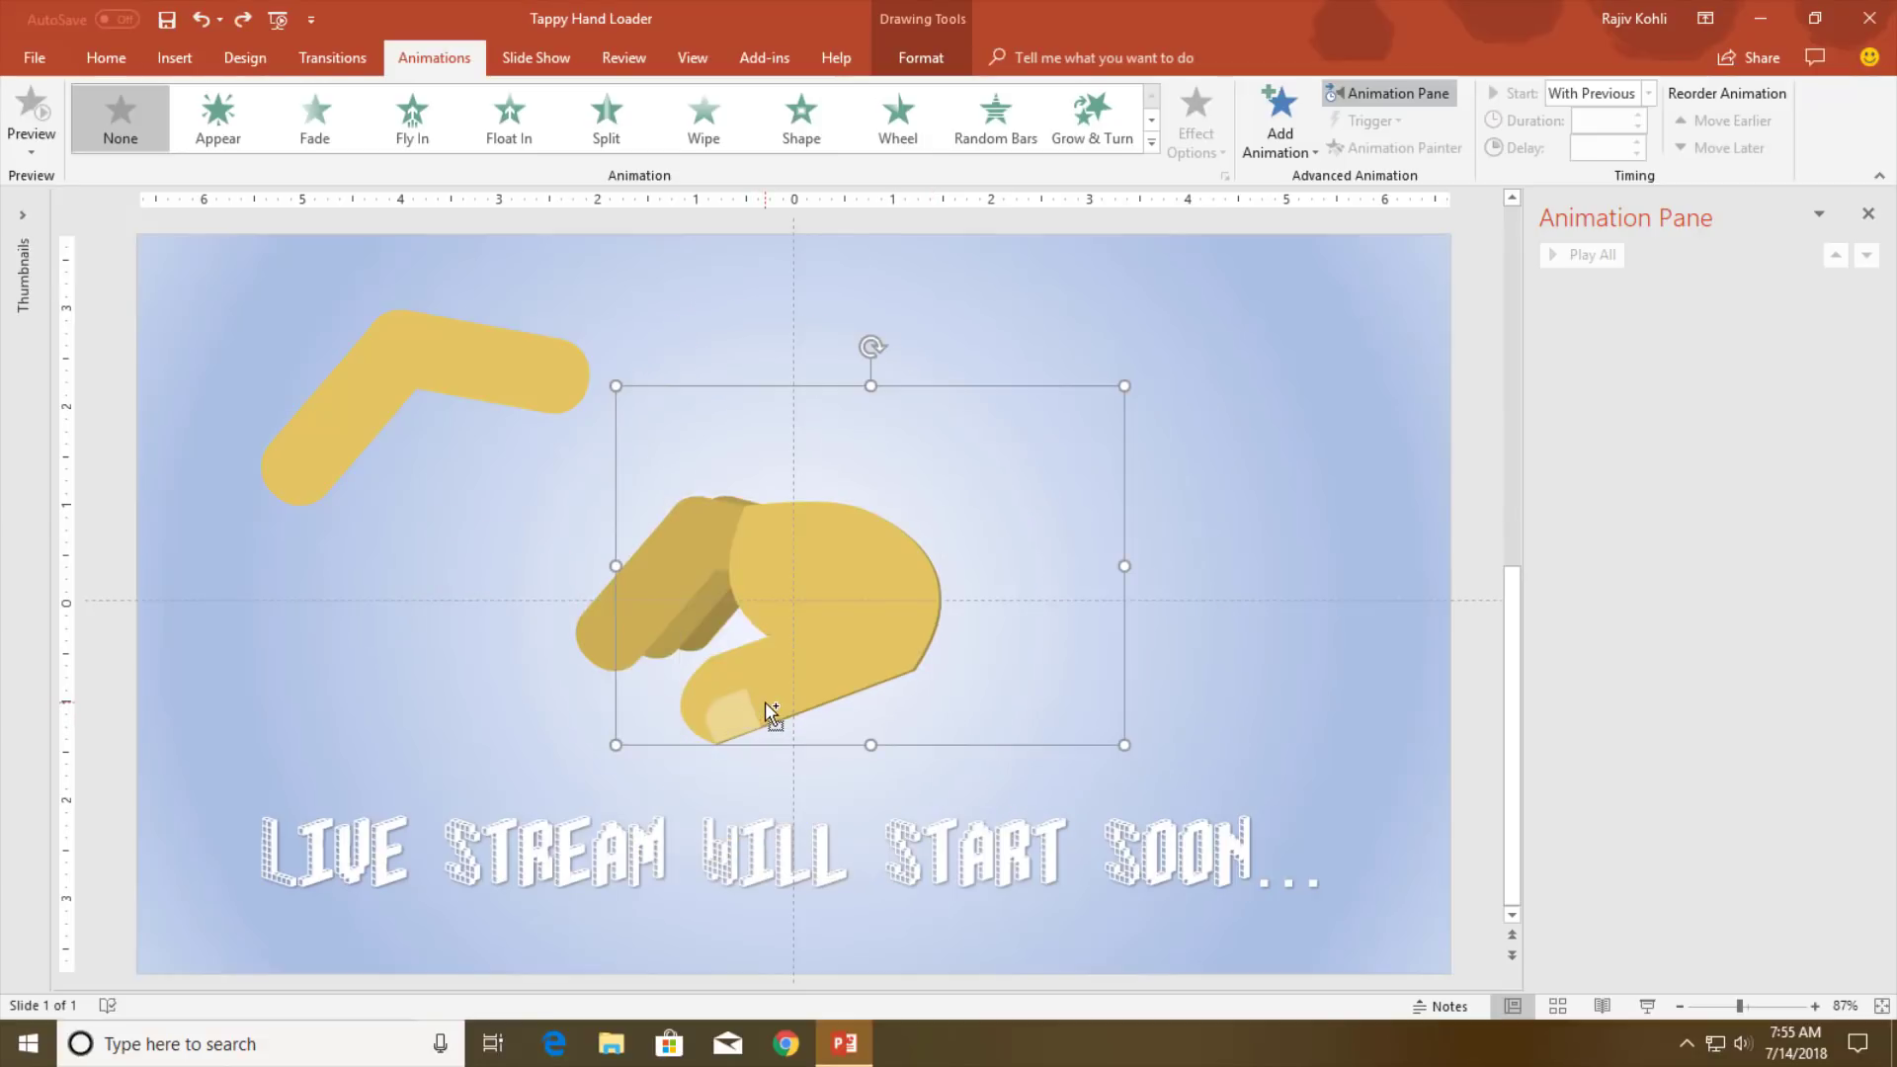
key("ctrl+z")
left_click_drag(297, 303, 1377, 820)
left_click(346, 358)
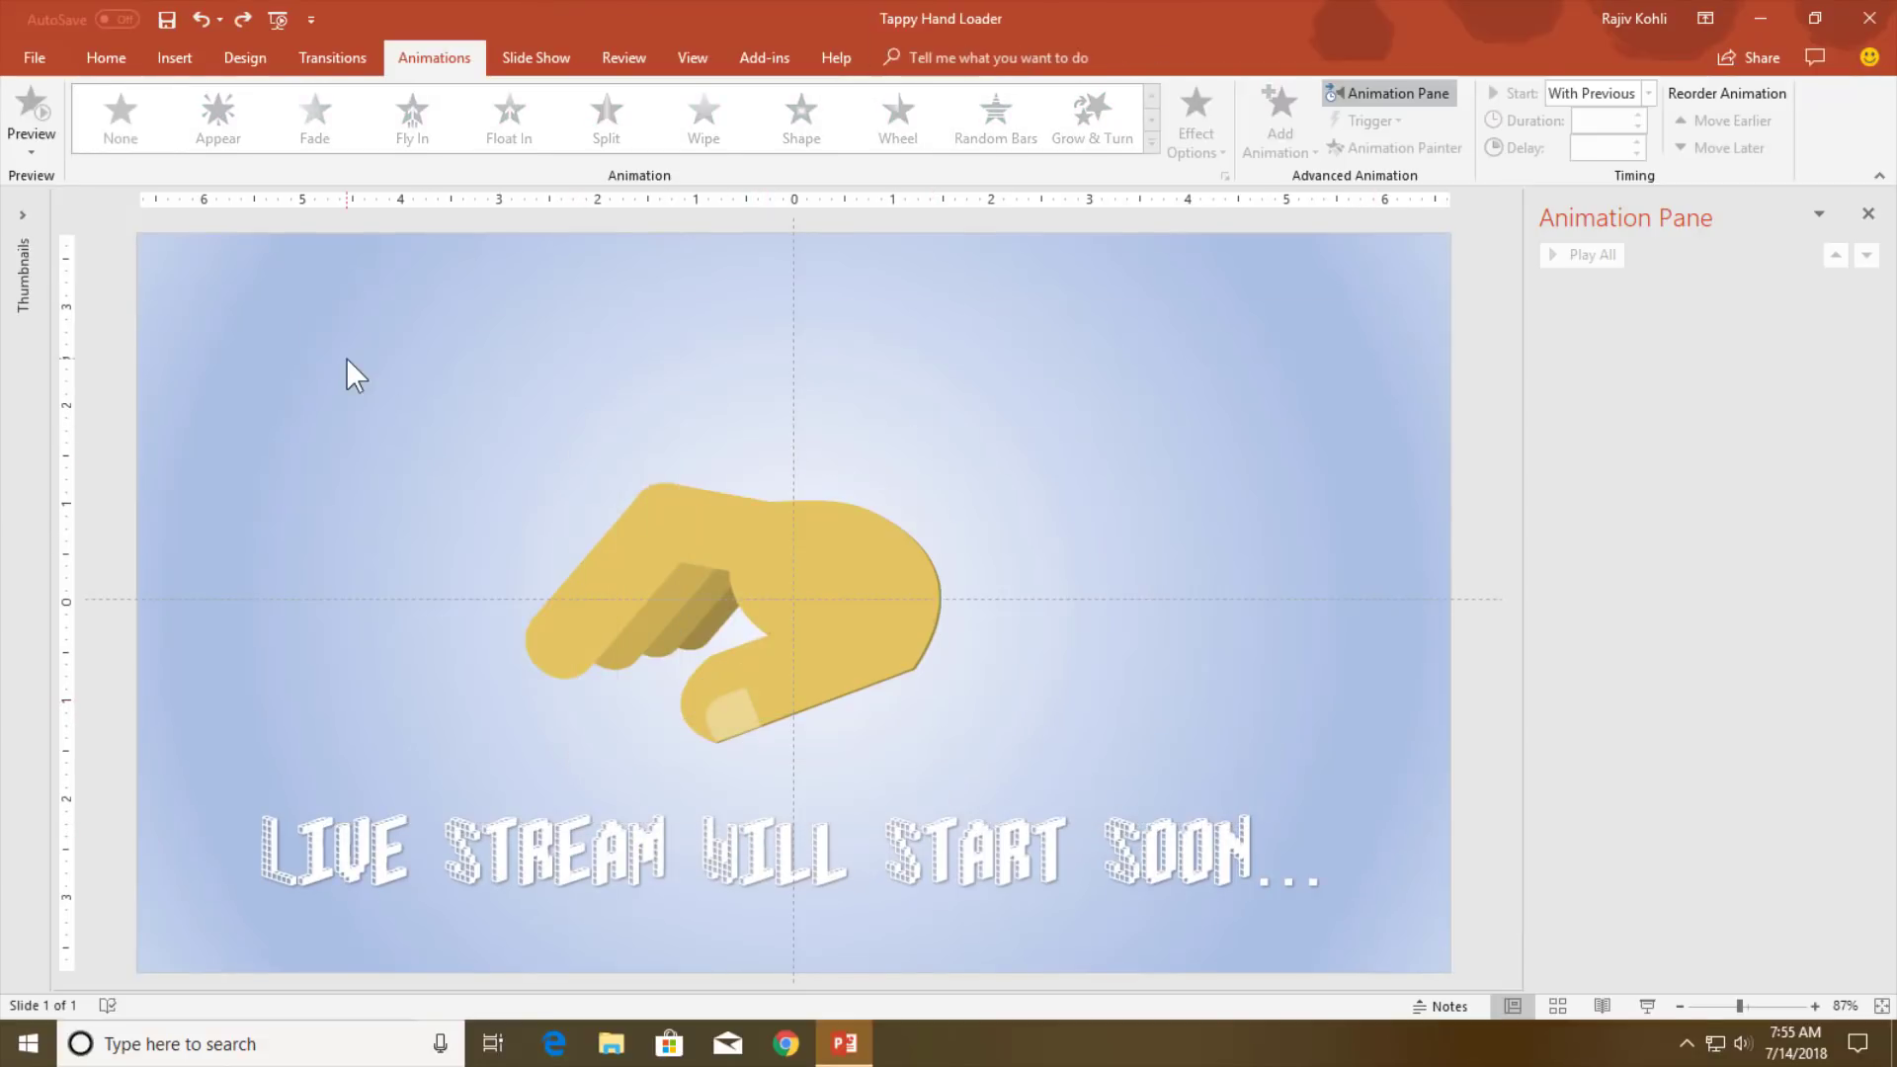
Marquee-select all the hand pieces and dots and give them an orange Shape Fill.
left_click_drag(494, 606, 1433, 869)
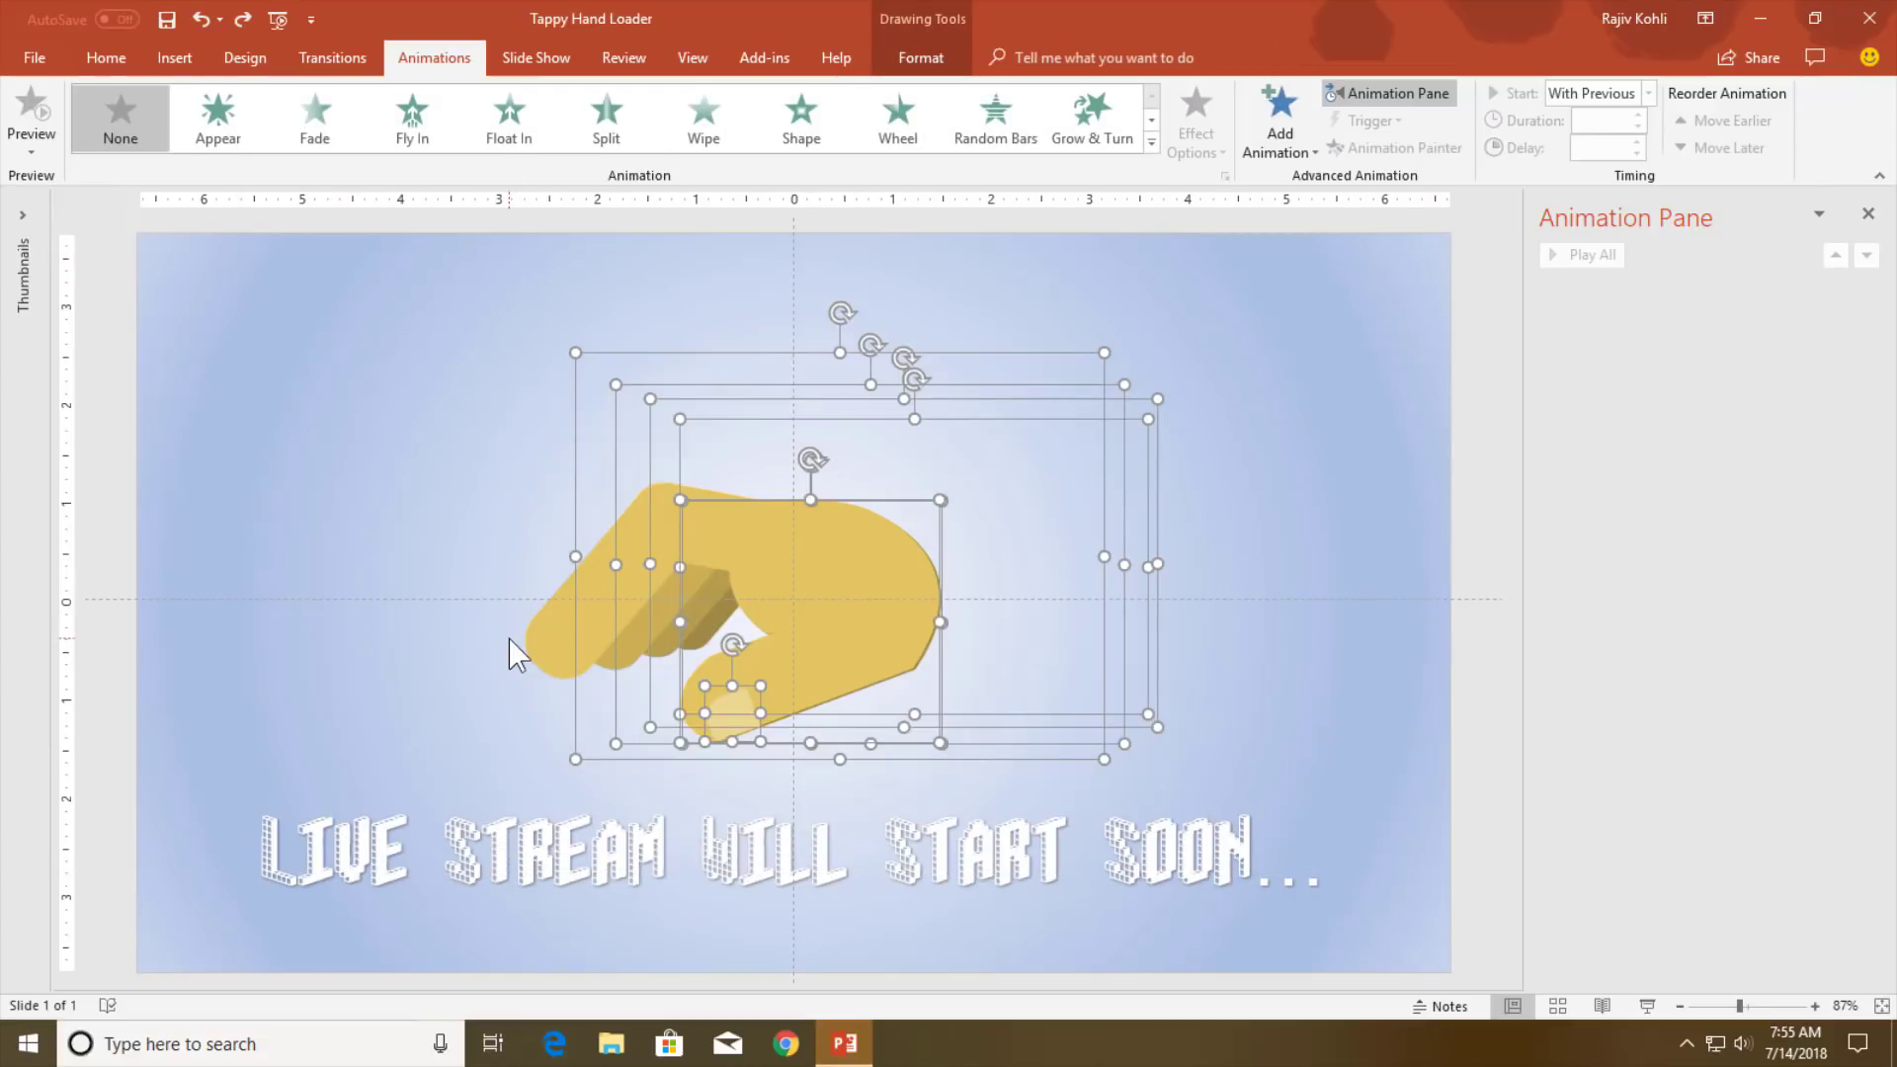
left_click(911, 59)
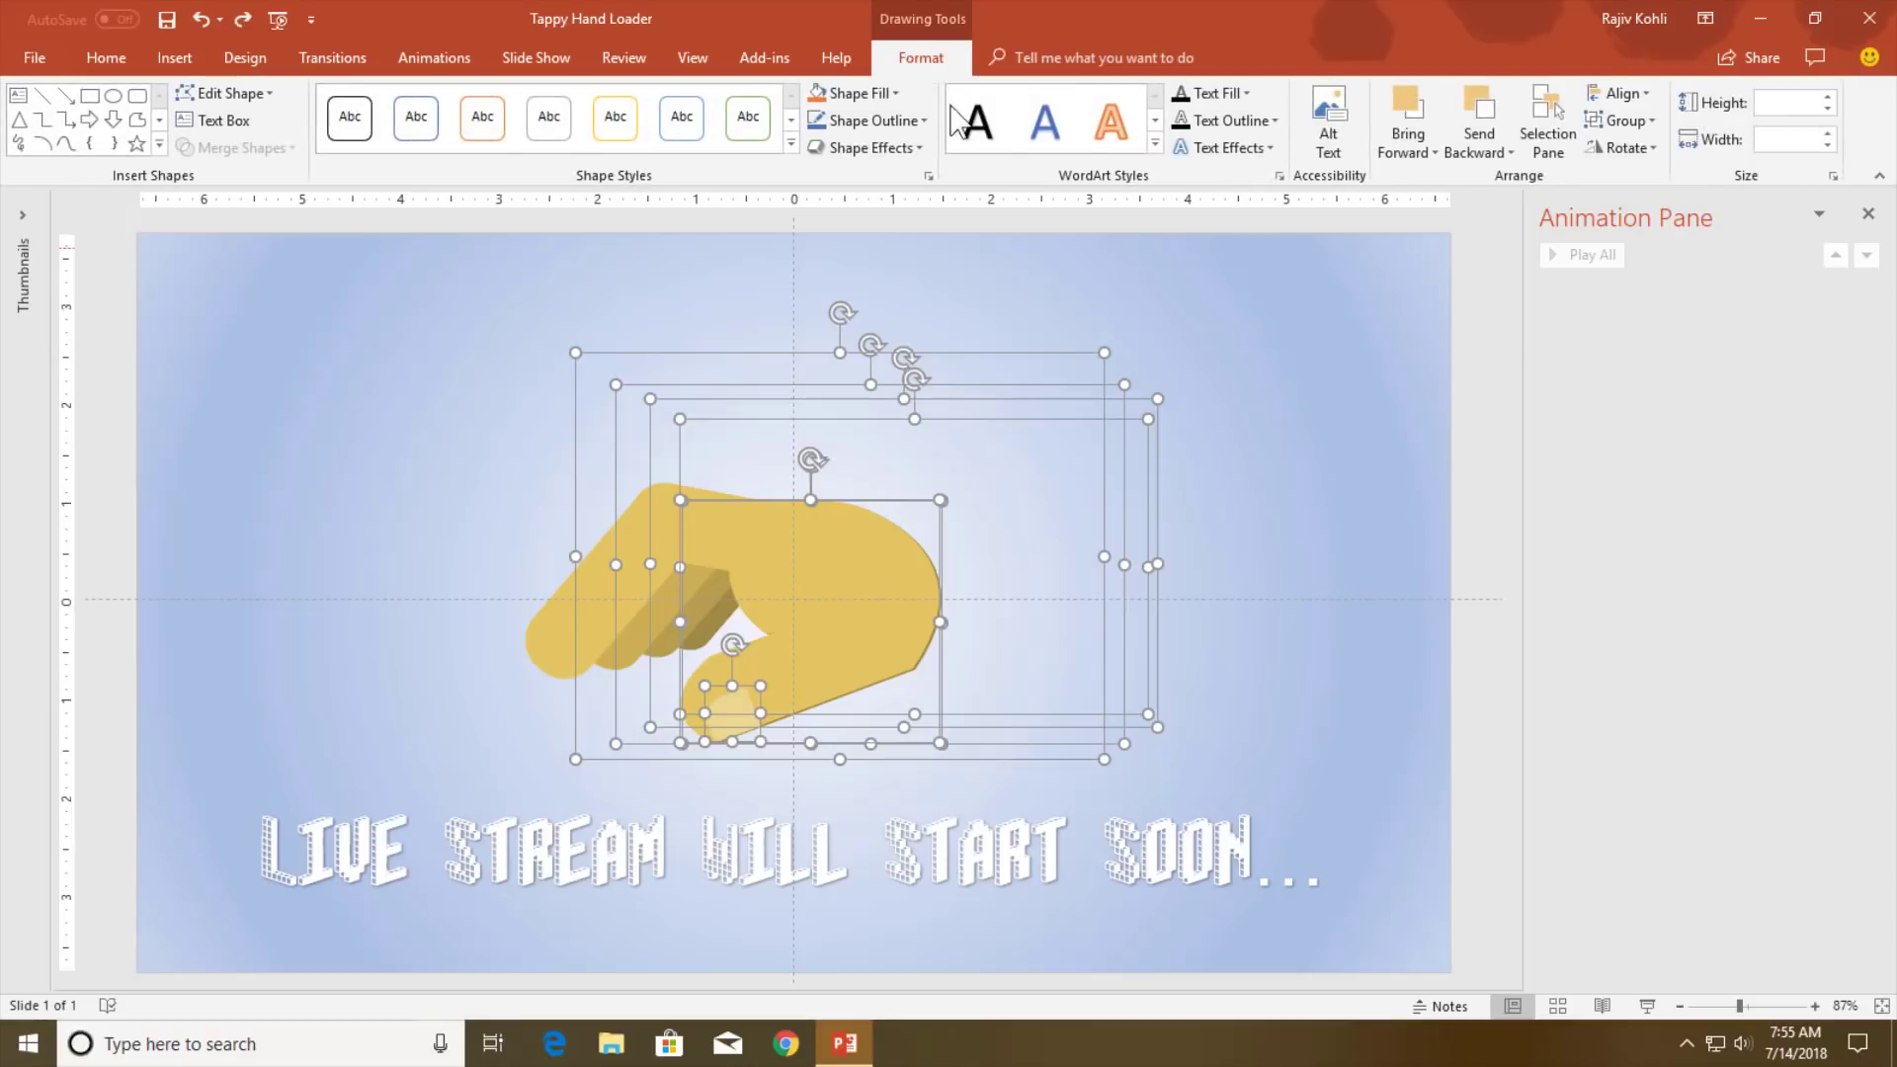
left_click(816, 99)
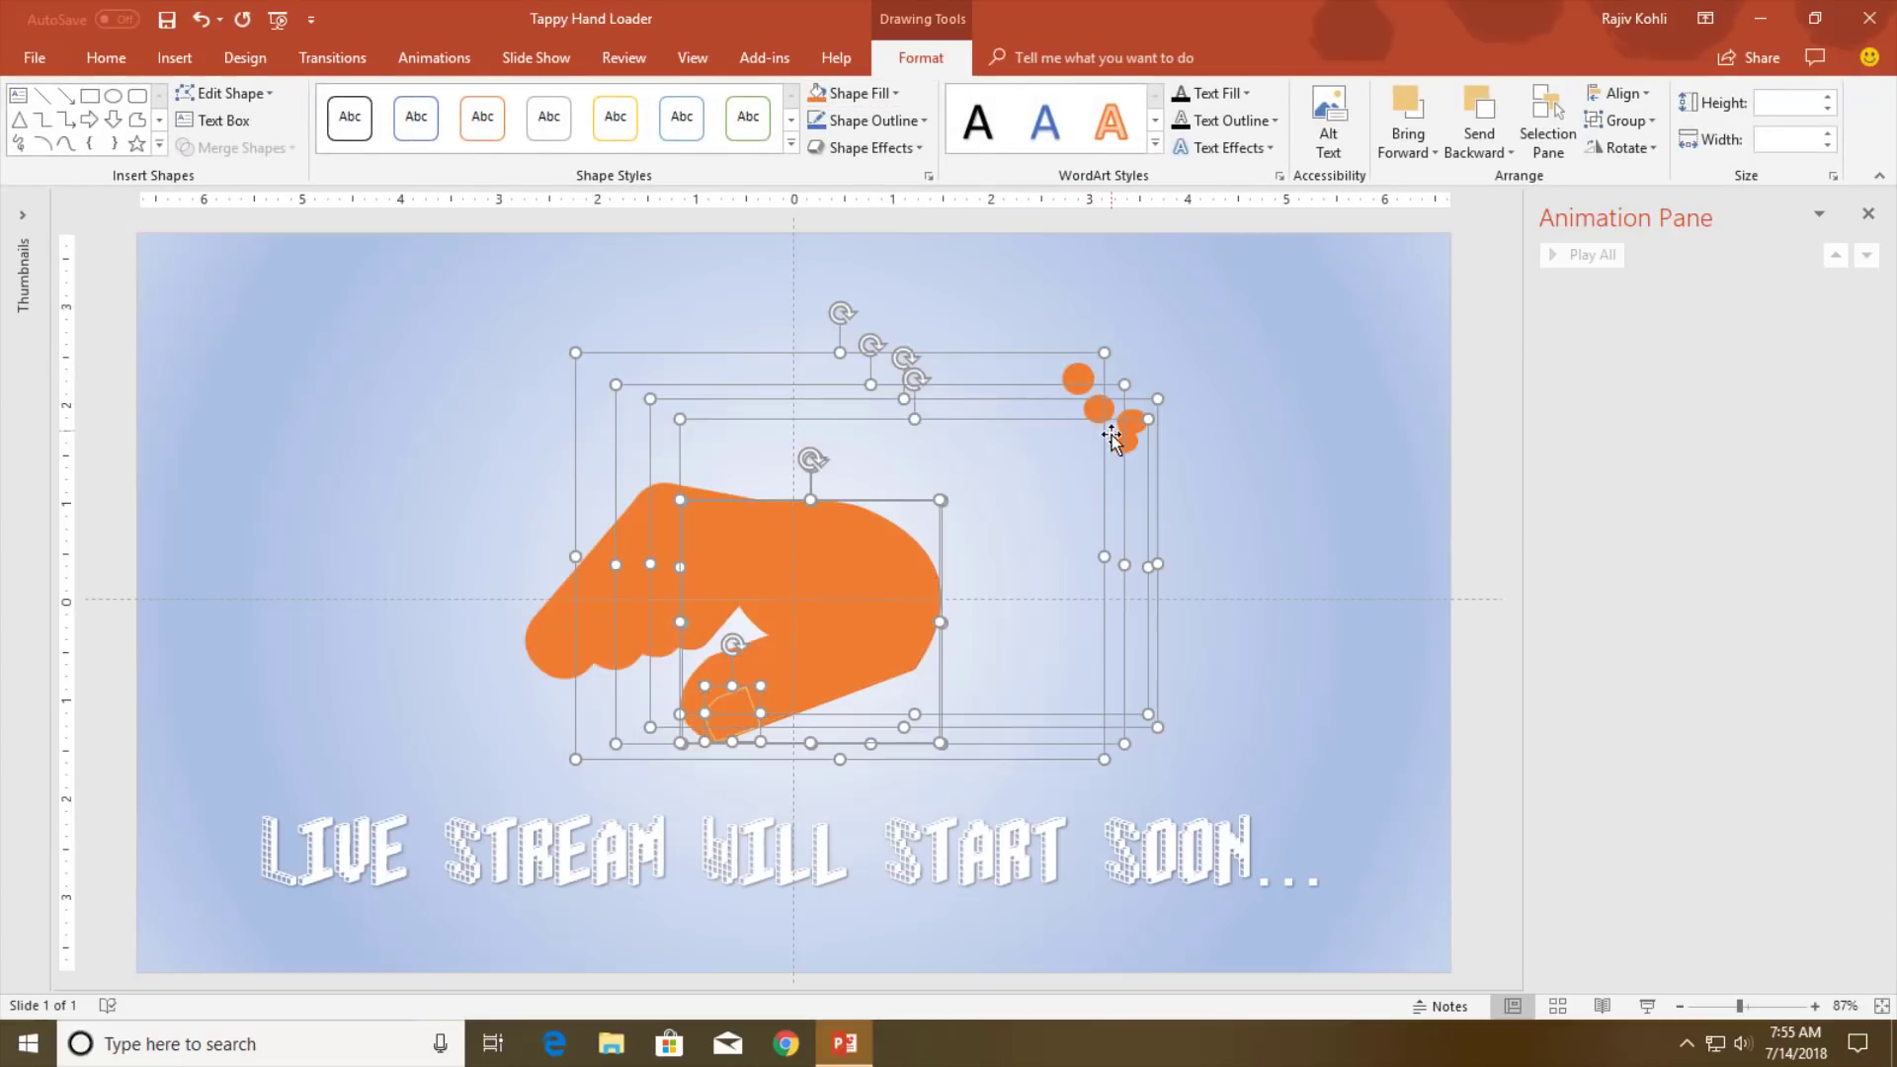
left_click(1198, 415)
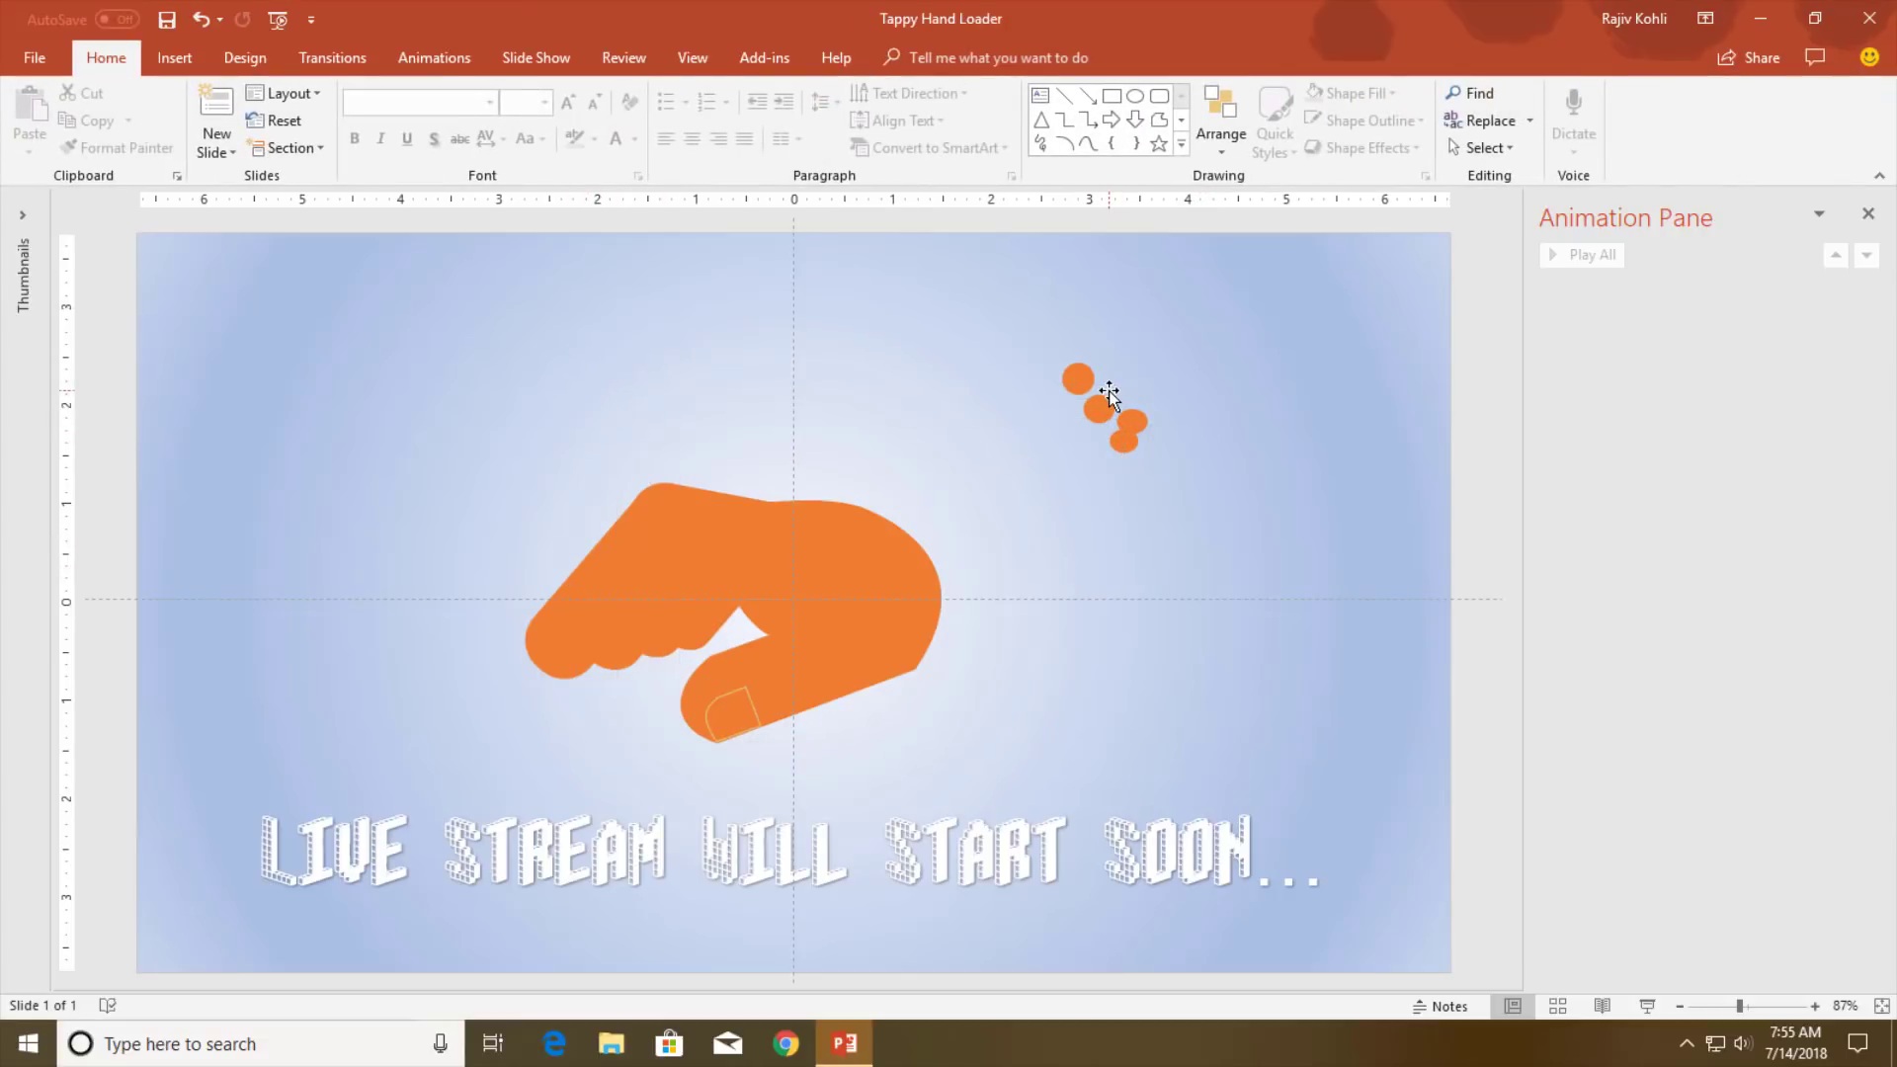
left_click(581, 585)
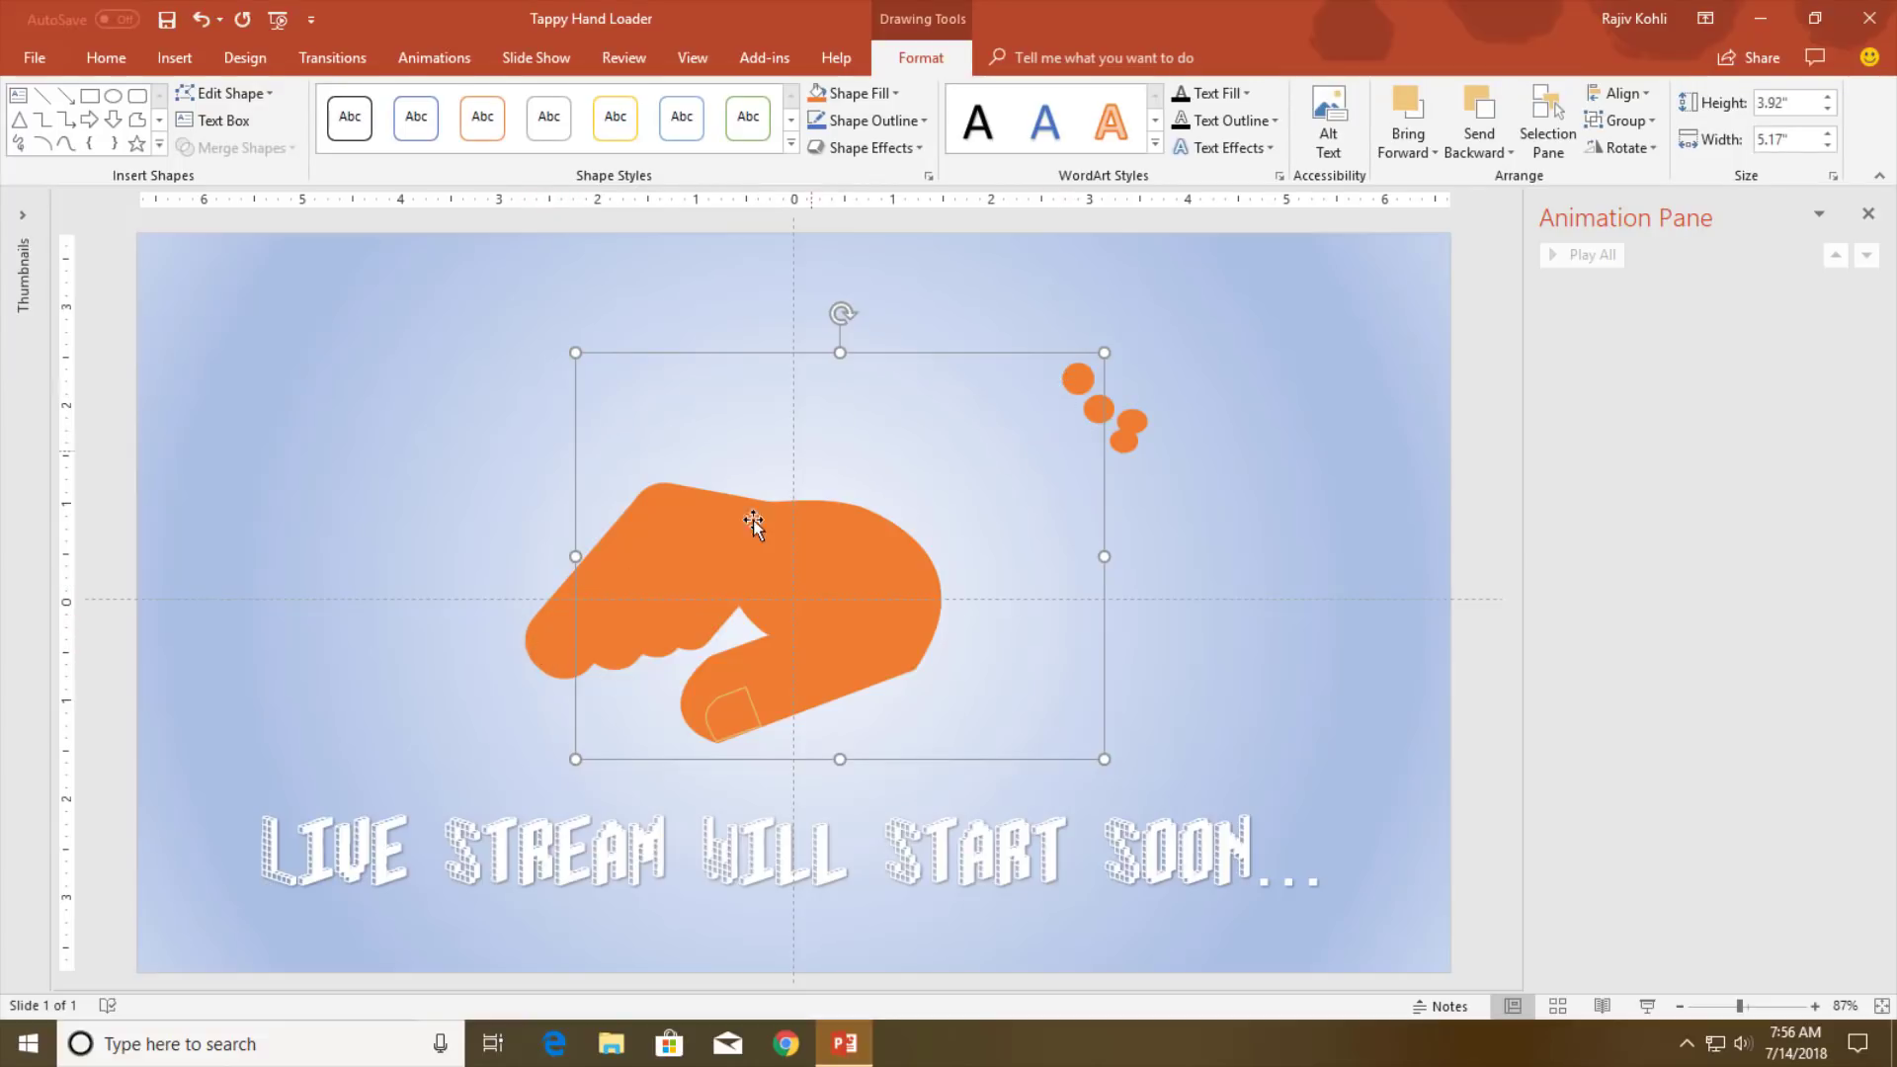
Drag a finger piece out, test its rotation, shift the vertical guide left, then undo the move.
left_click_drag(670, 512, 398, 403)
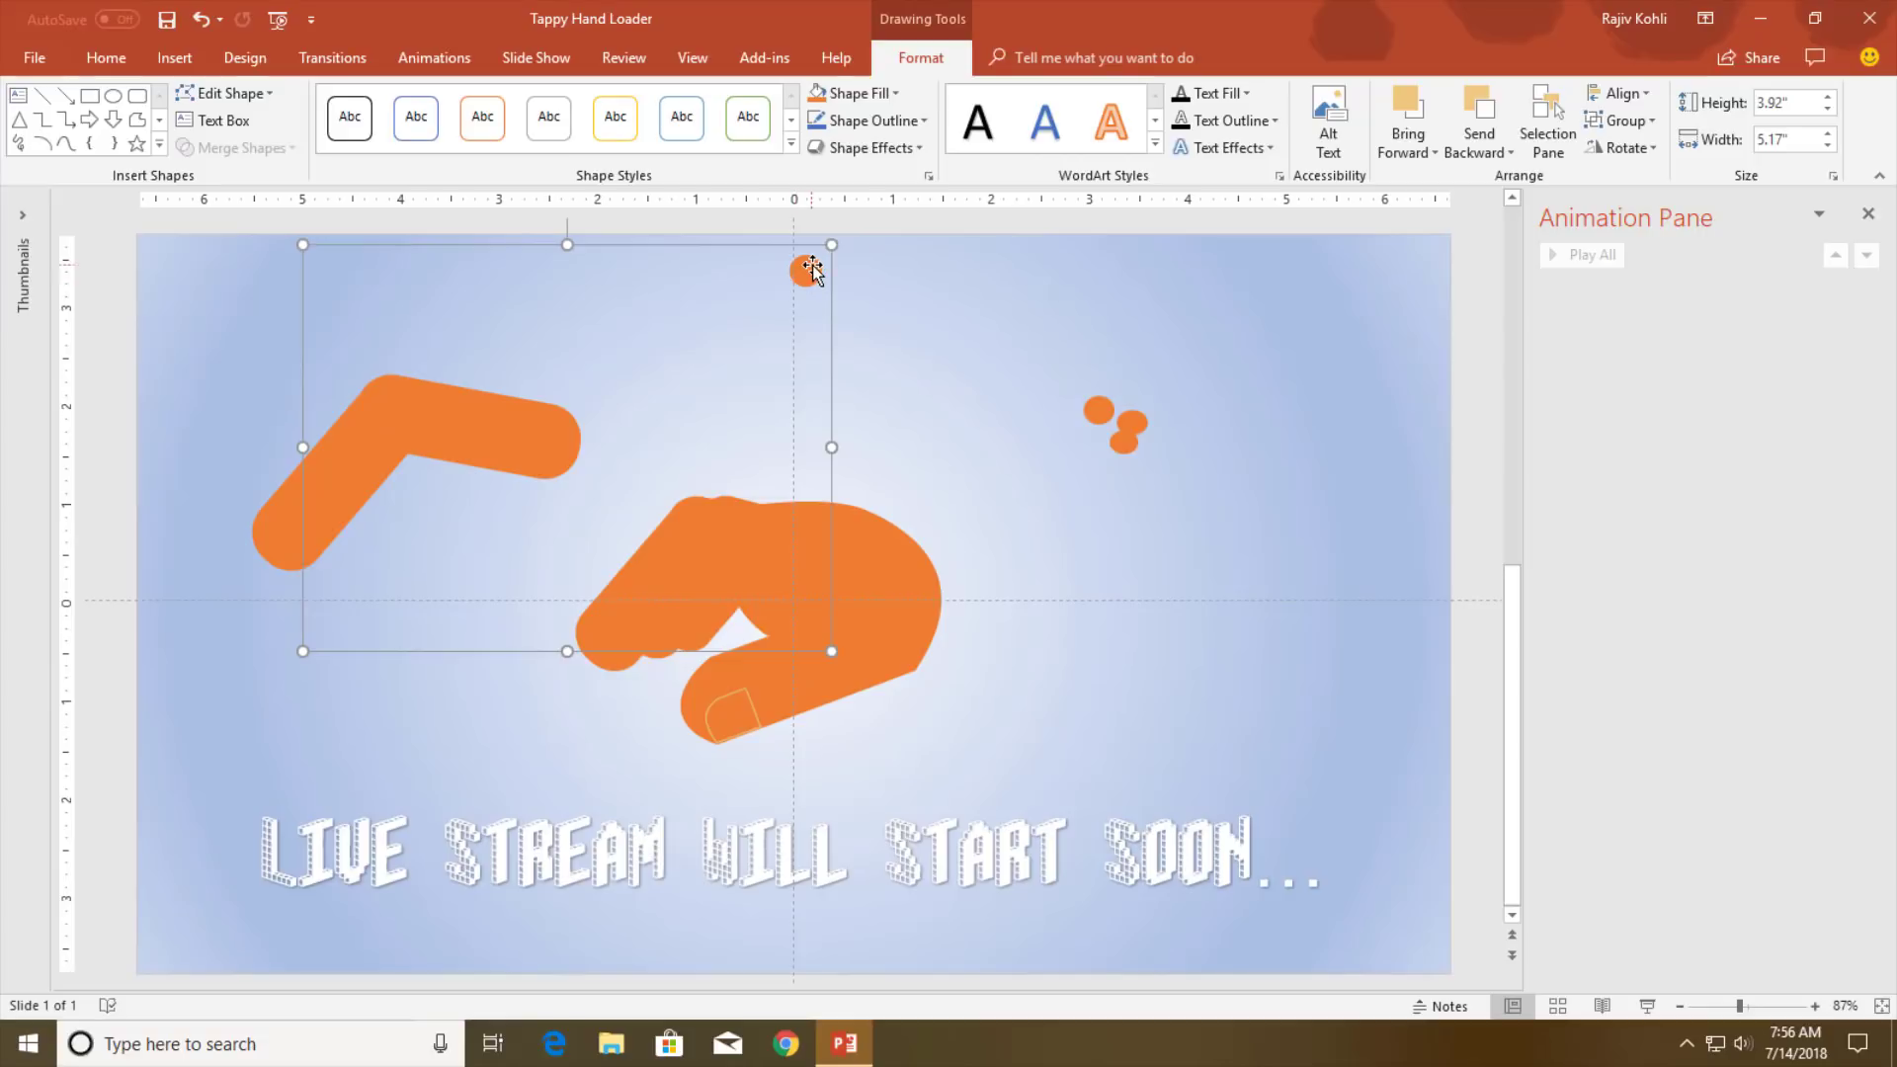
left_click_drag(466, 461, 453, 533)
left_click_drag(558, 281, 569, 402)
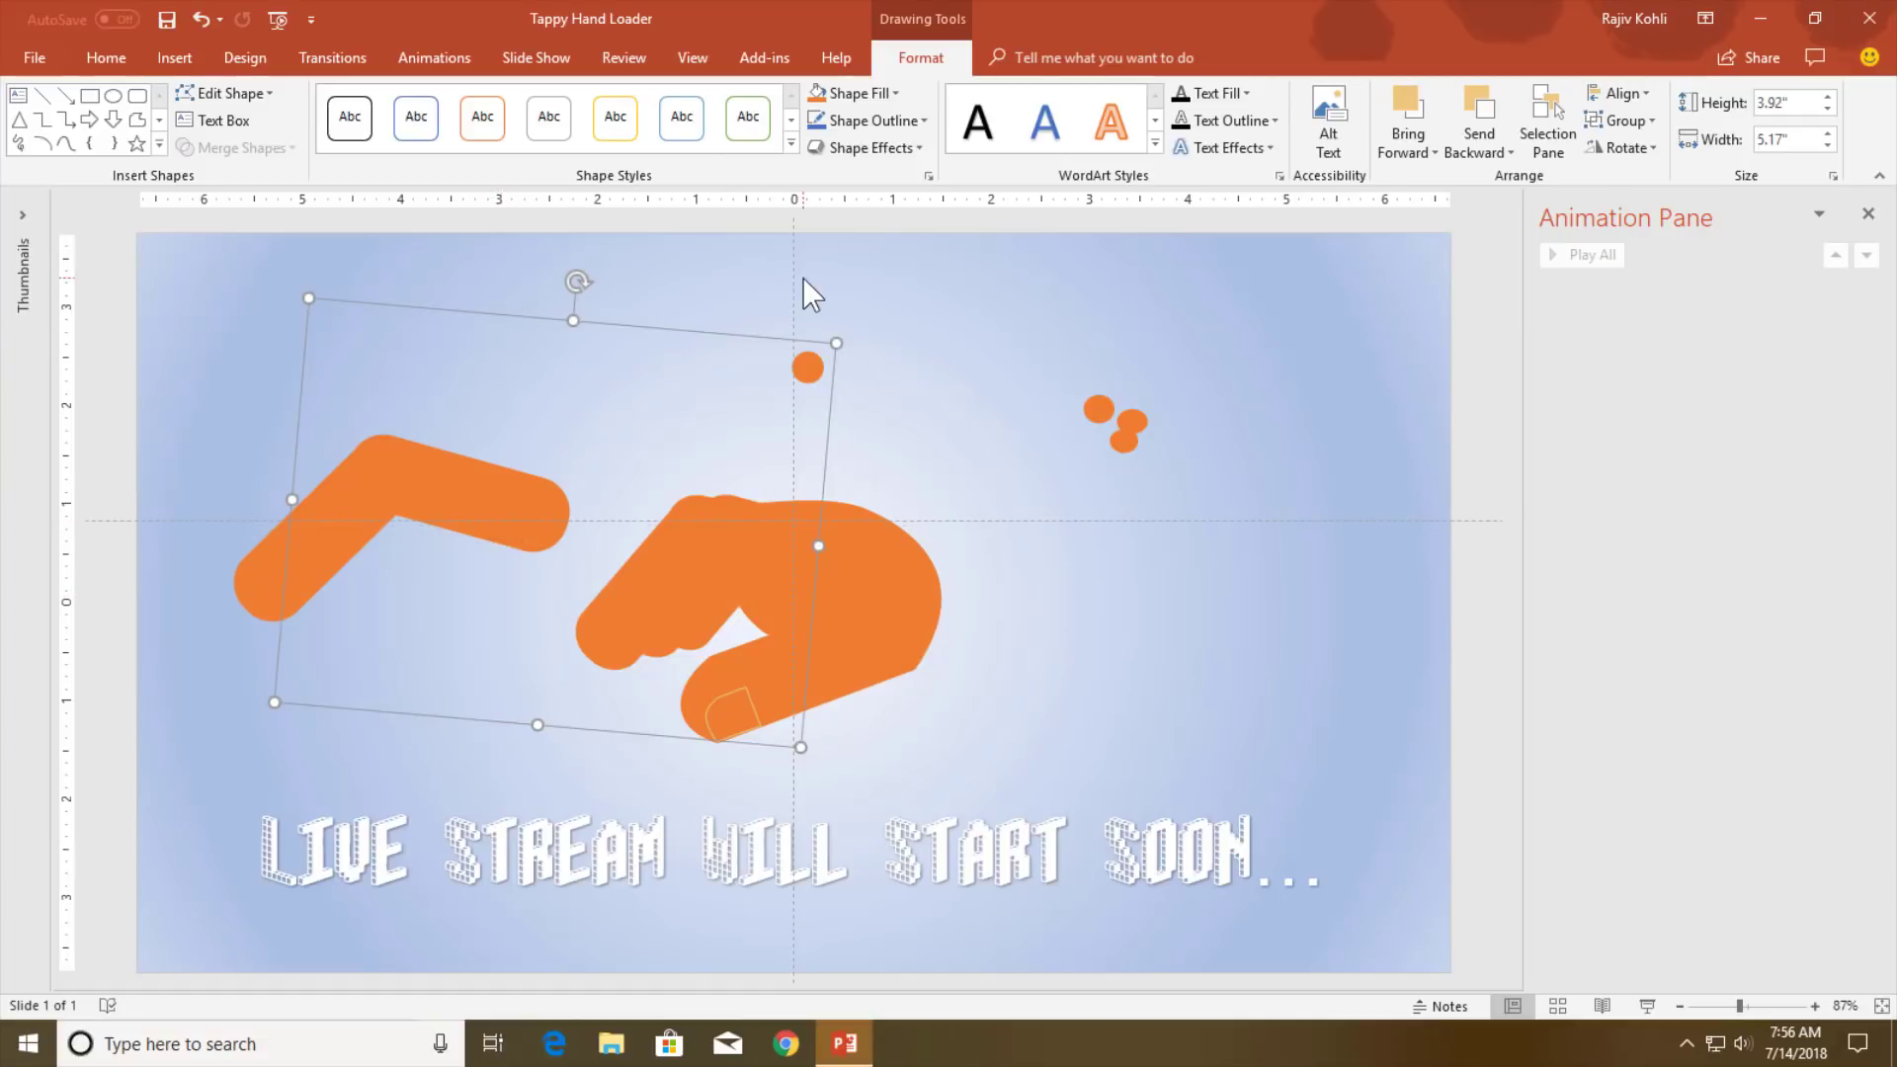
left_click_drag(791, 280, 562, 315)
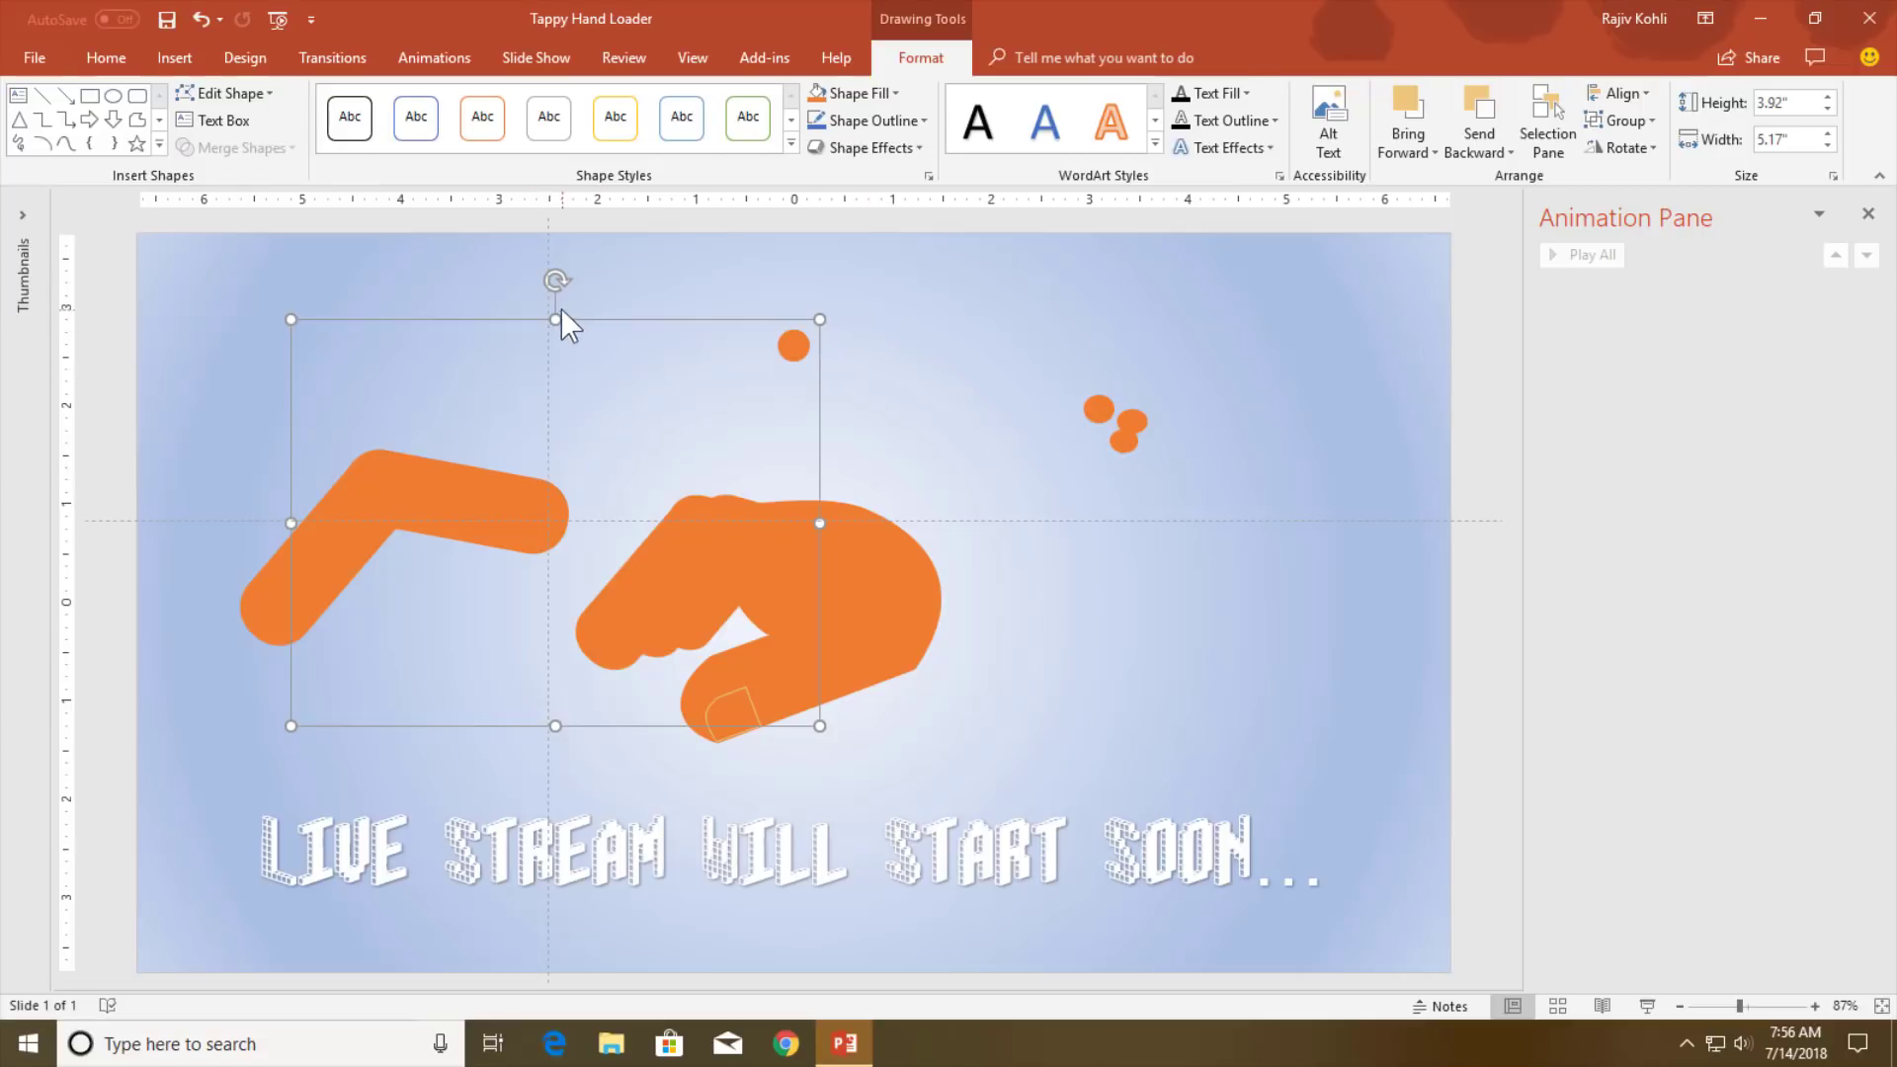
left_click_drag(553, 278, 575, 330)
key("ctrl+z")
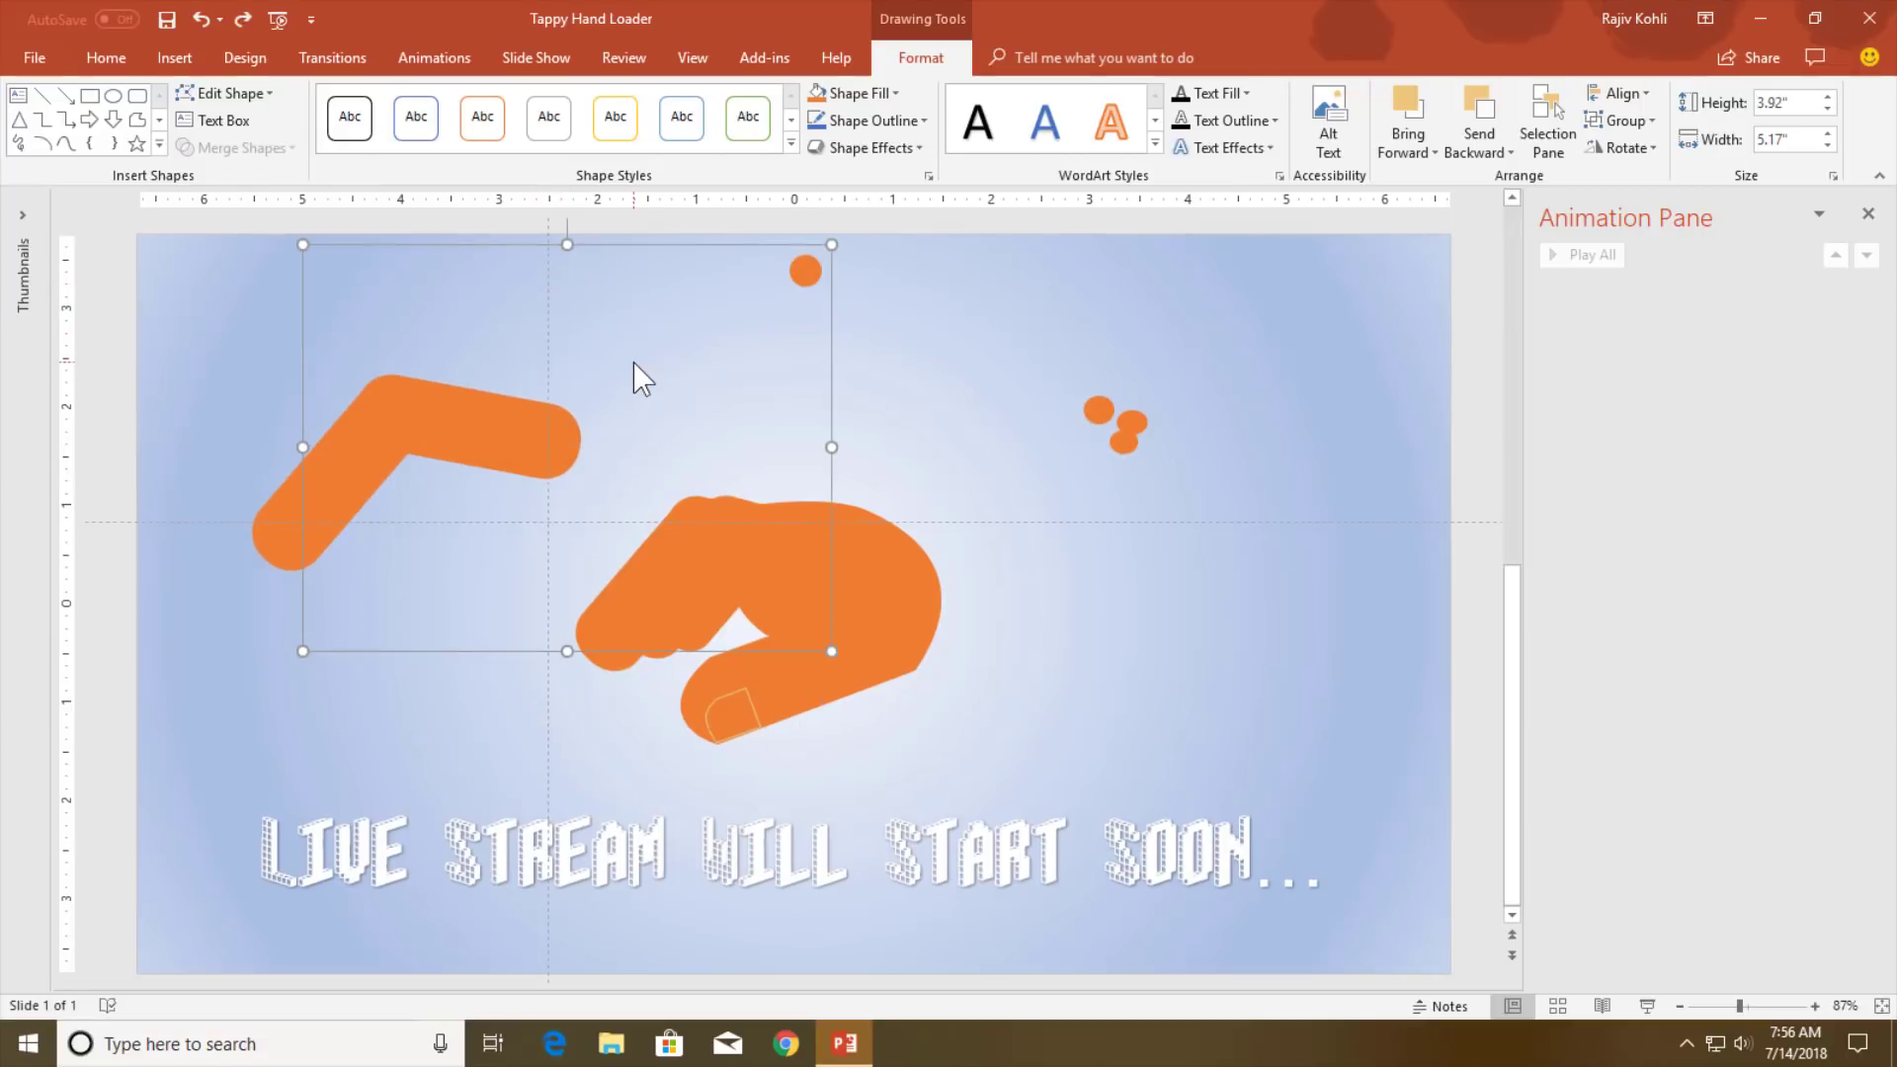
Deselect the hand and hide the slide guides.
left_click(511, 535)
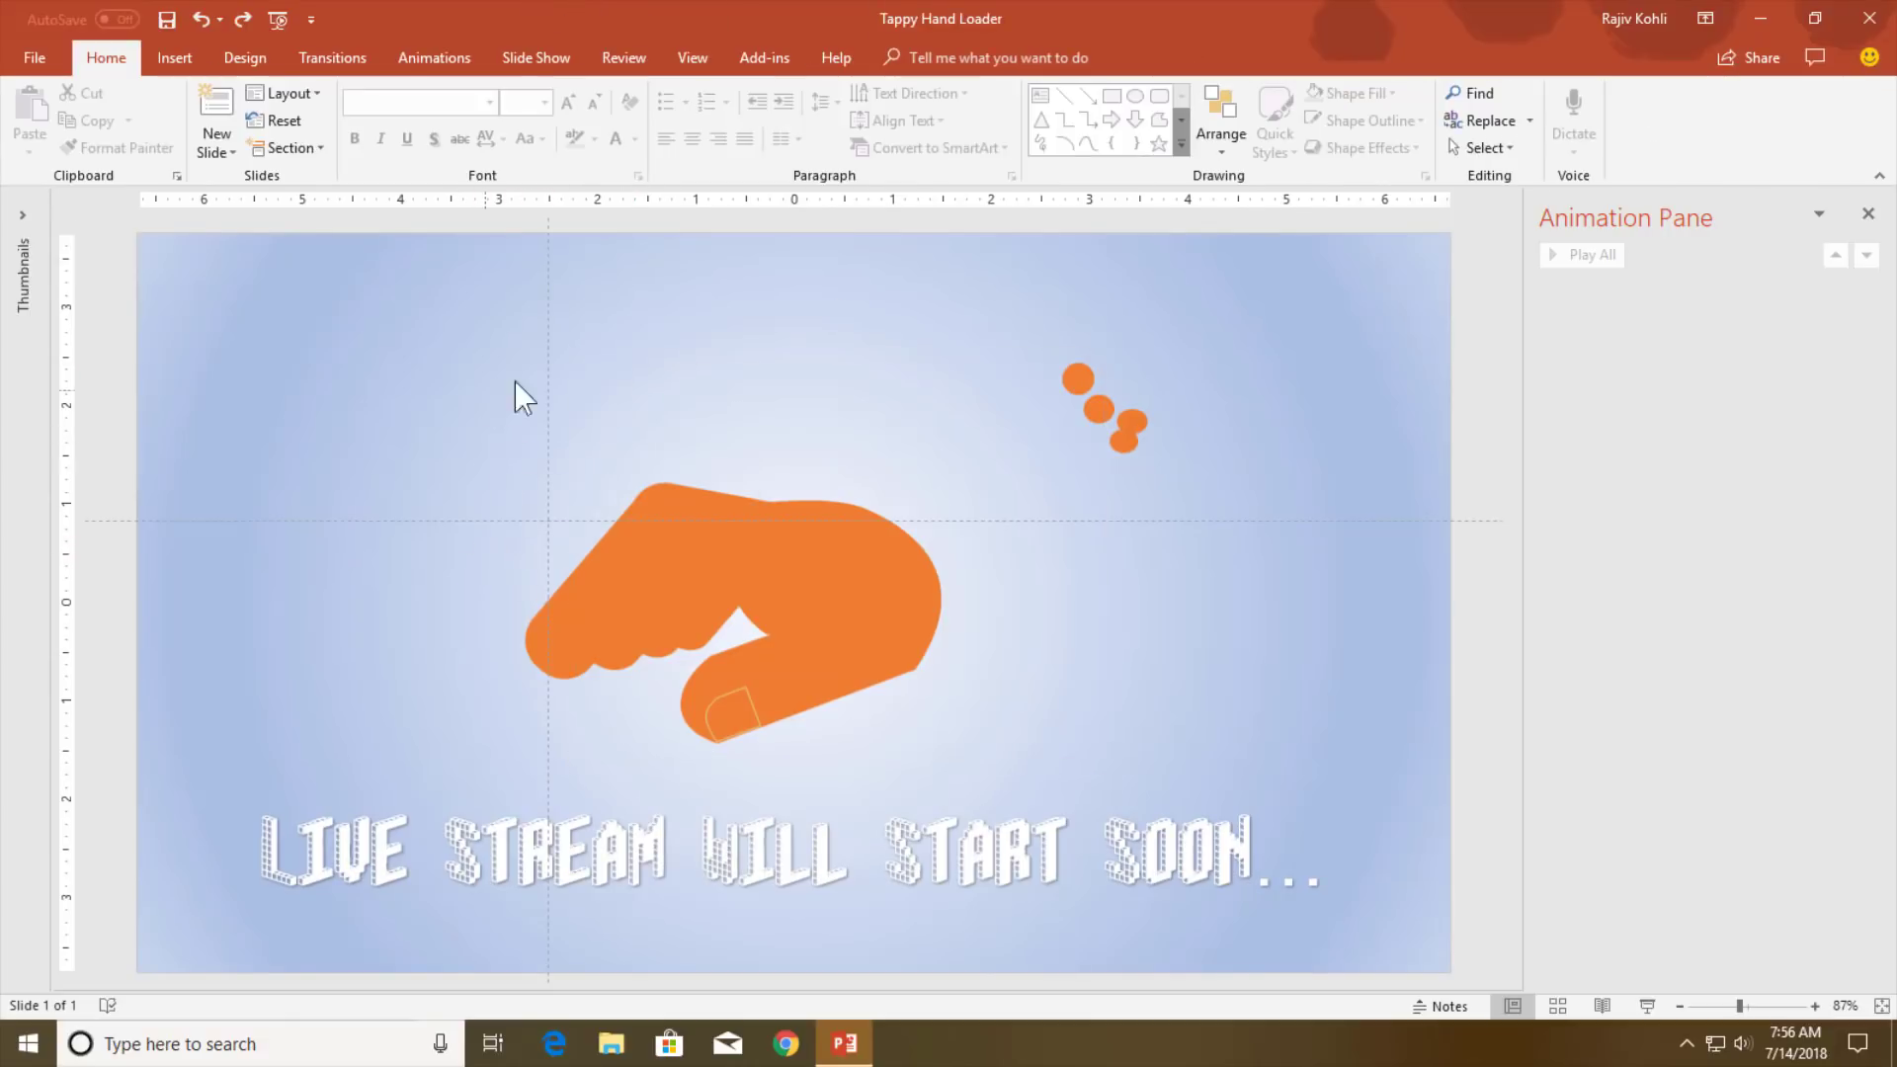
left_click(693, 59)
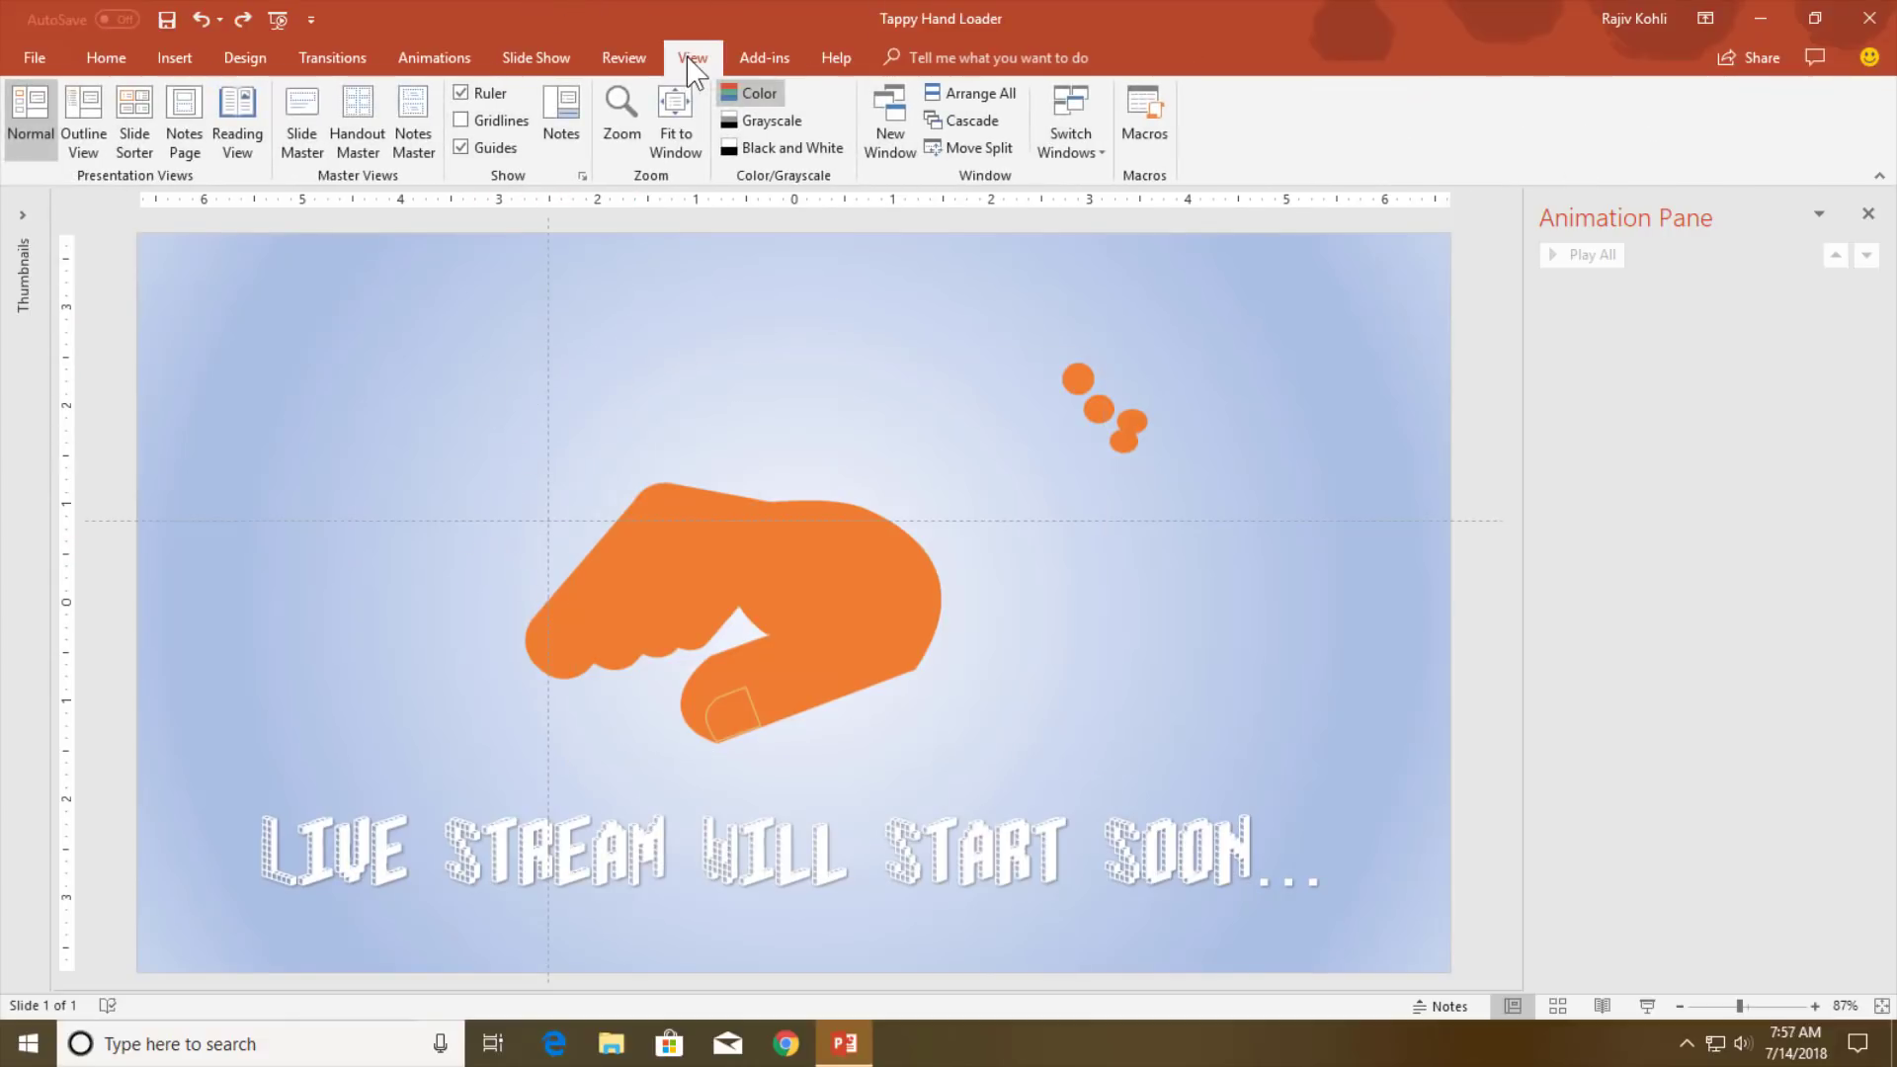
left_click(461, 147)
Undo back to the yellow hand, then delete all six animations from the Animation Pane.
left_click_drag(842, 637, 1278, 593)
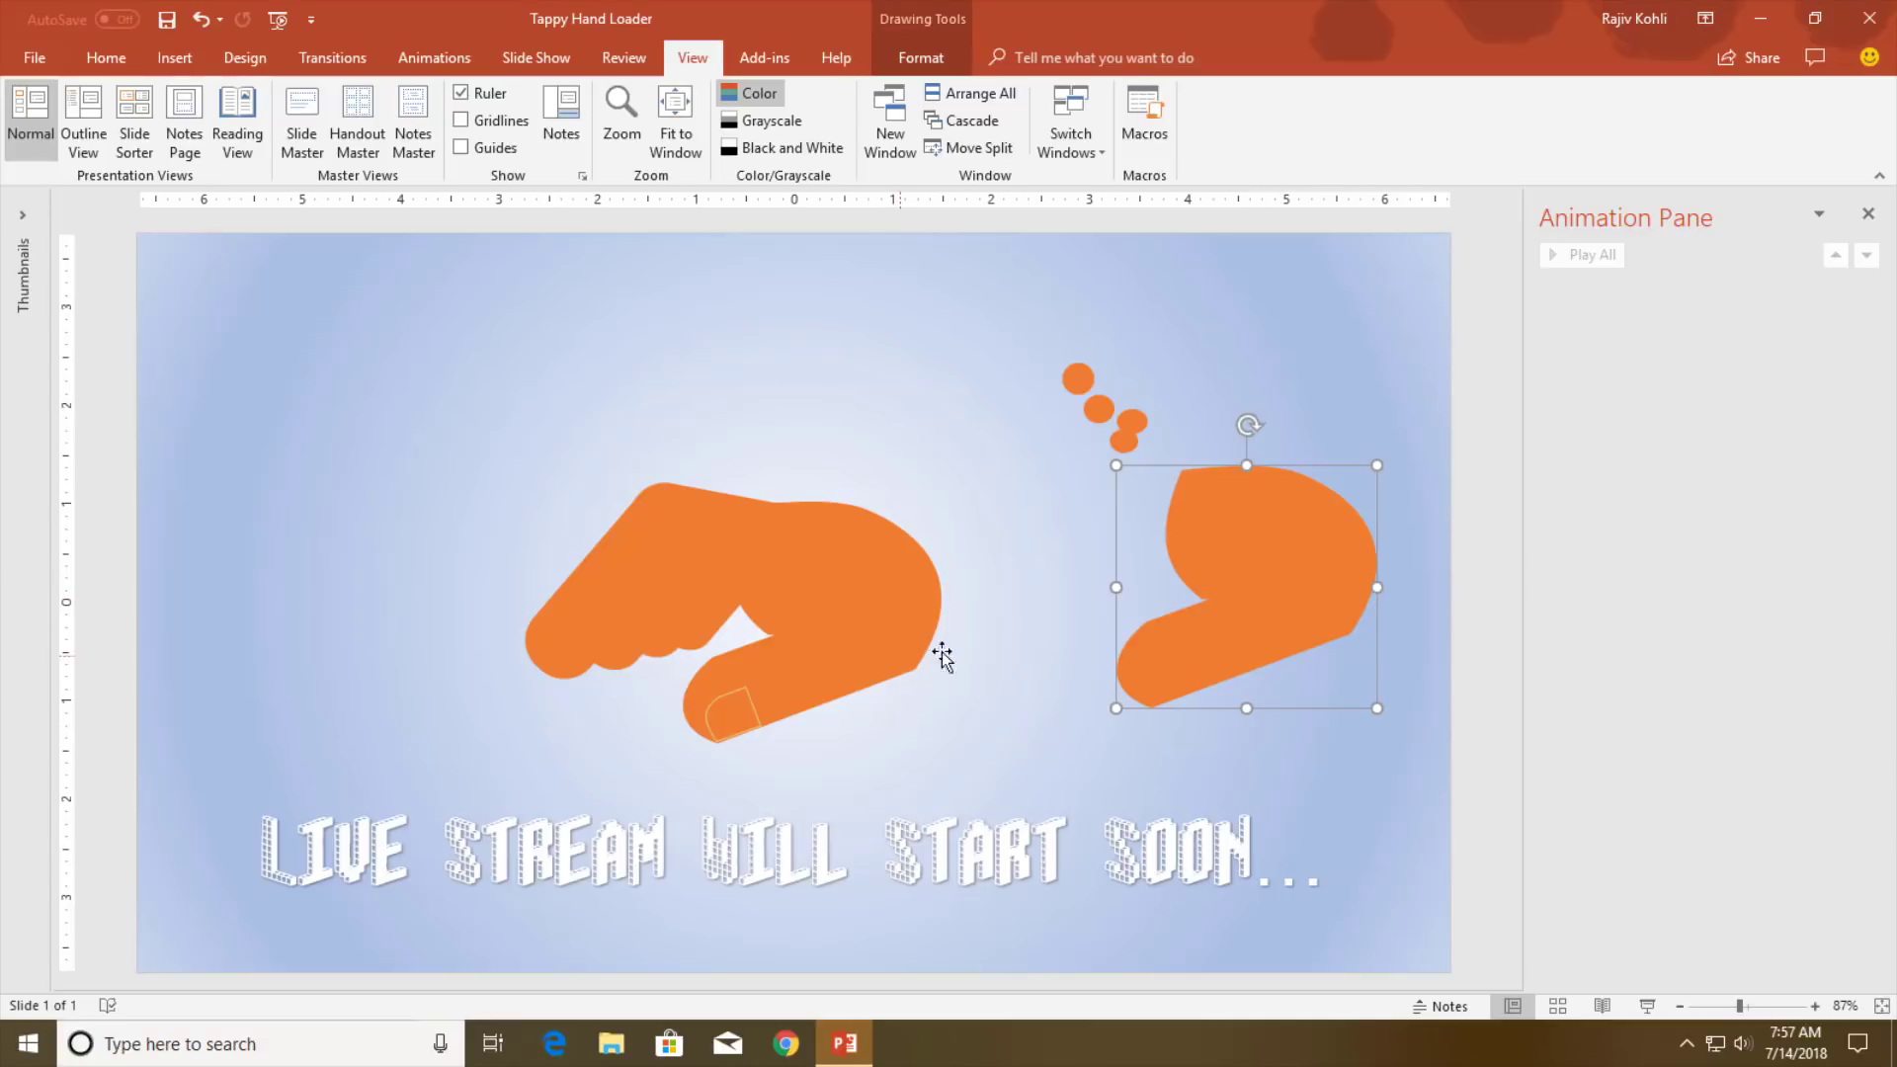
left_click_drag(847, 656, 919, 667)
key("ctrl+z")
key("ctrl+z")
key("ctrl+z")
key("ctrl+z")
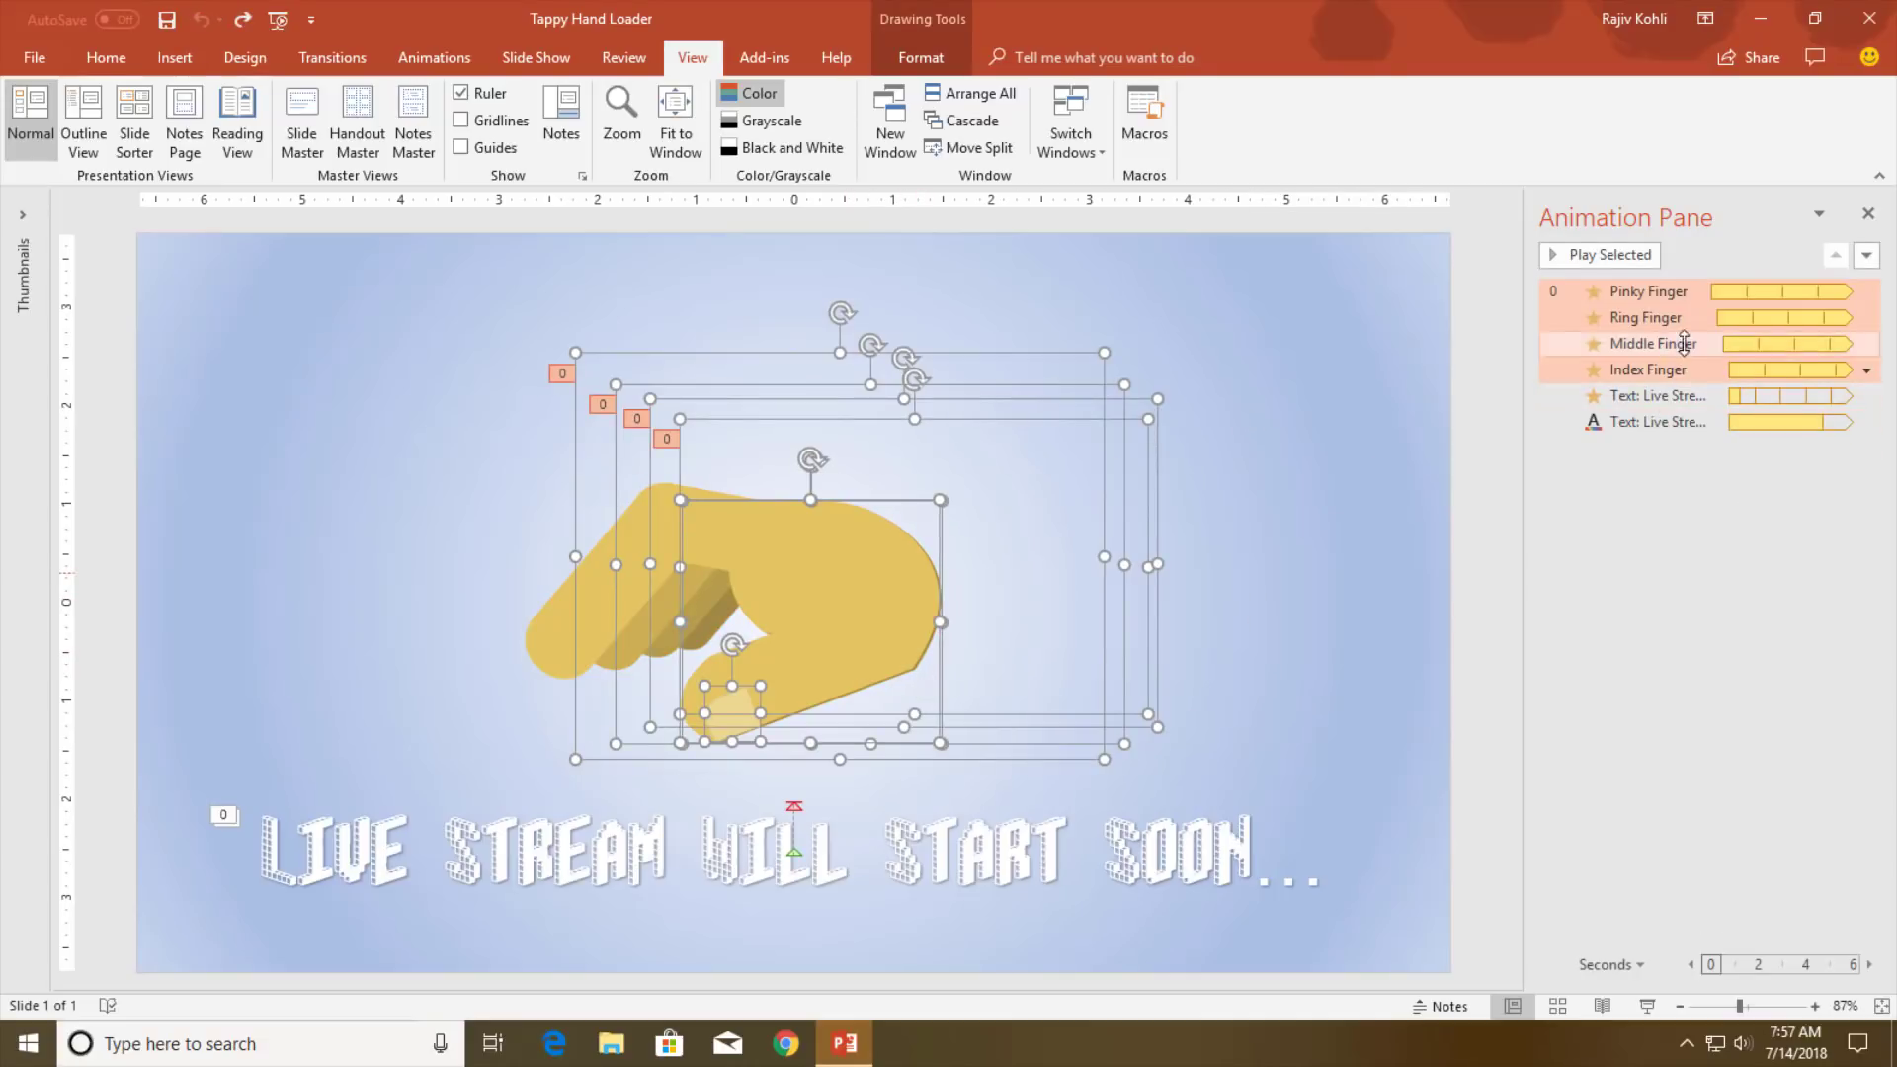
left_click(1670, 291)
left_click(1653, 422, "shift")
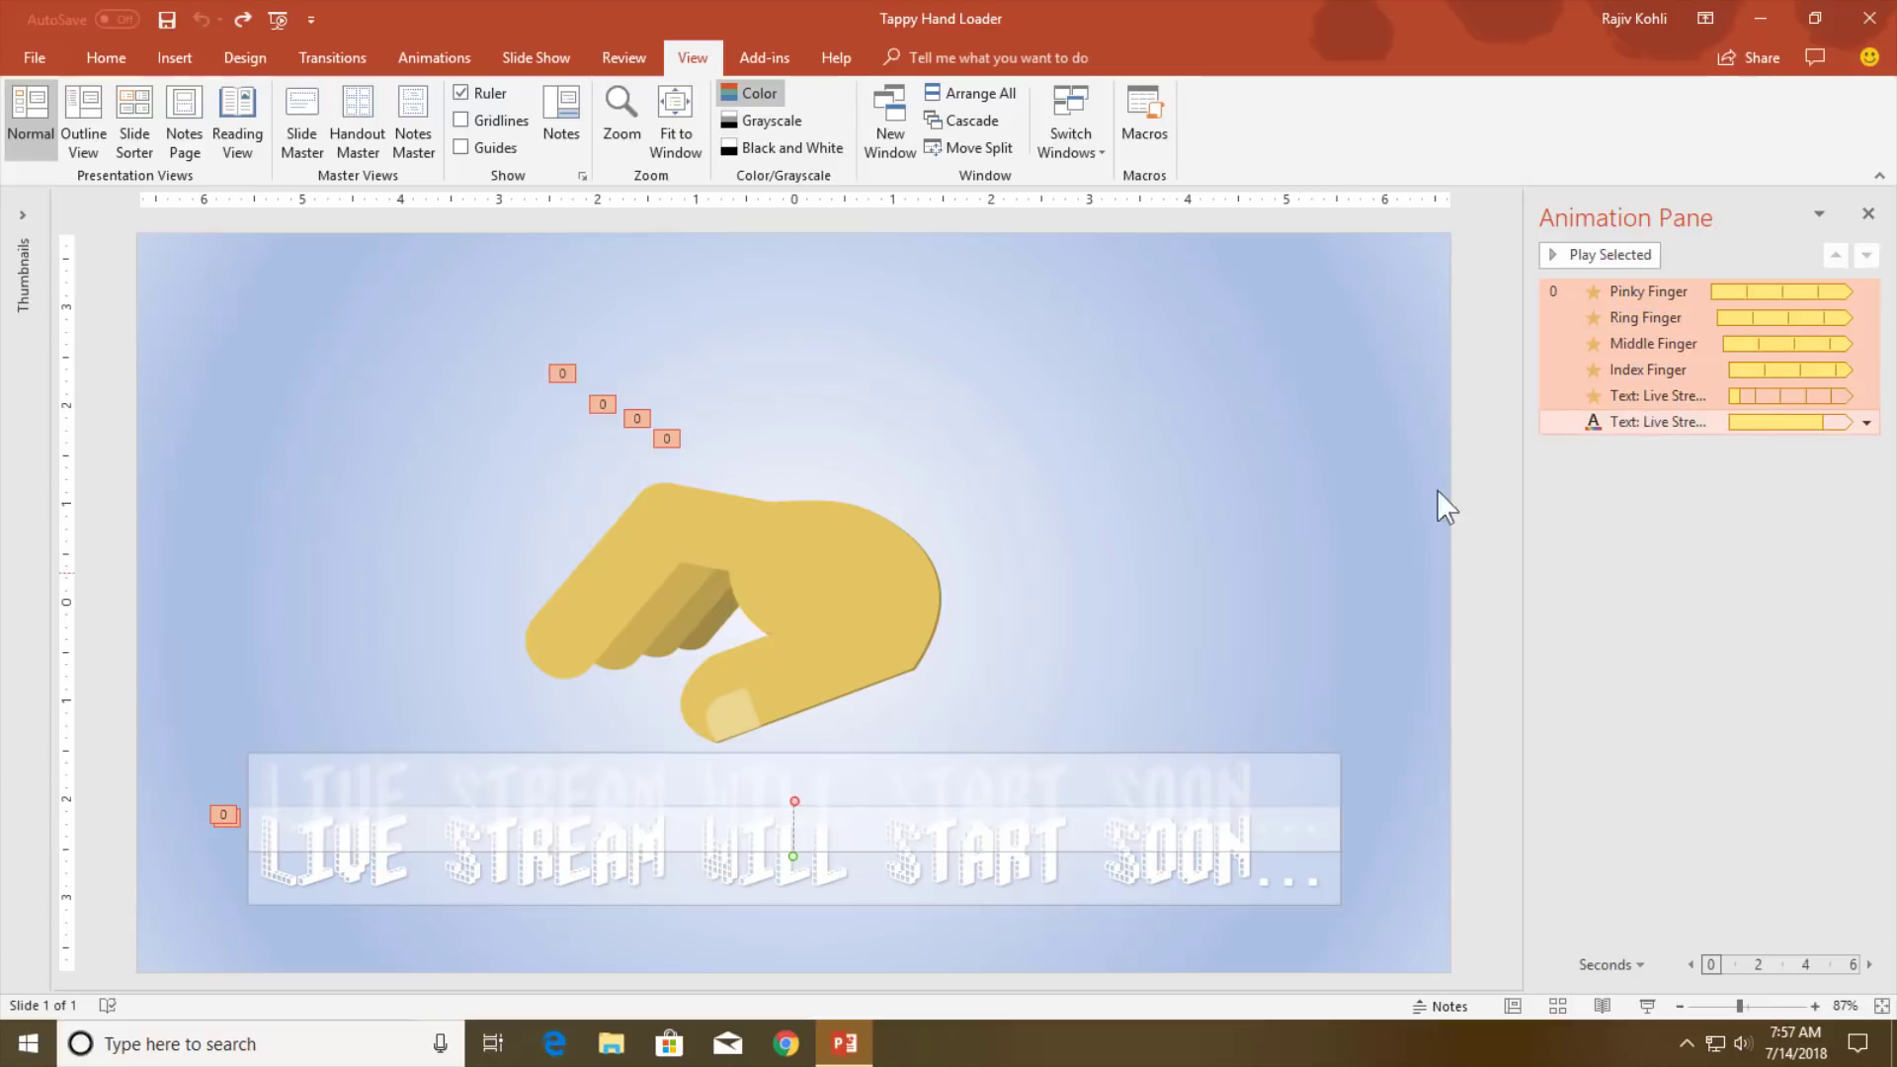
key("Delete")
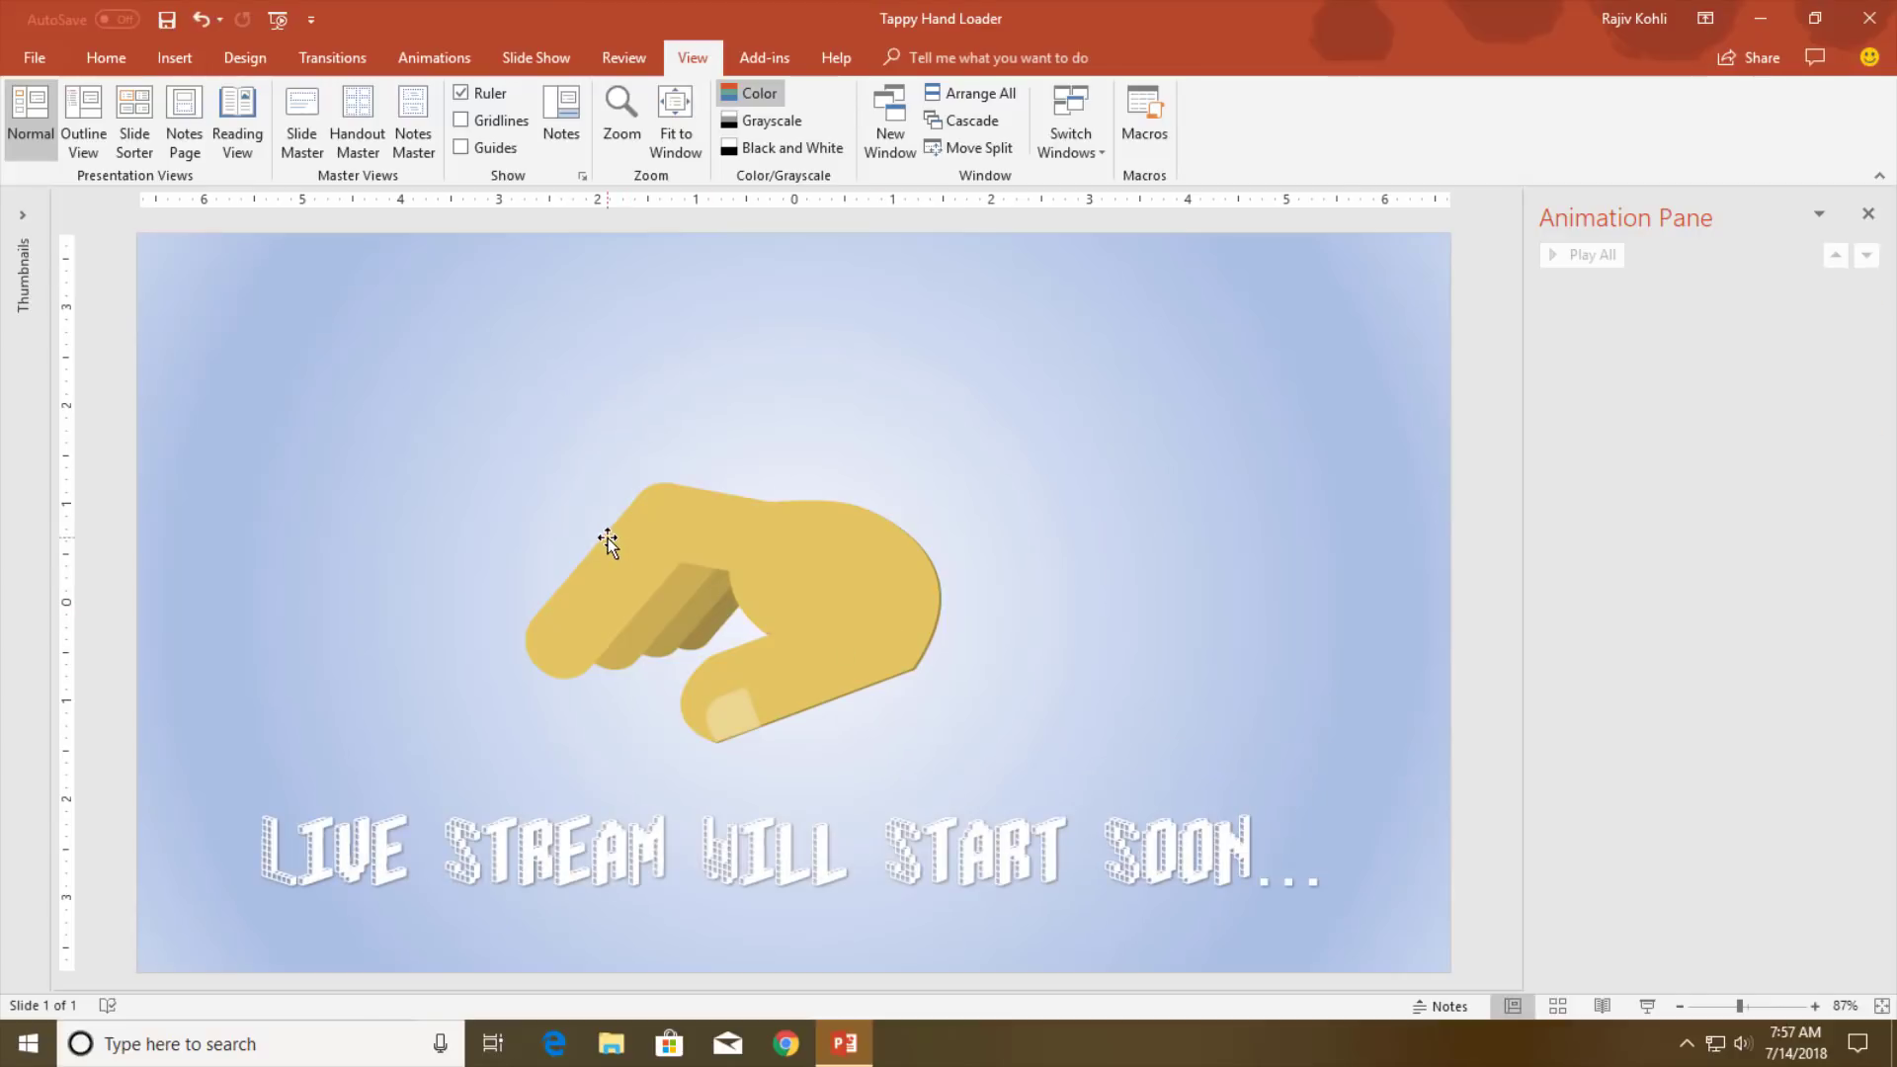
Add a Spin emphasis animation to the index finger.
left_click(568, 594)
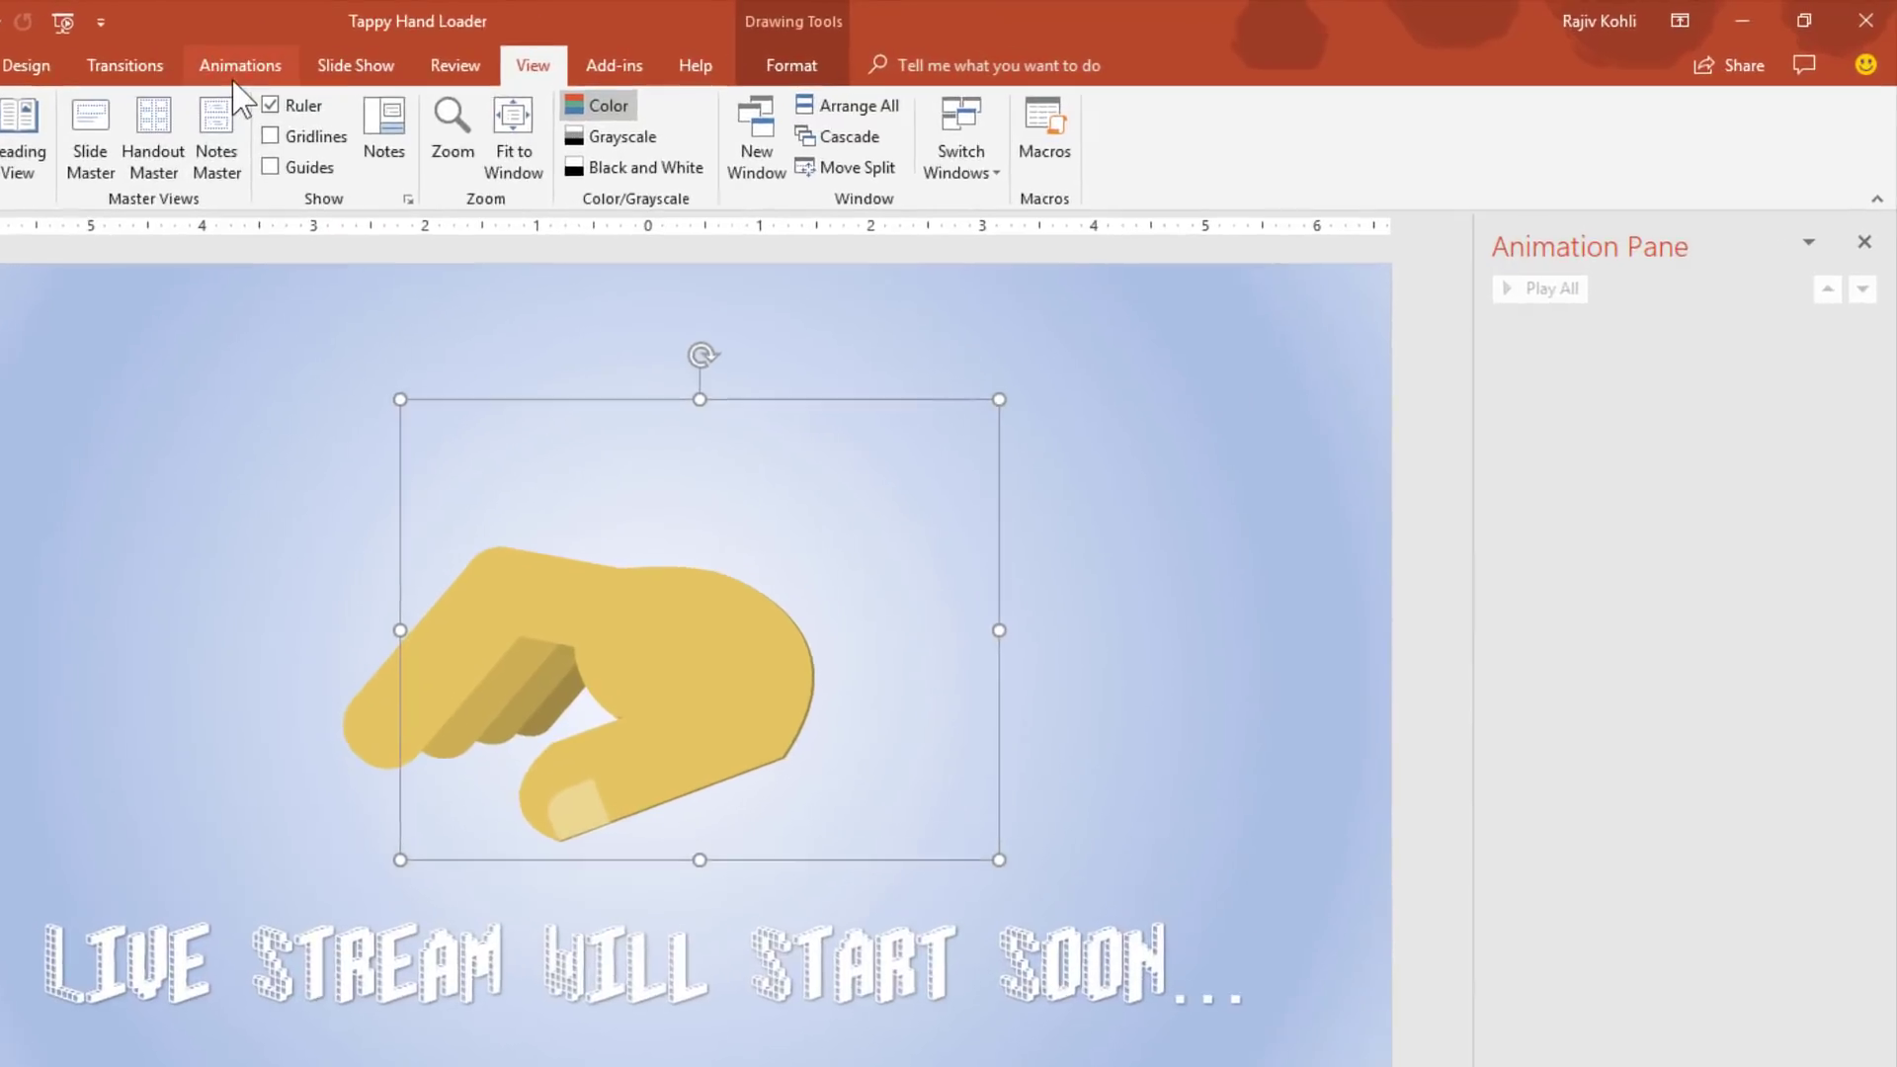
left_click(431, 61)
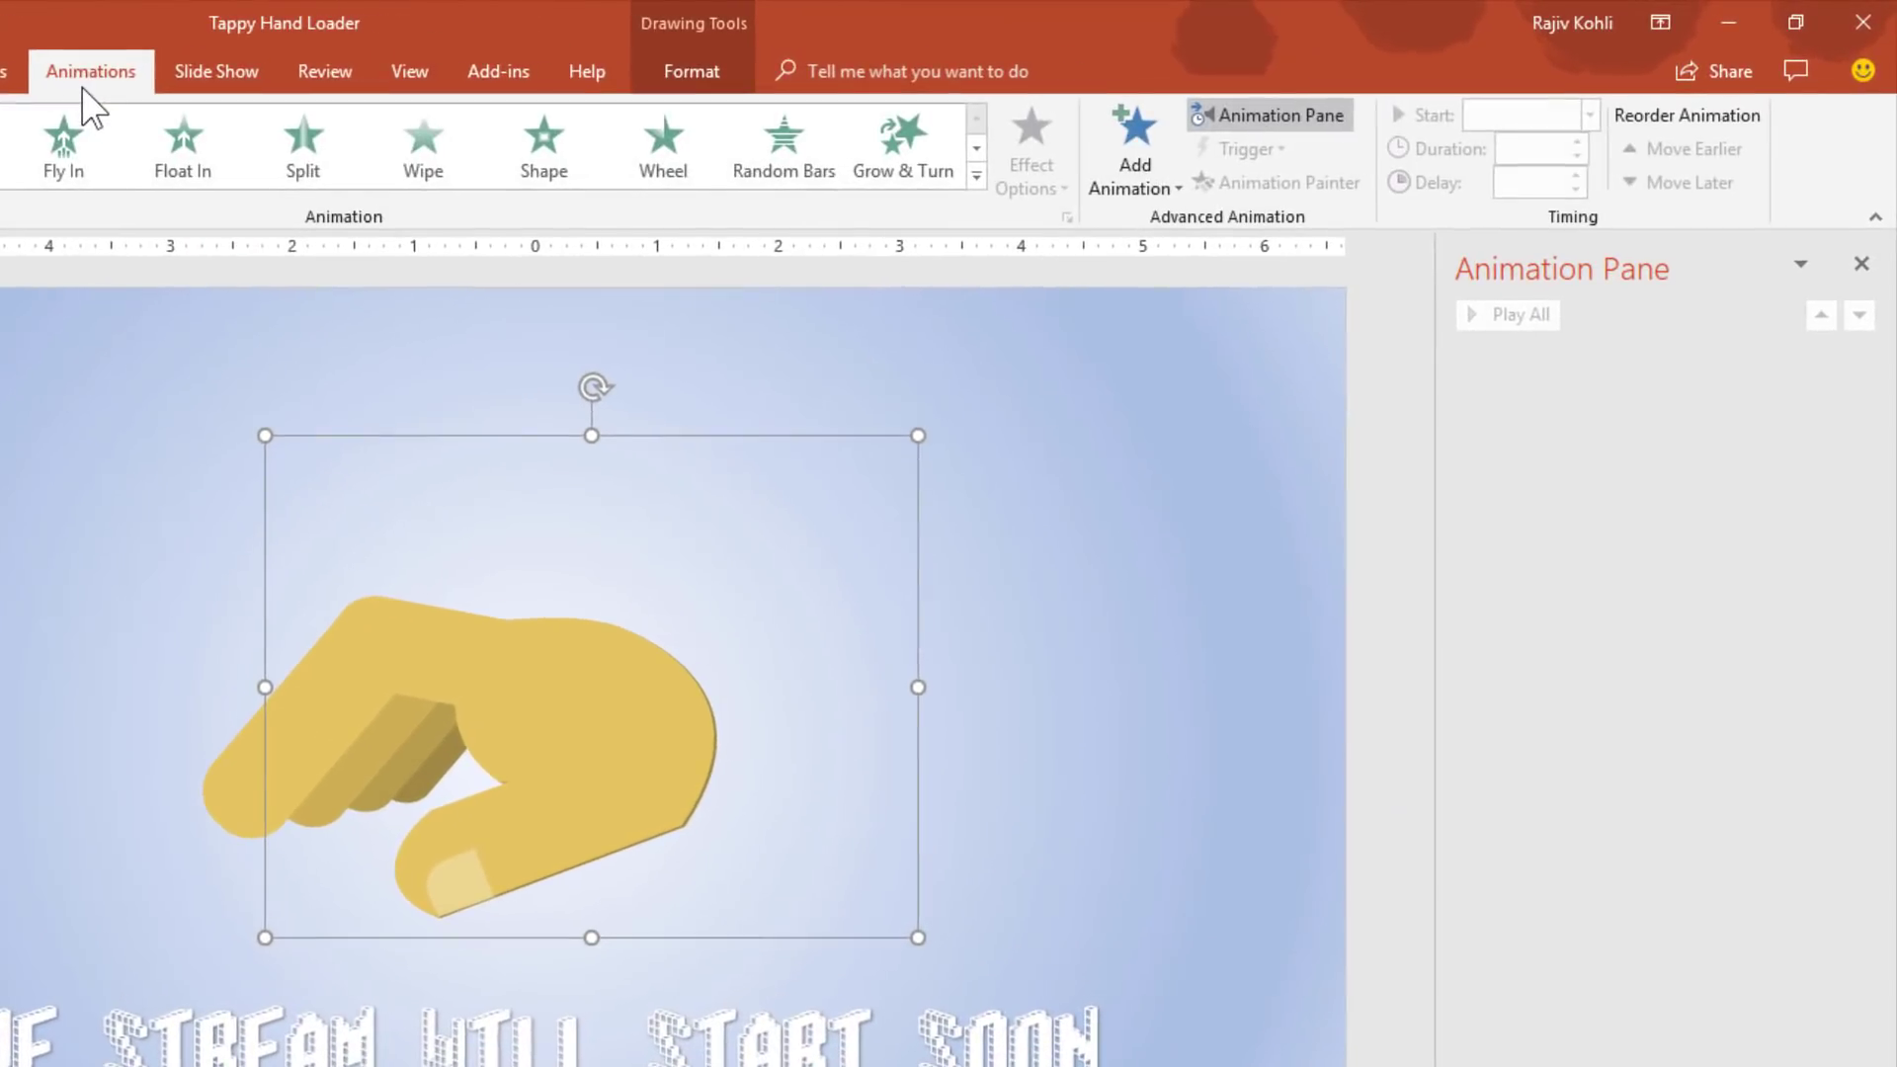
left_click(1125, 158)
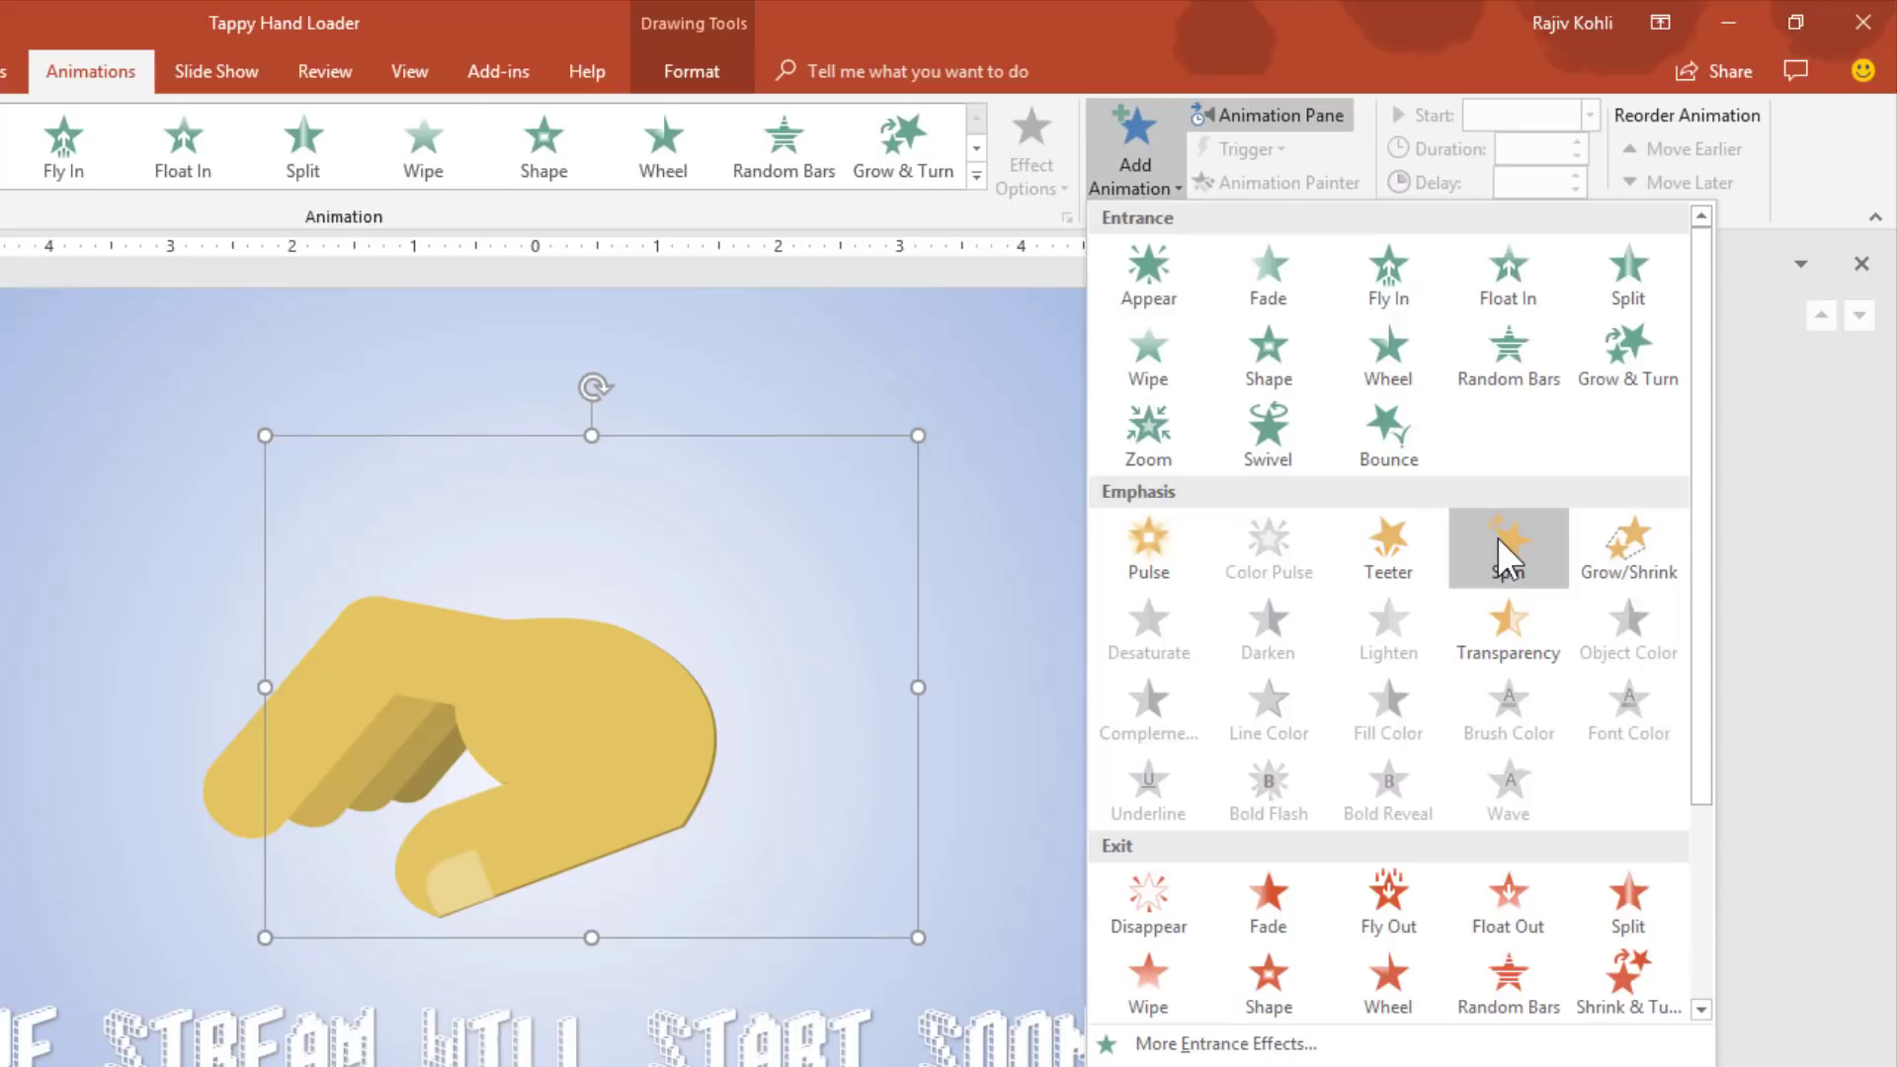
left_click(1502, 554)
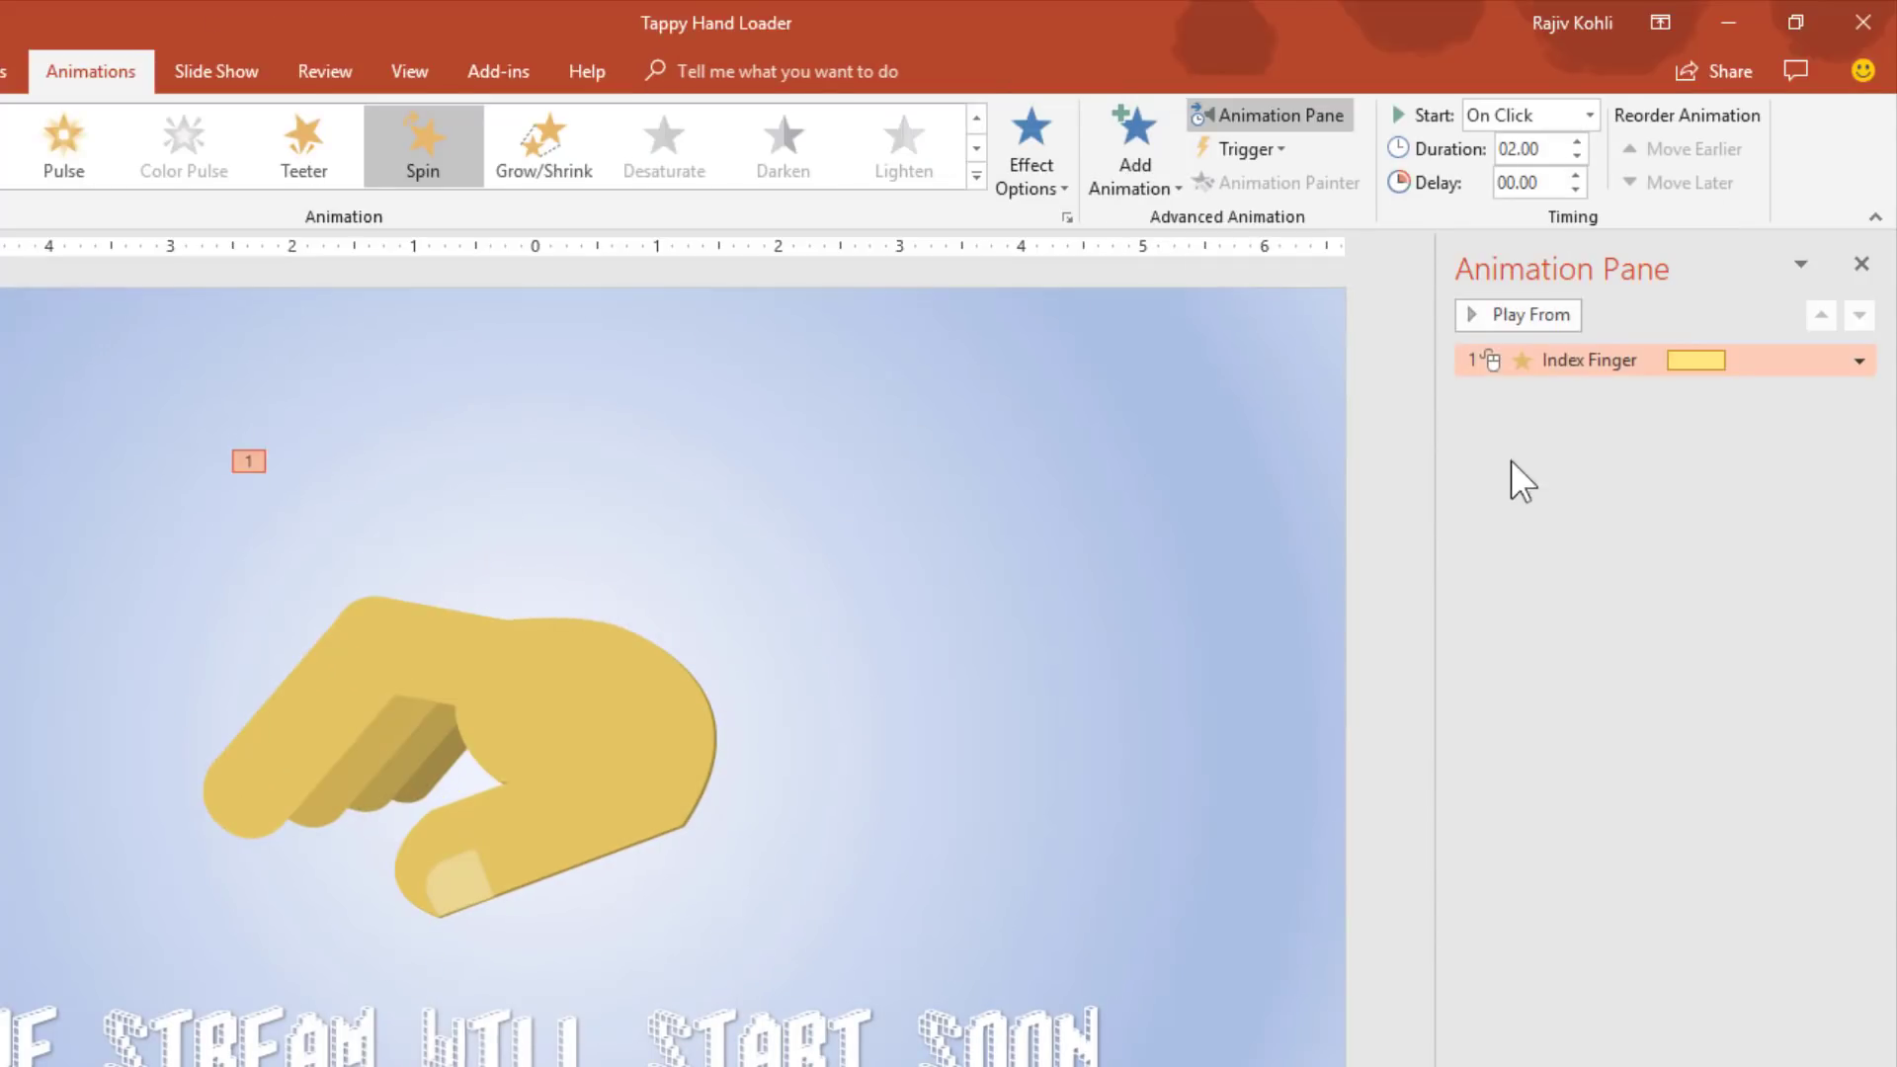
Set the spin to start With Previous with a 0.75-second duration.
left_click(1508, 116)
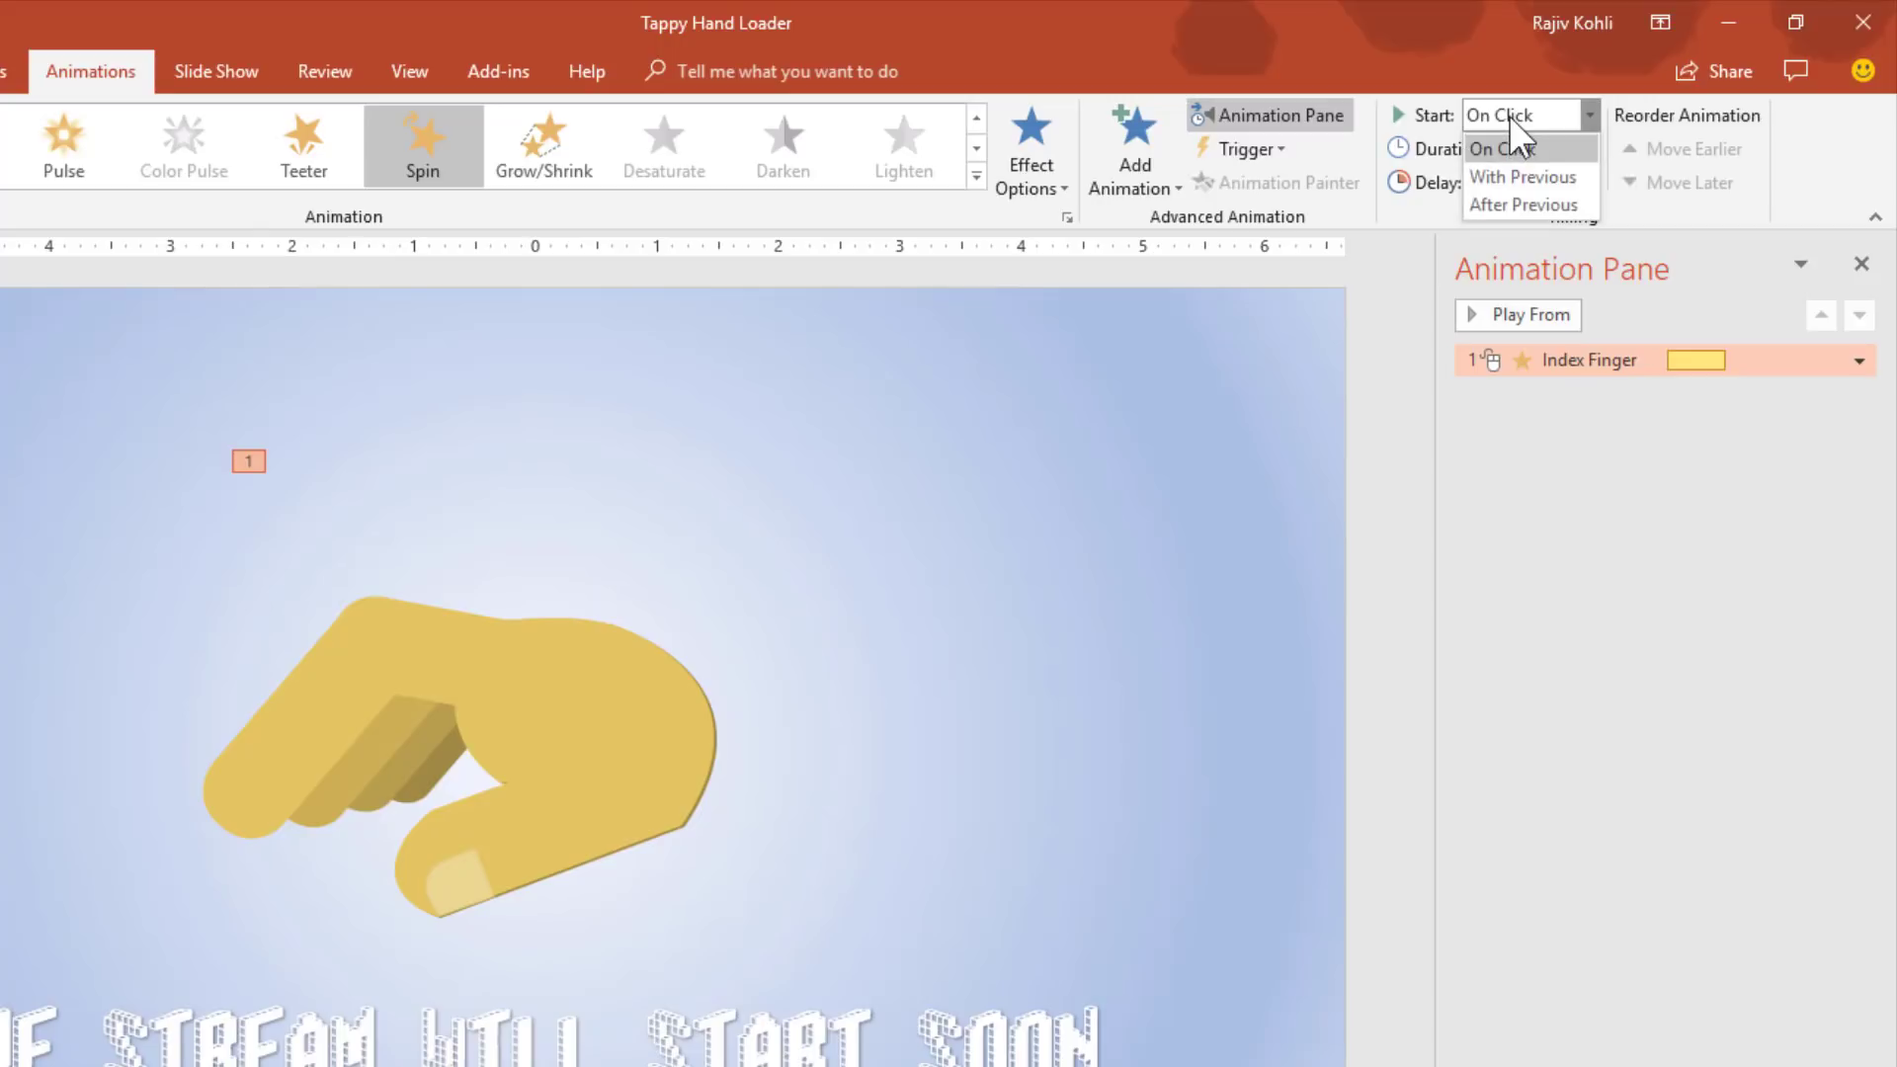
left_click(1522, 177)
left_click(1550, 155)
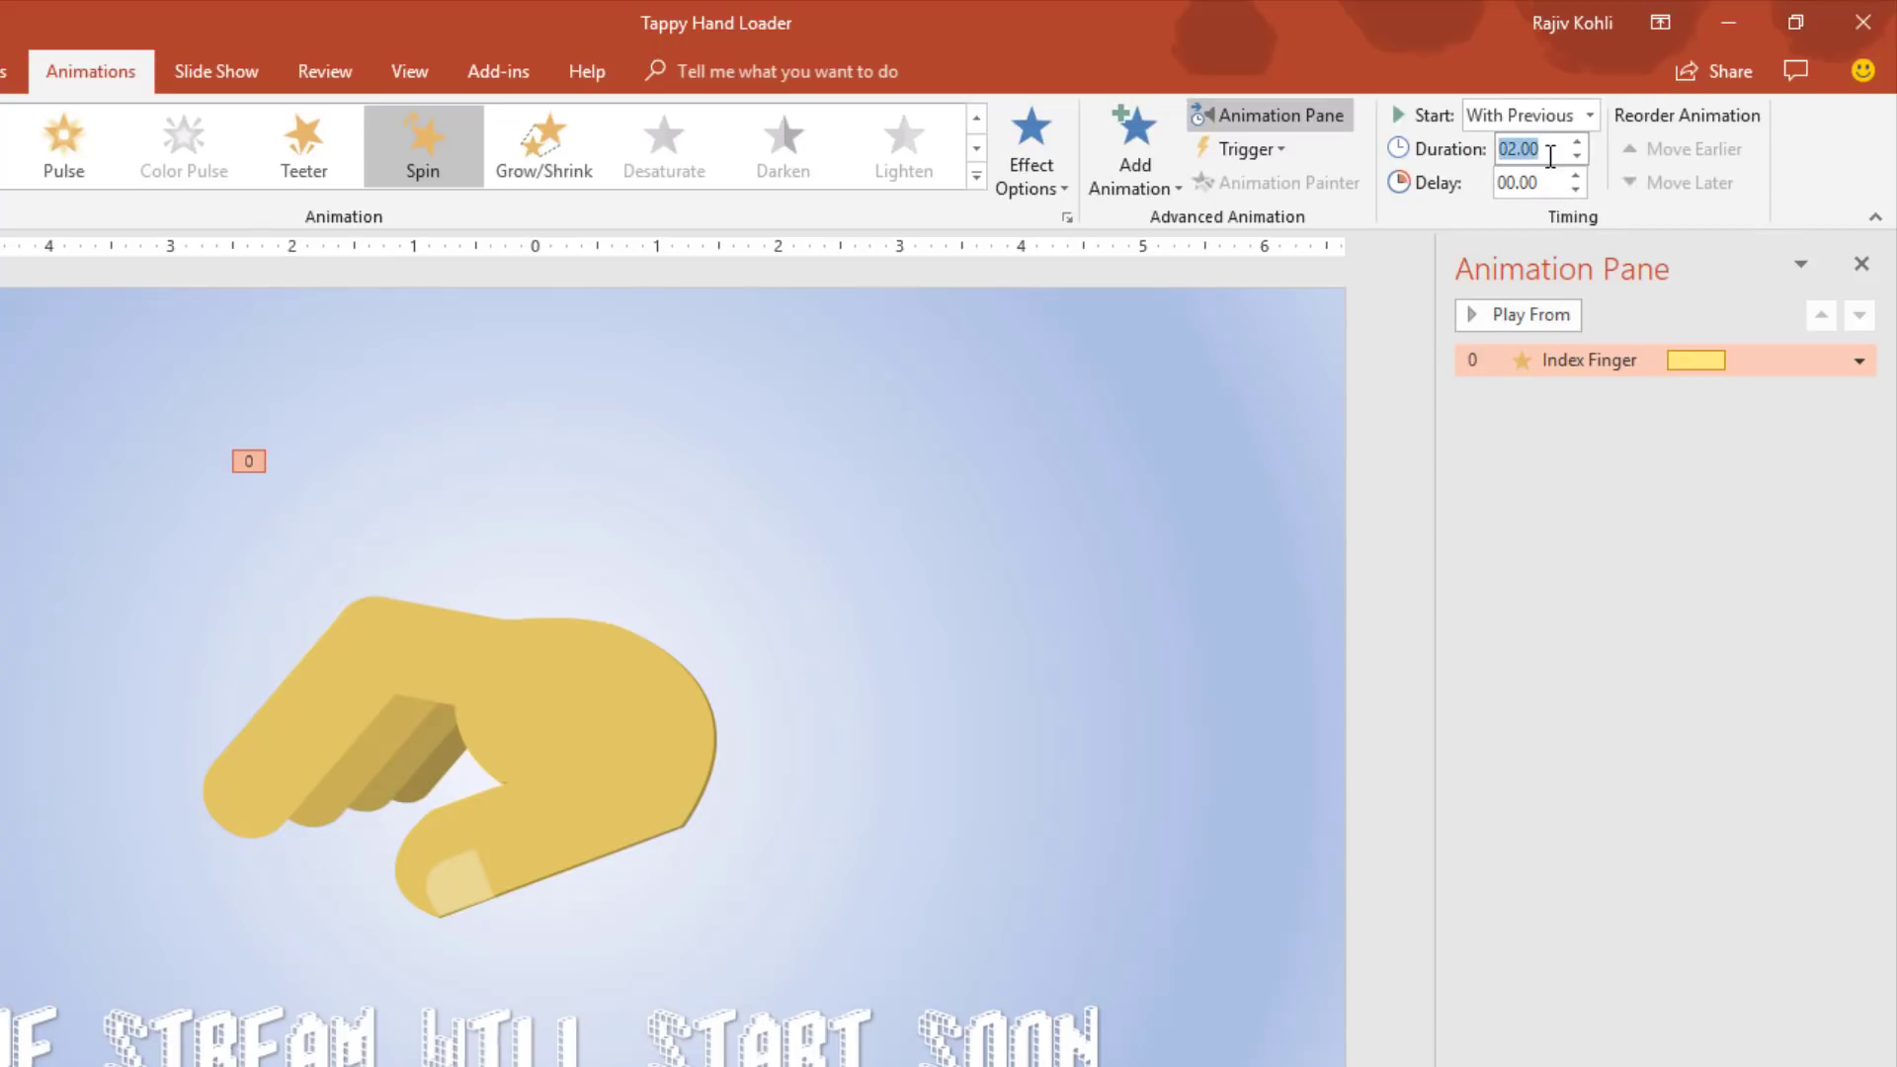
key("BackSpace")
type(".75")
key("Return")
In the Spin effect settings, turn on Auto-reverse and set Smooth start to 0.55 seconds.
double_click(1575, 361)
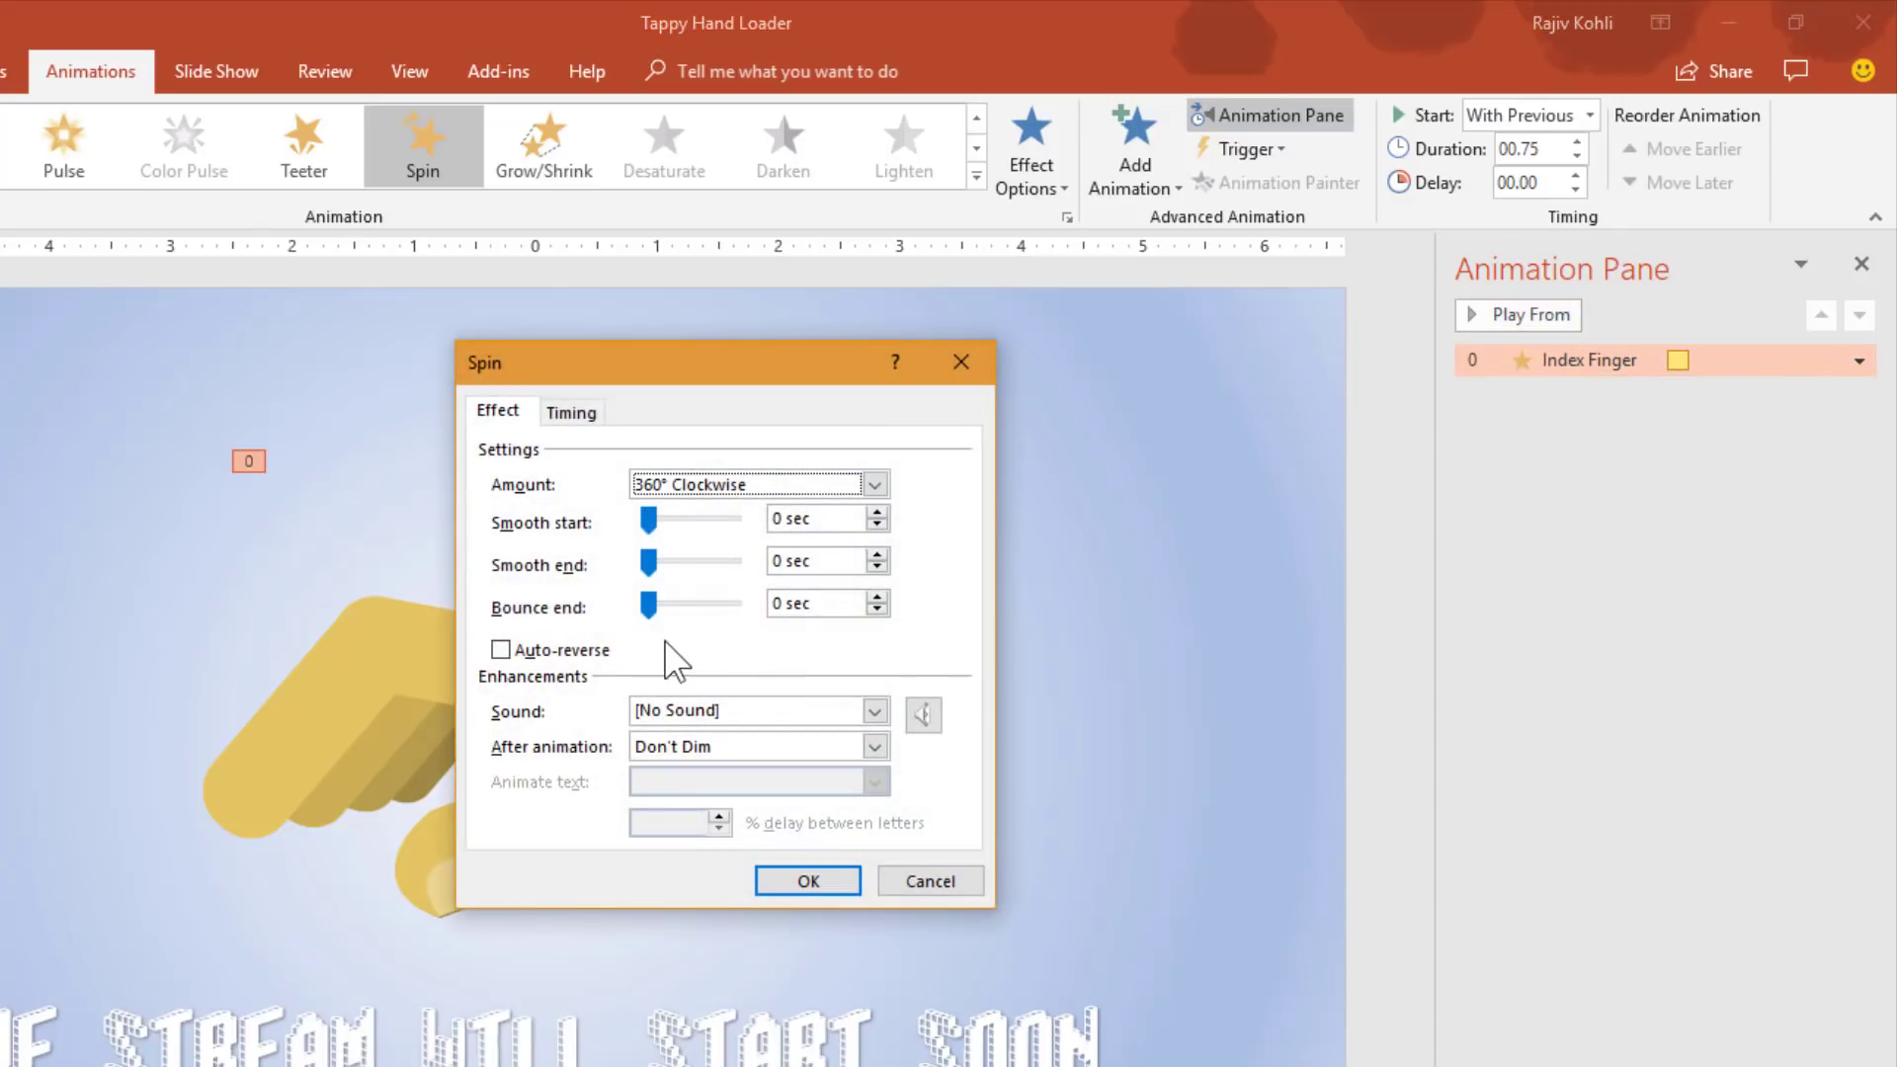
left_click(543, 660)
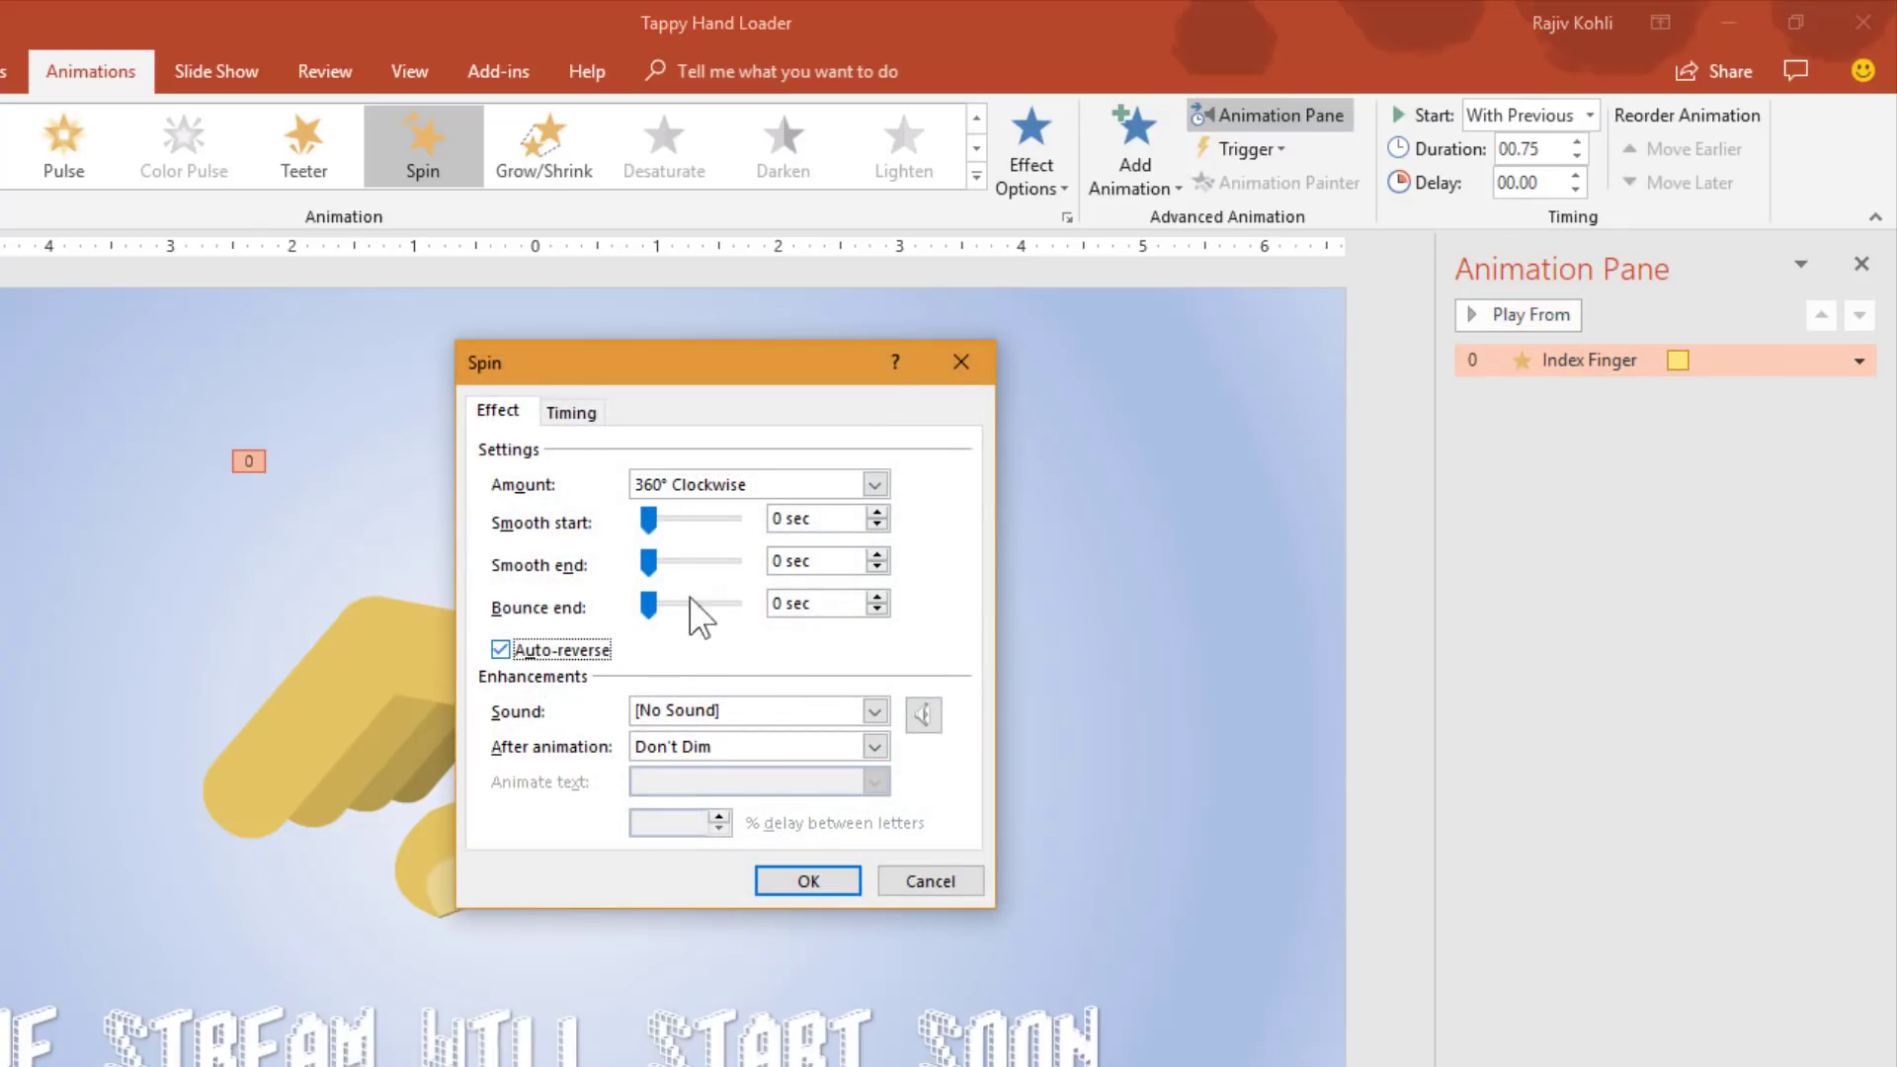
left_click_drag(849, 528, 437, 560)
type(".55")
key("Tab")
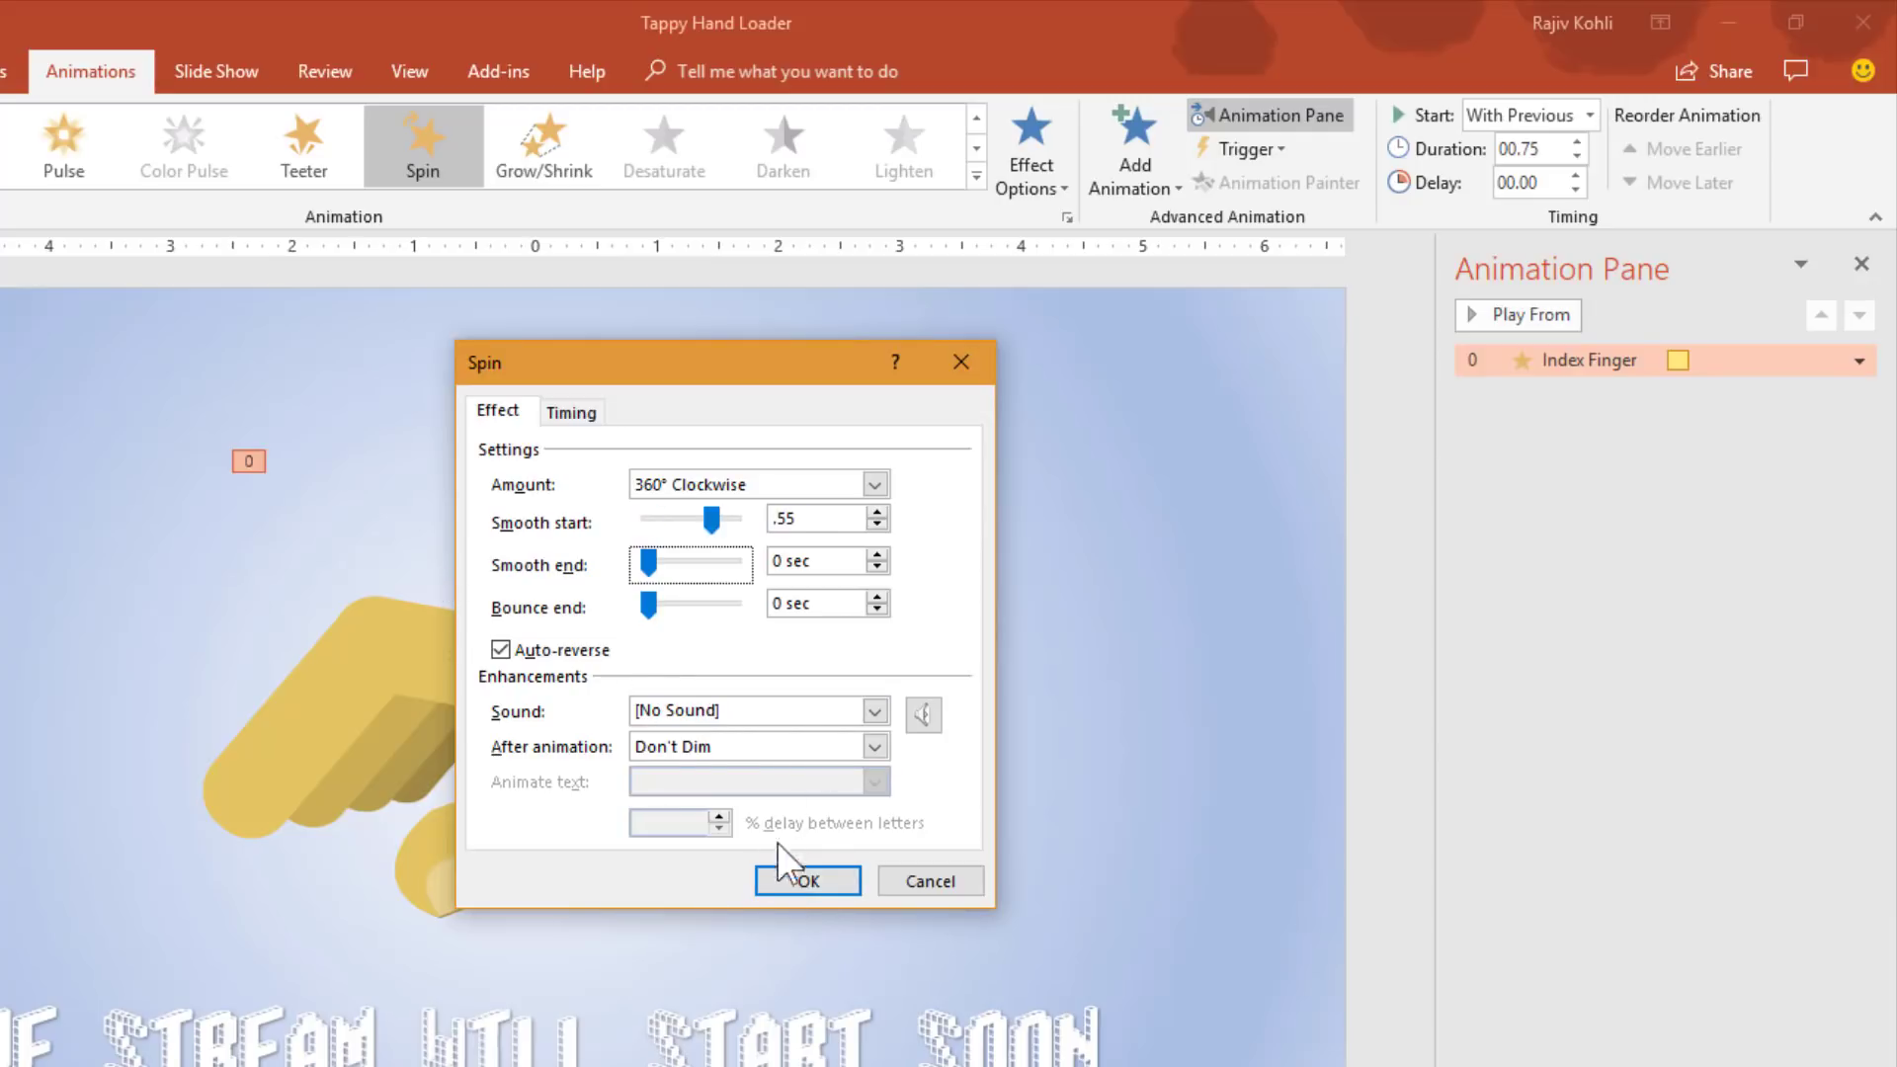
Set the spin to repeat Until End of Slide and apply the settings.
left_click(572, 413)
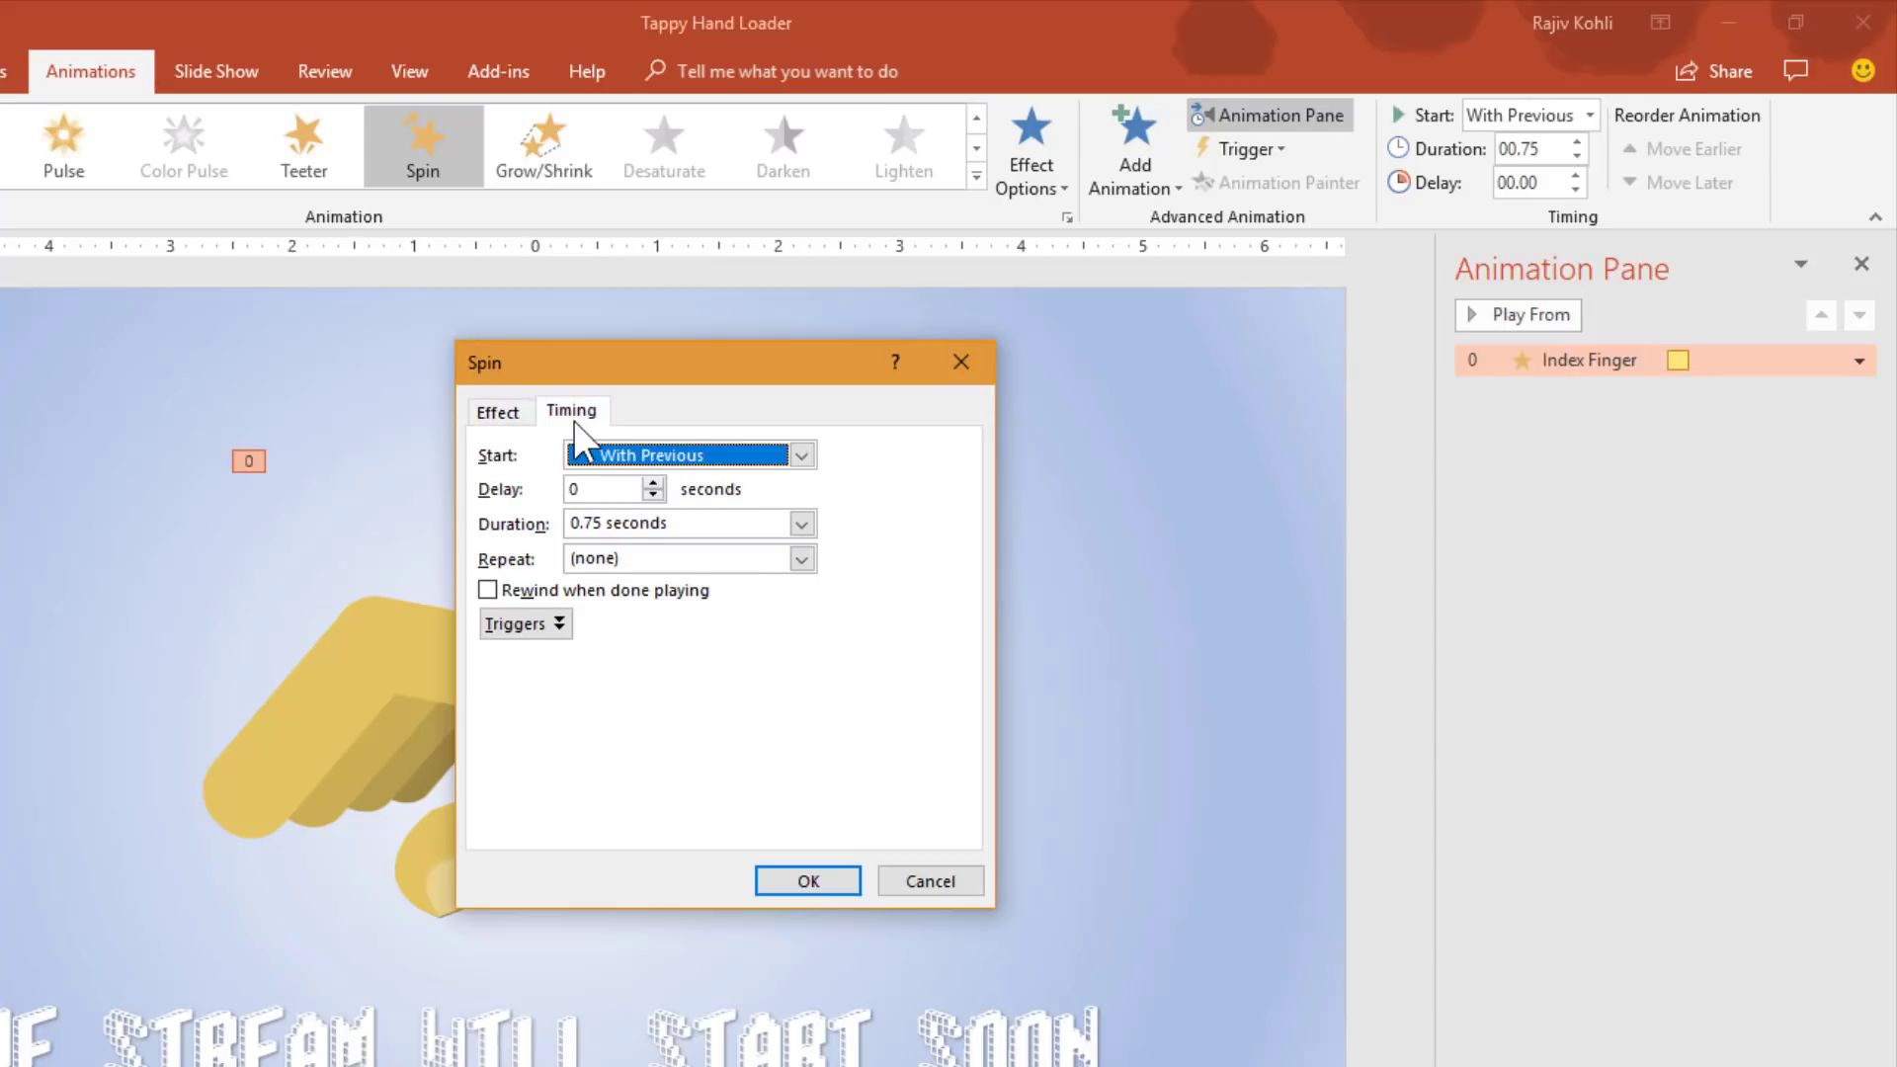
left_click(801, 560)
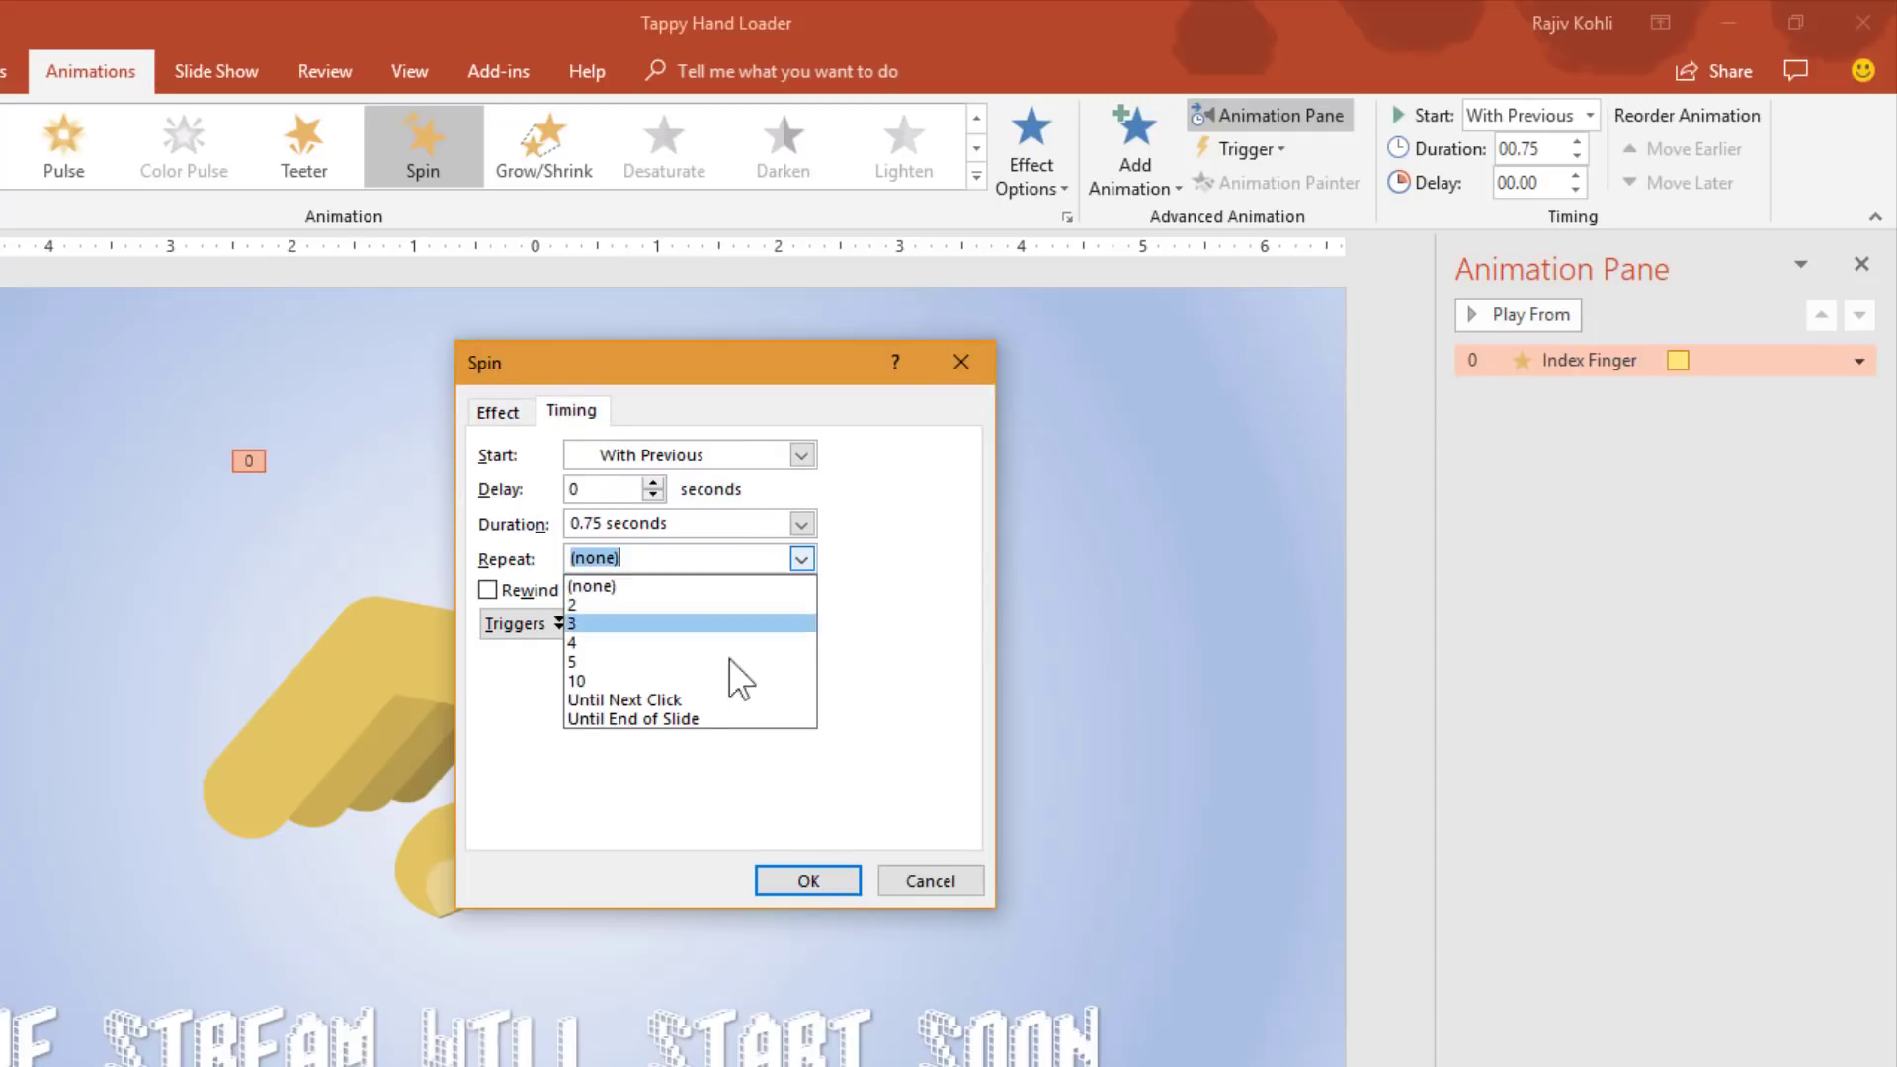
left_click(686, 718)
left_click(797, 877)
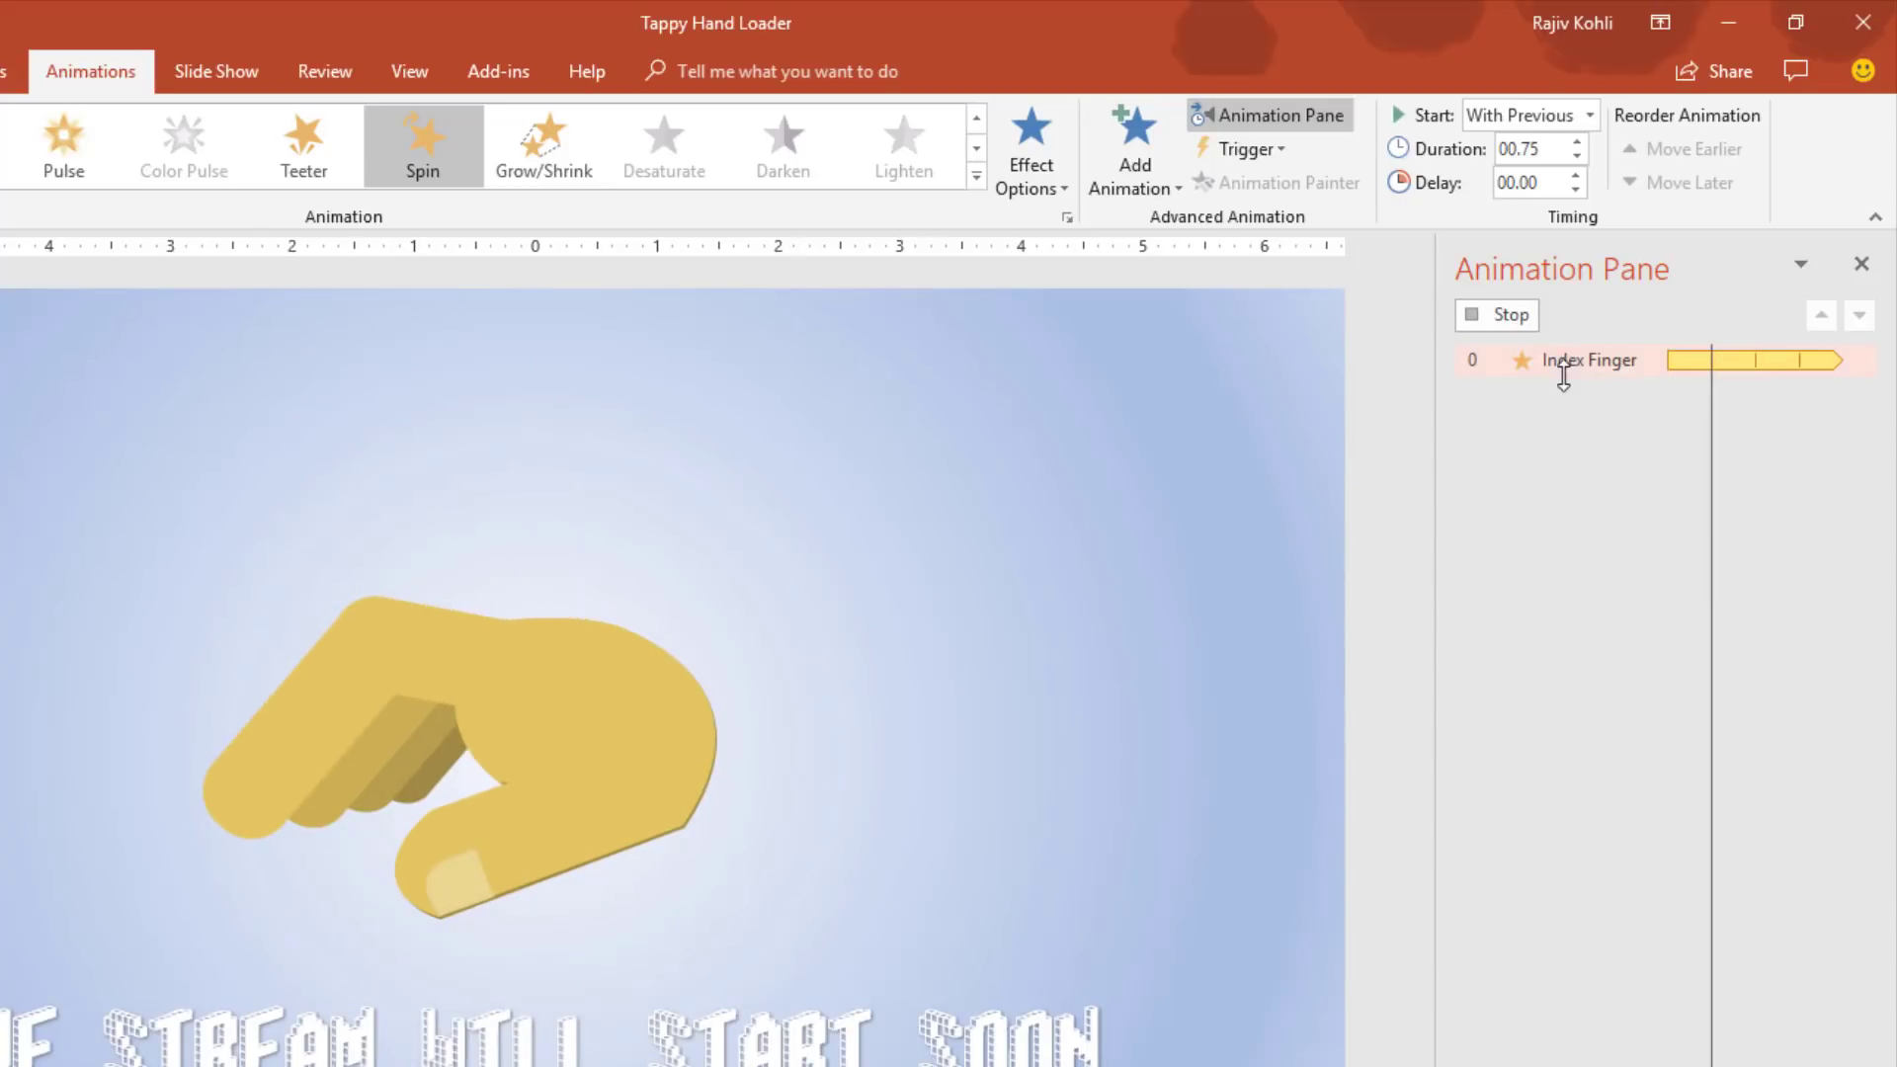
Change the index finger's Spin amount to a custom 30° clockwise and apply it.
double_click(1573, 360)
left_click(691, 482)
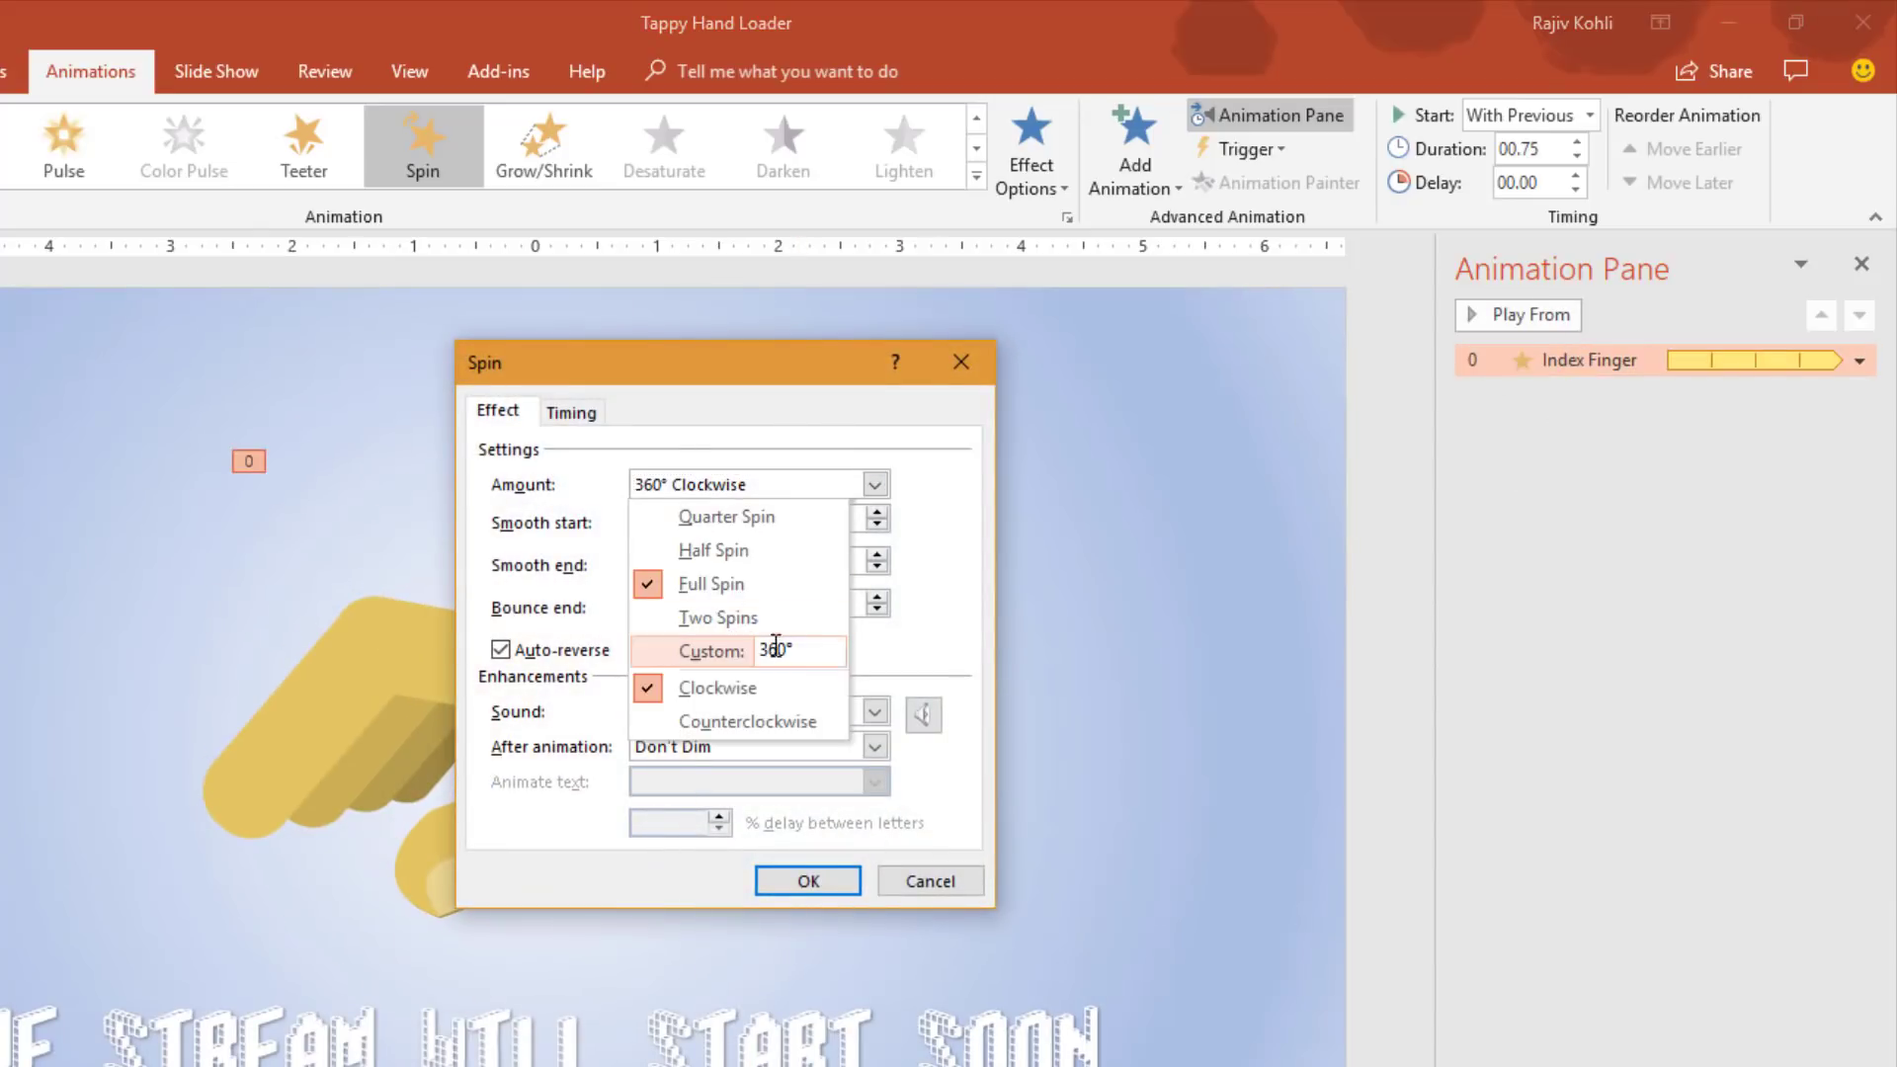
left_click(674, 654)
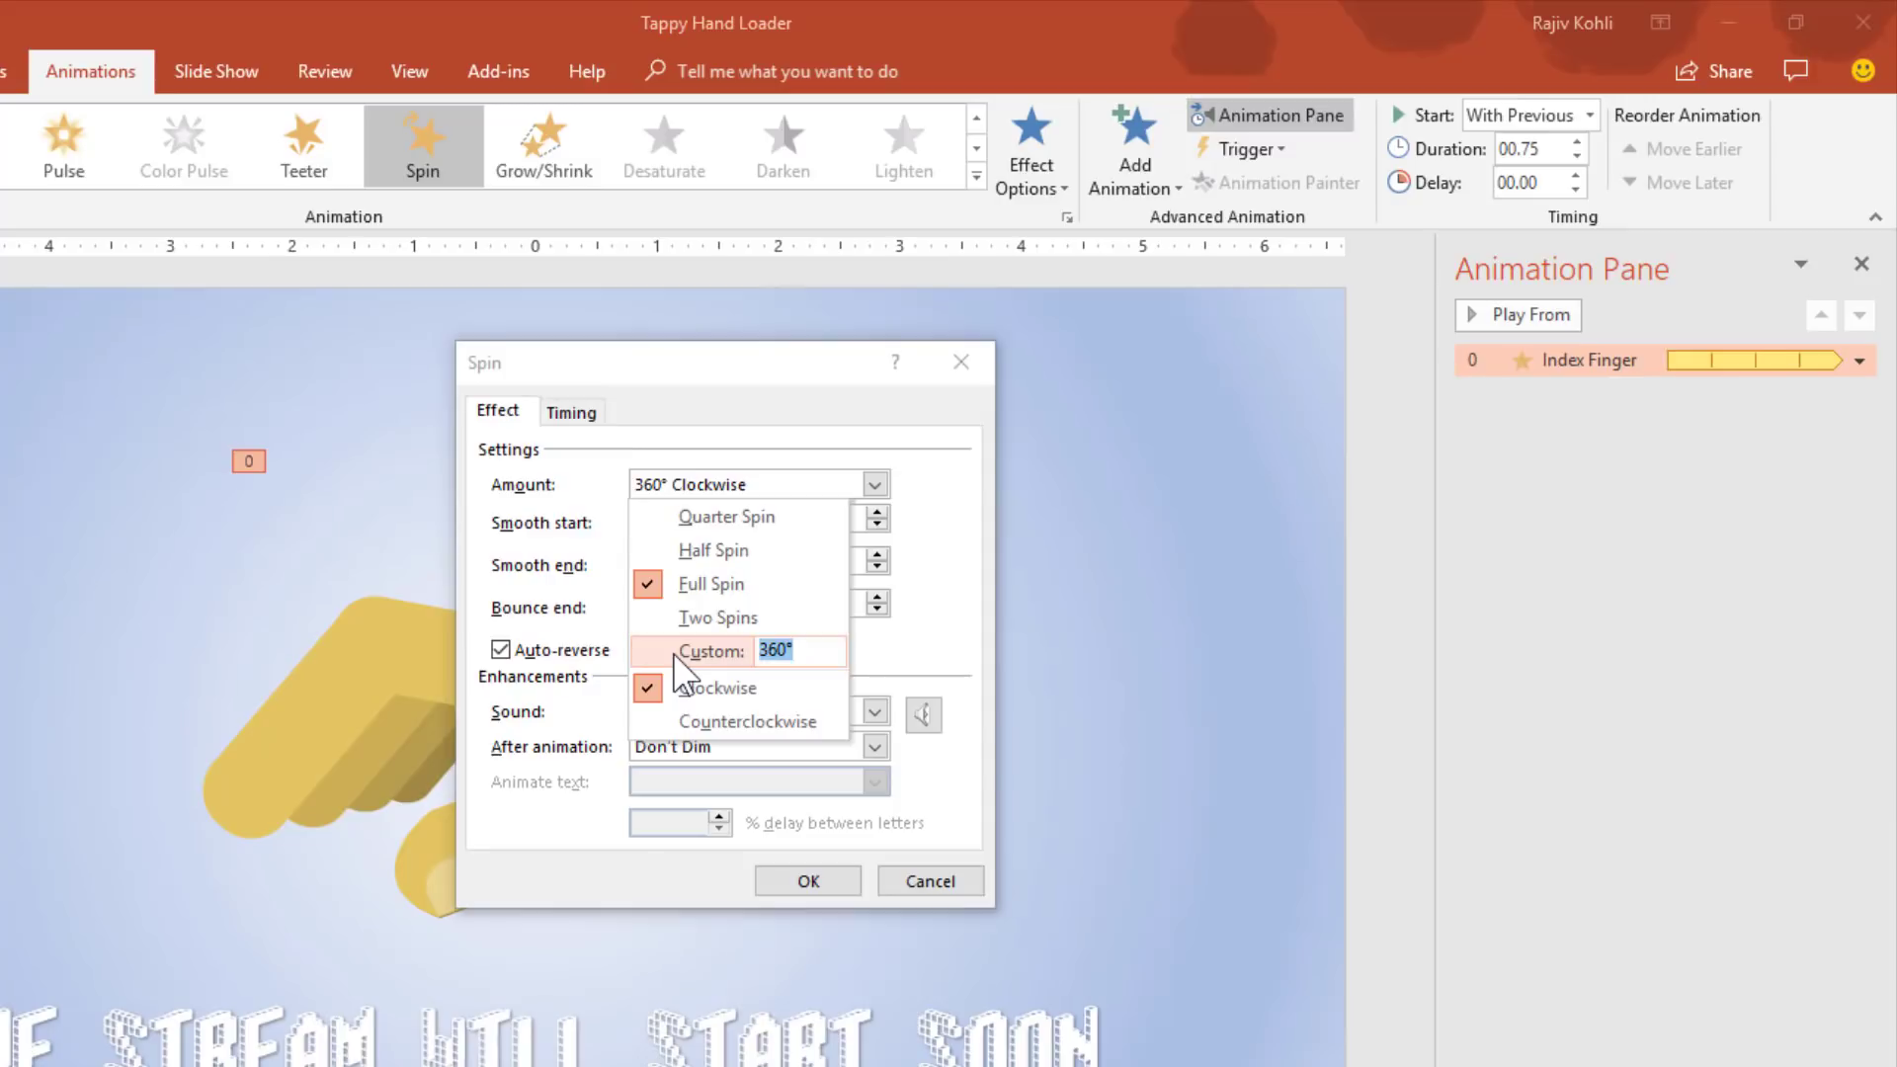
type("30")
key("Return")
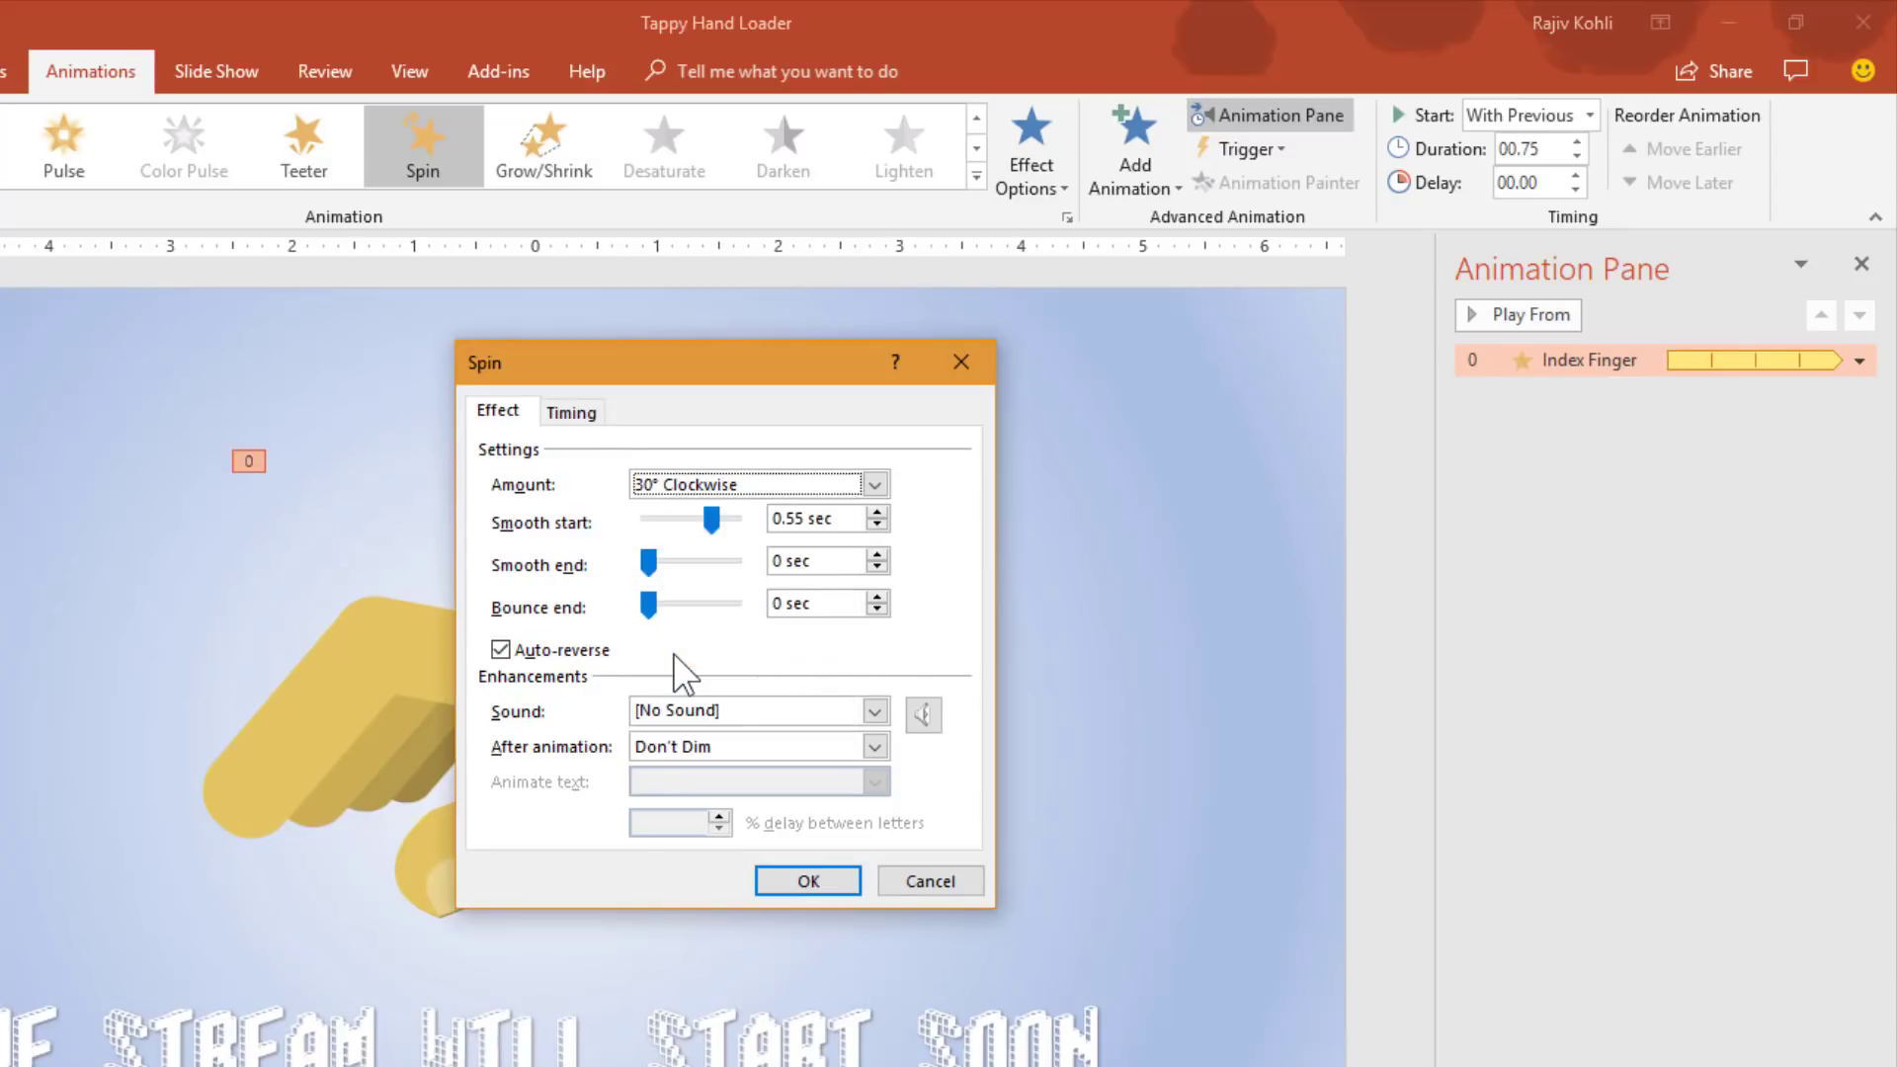
key("Return")
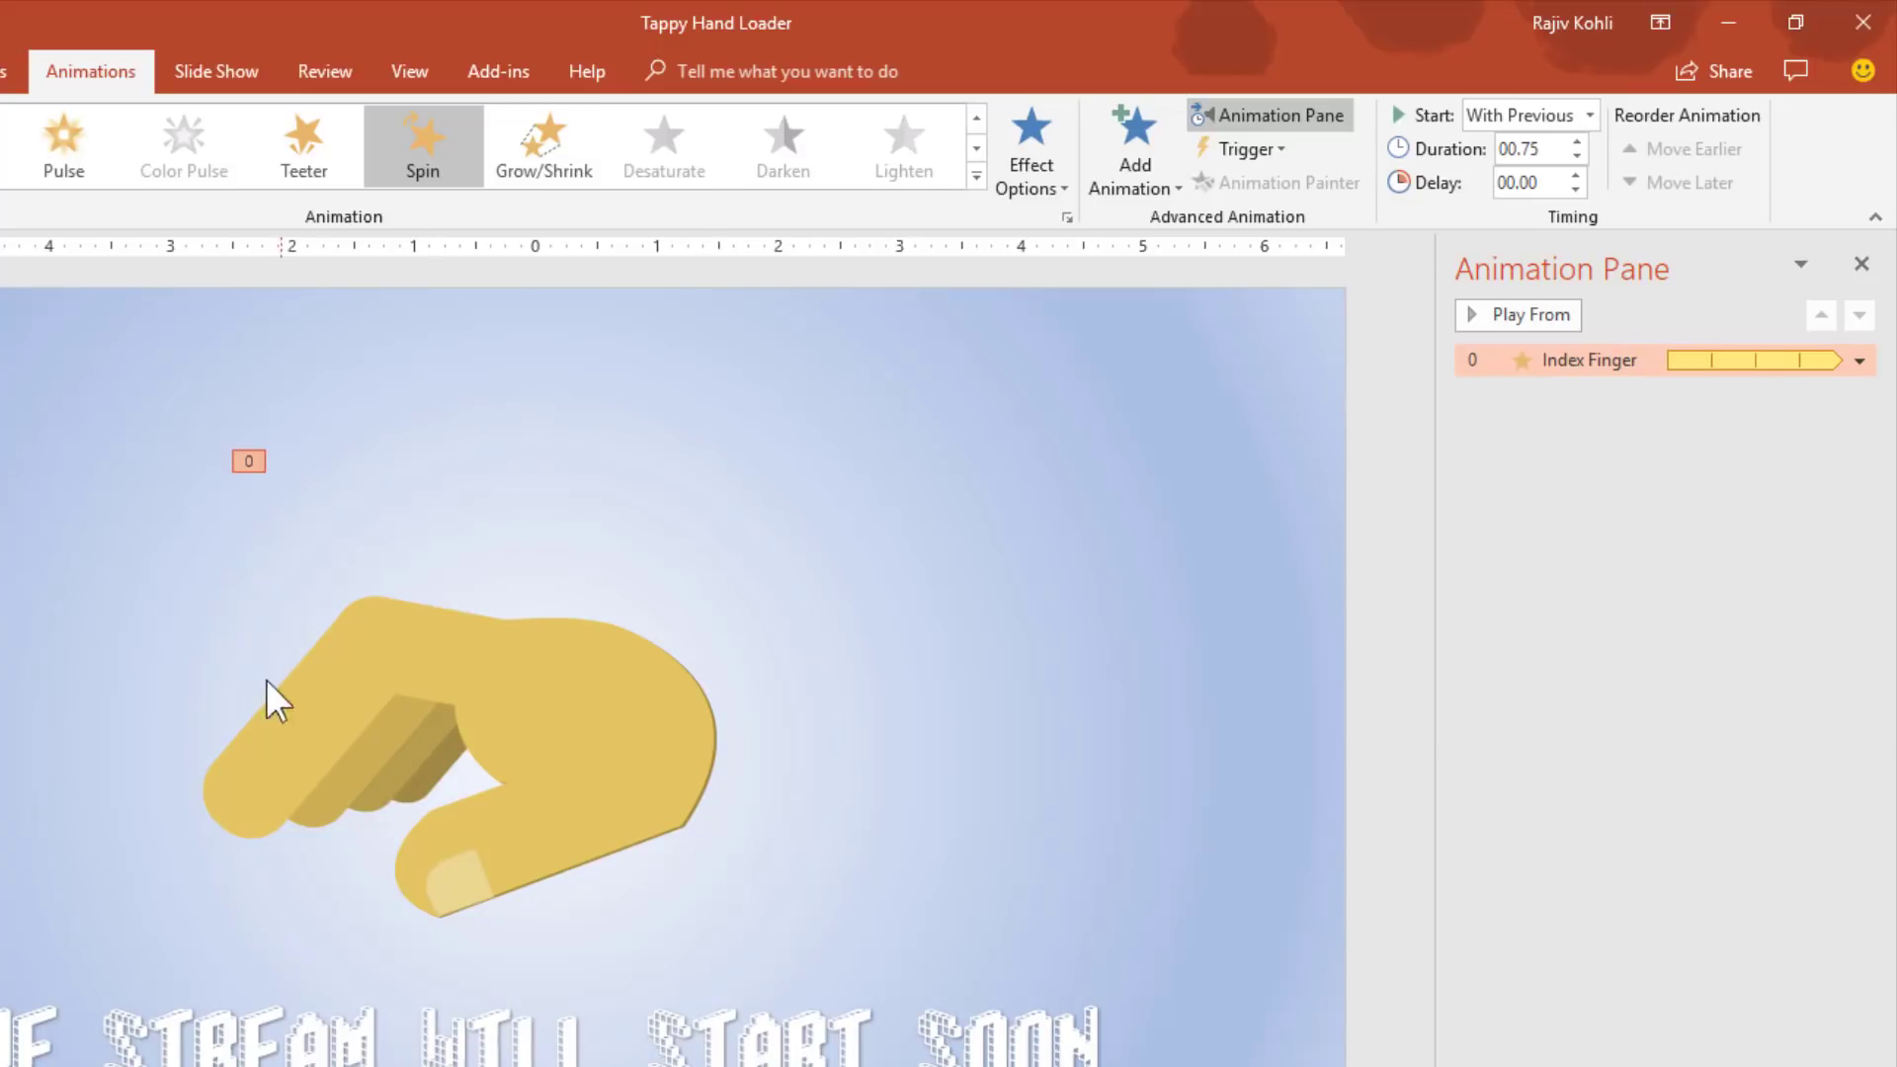
Use Animation Painter to copy the index finger's Spin onto the middle and ring fingers.
left_click(223, 754)
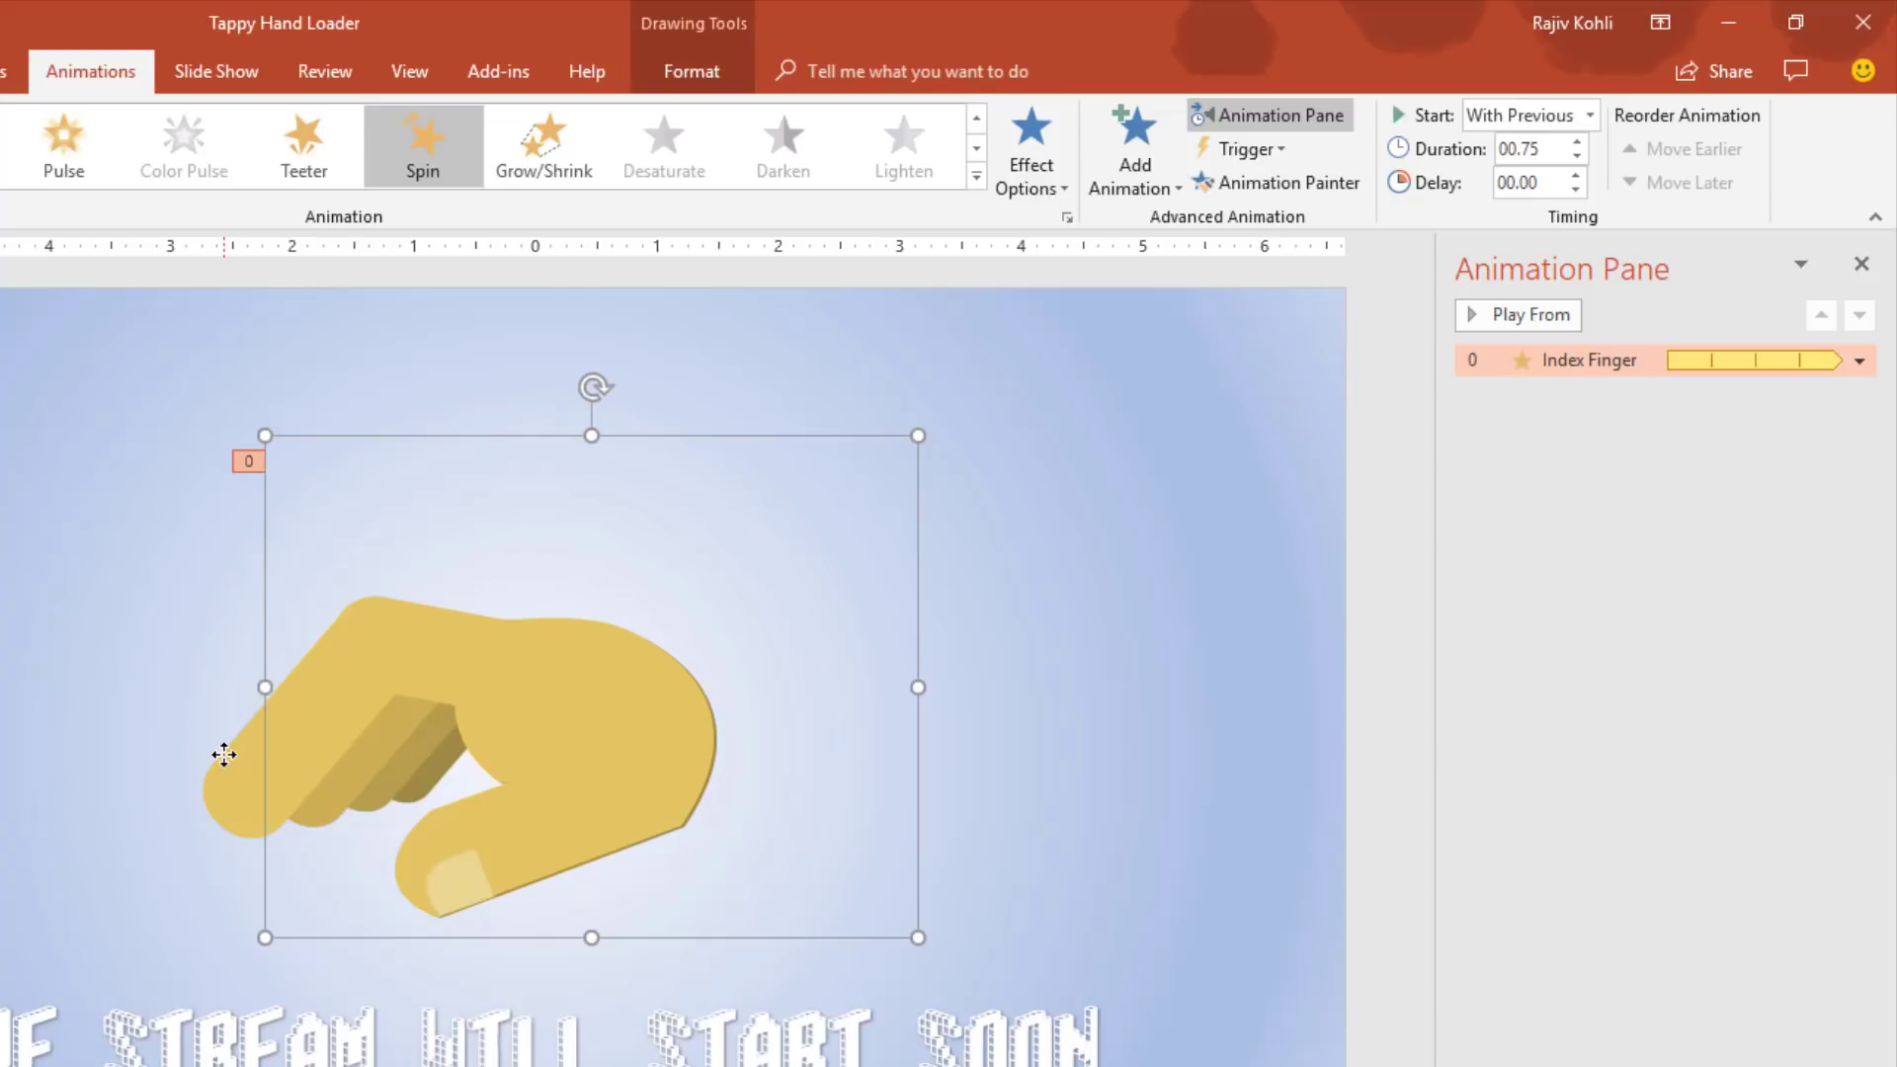
left_click(1309, 190)
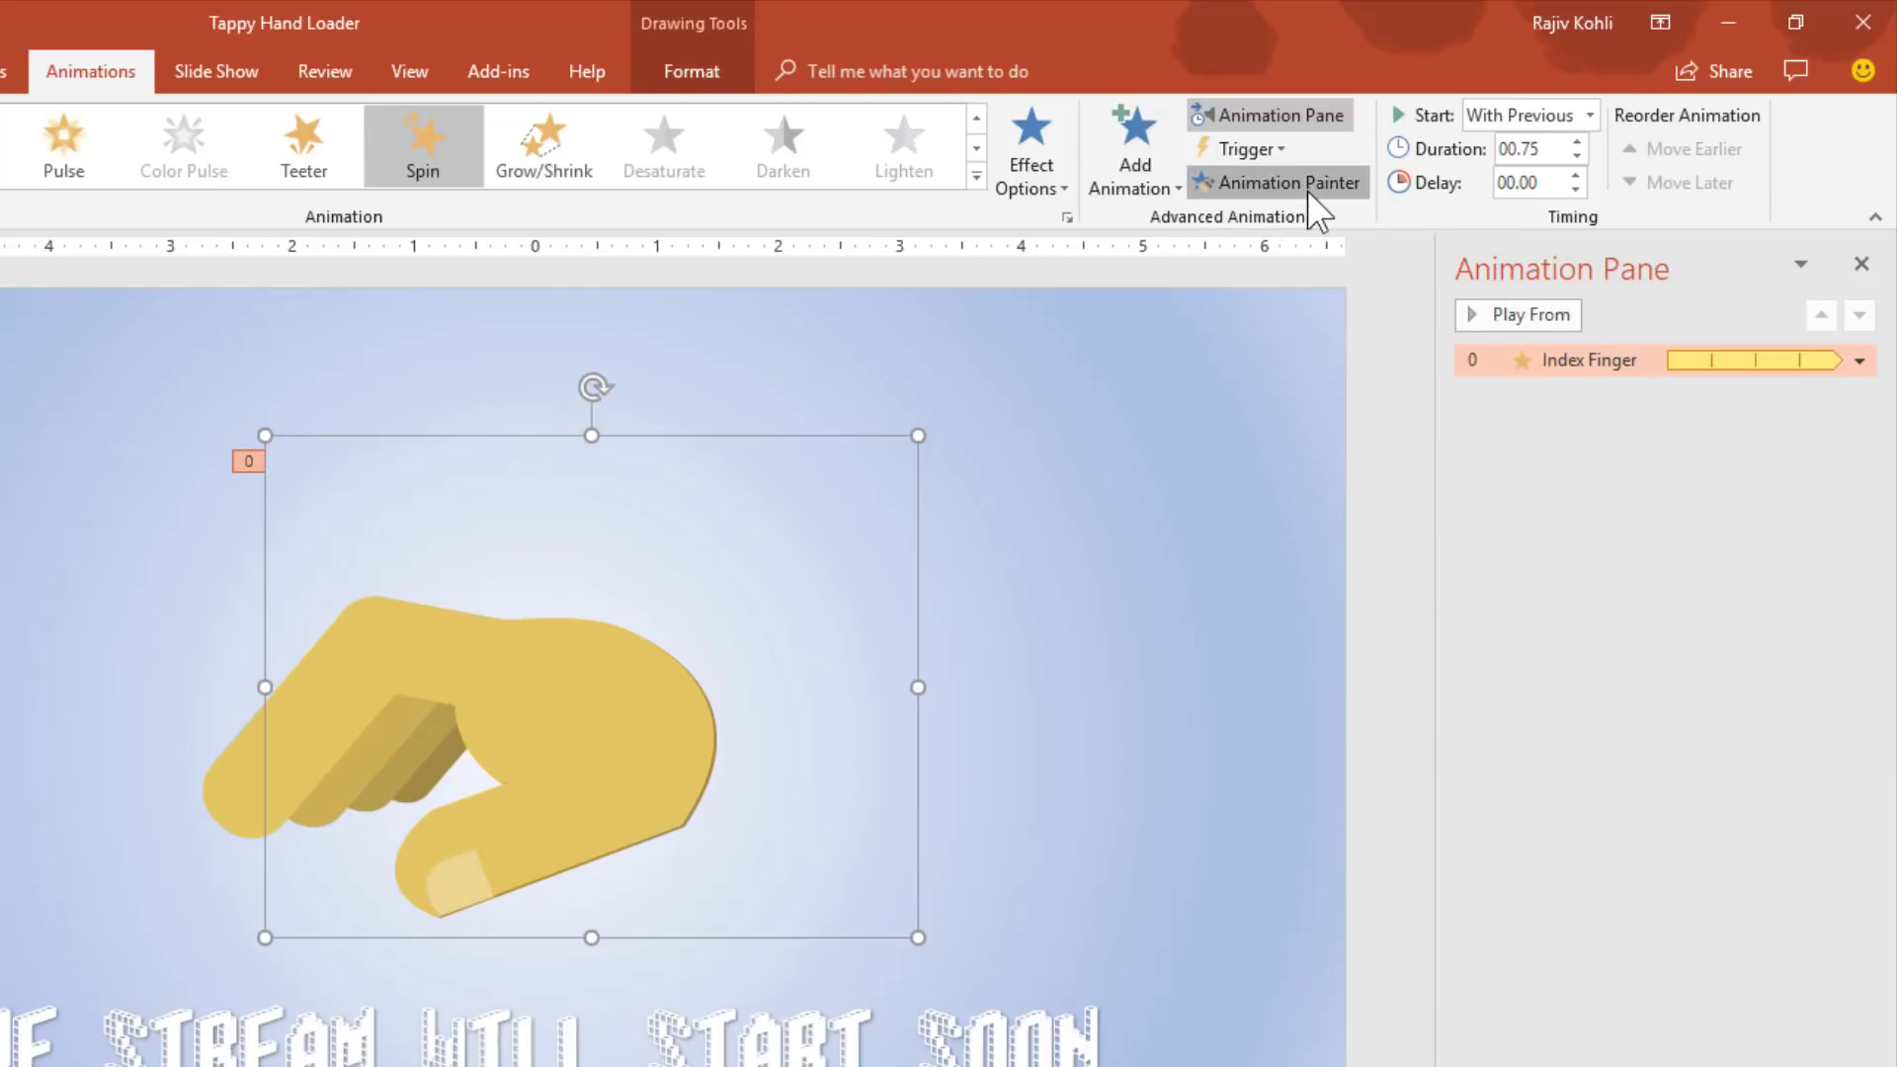
left_click(366, 767)
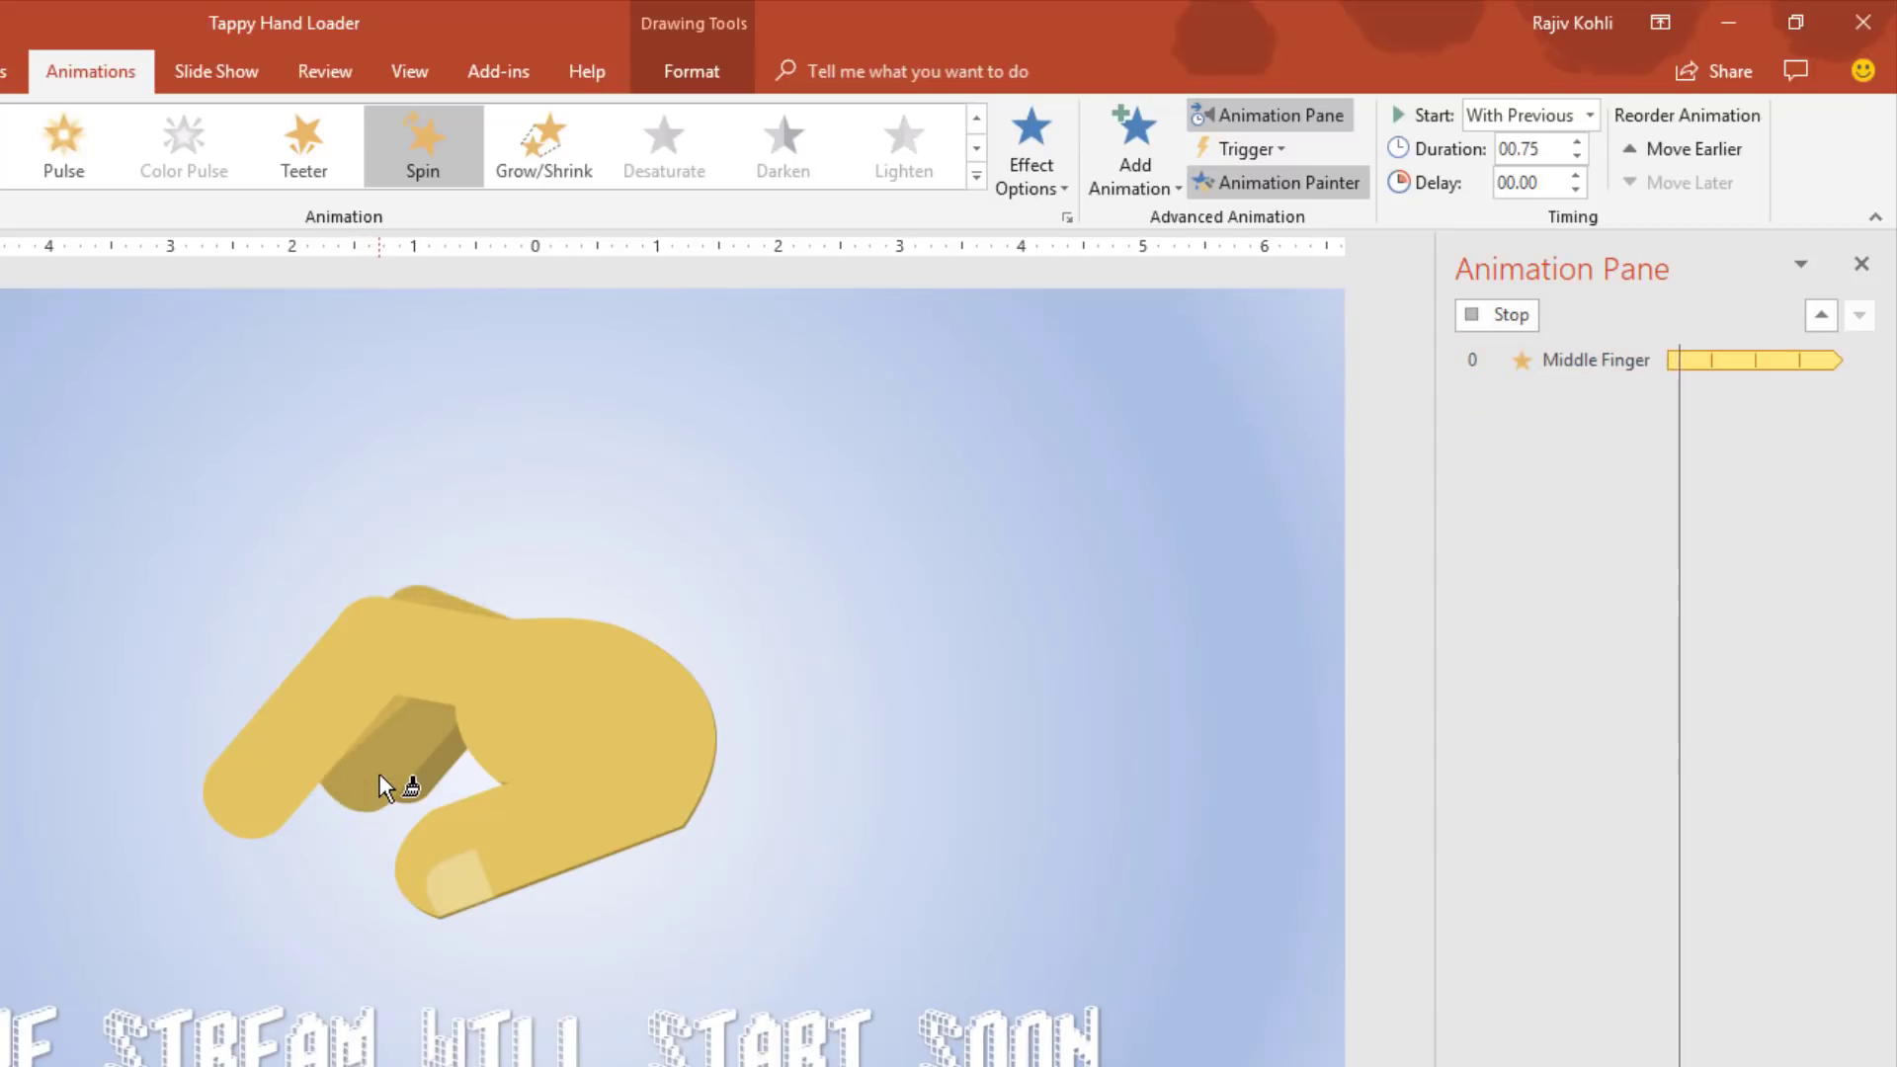
left_click(381, 759)
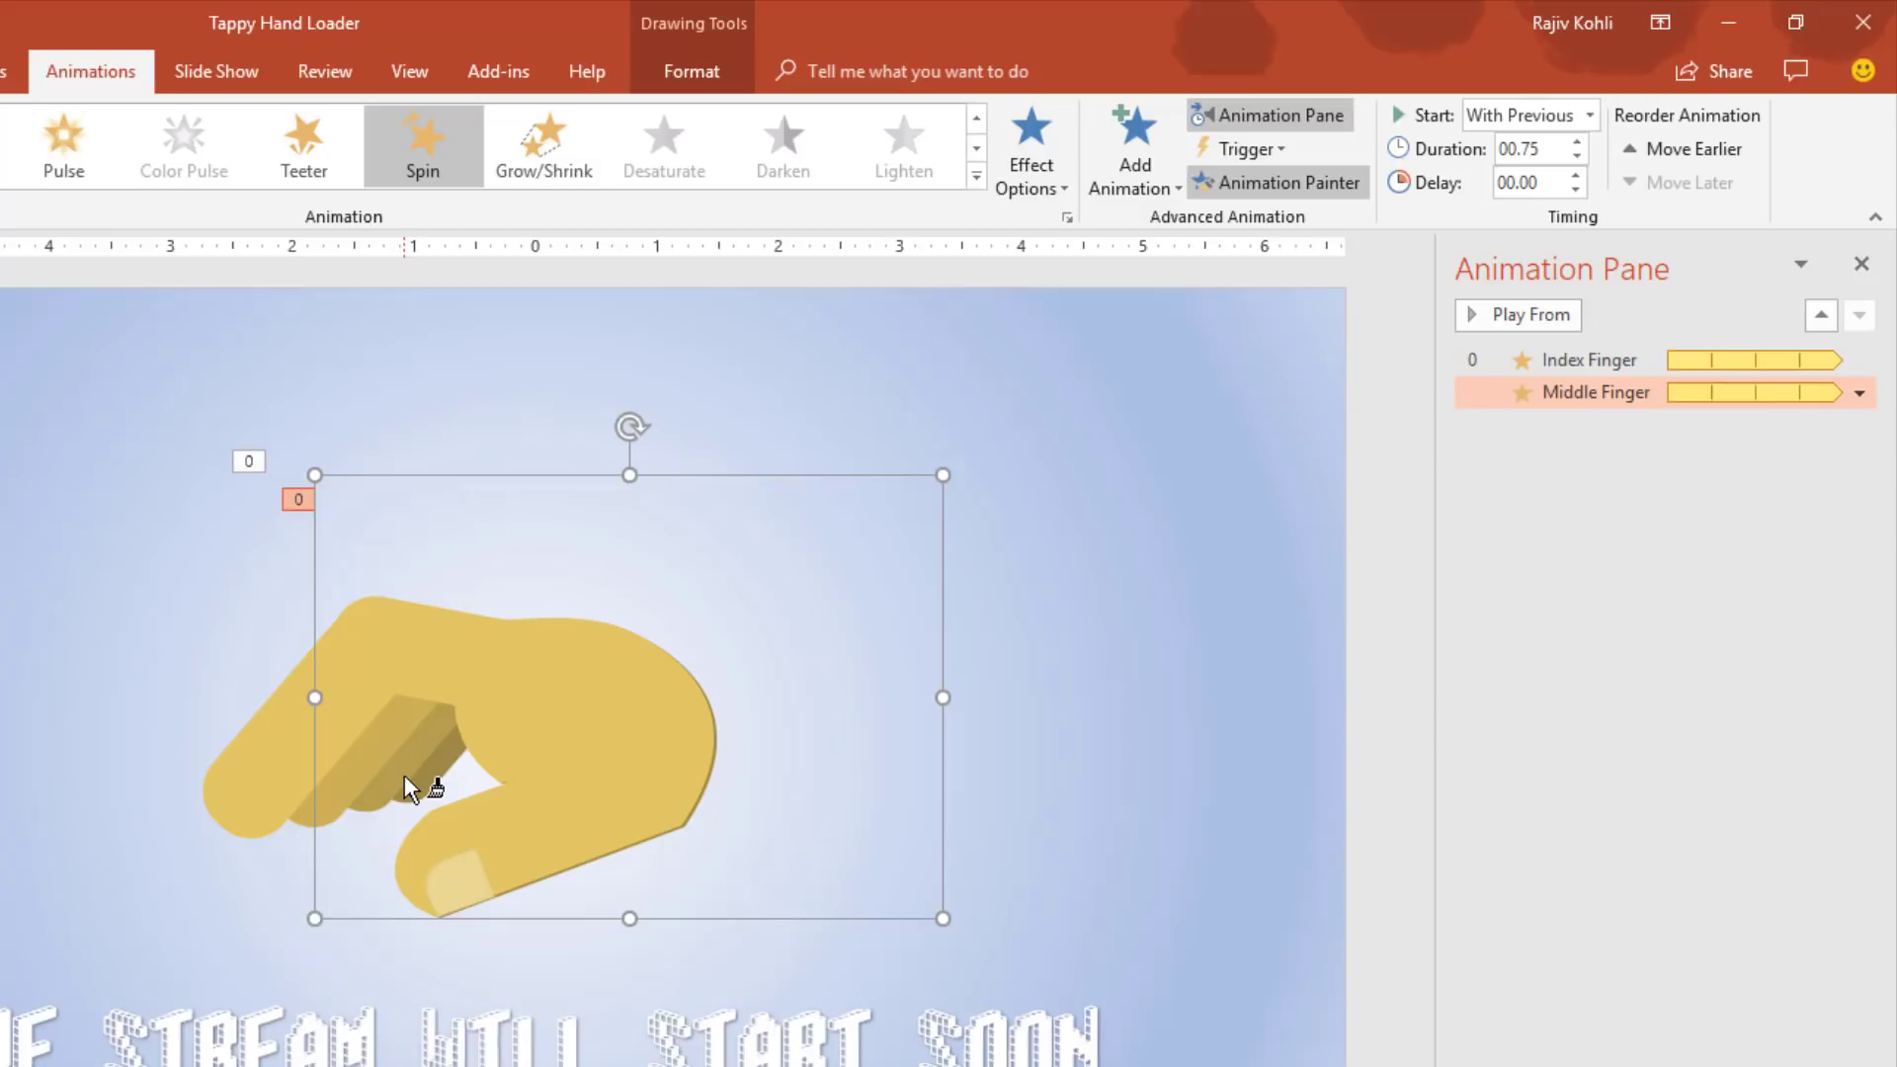
left_click(405, 777)
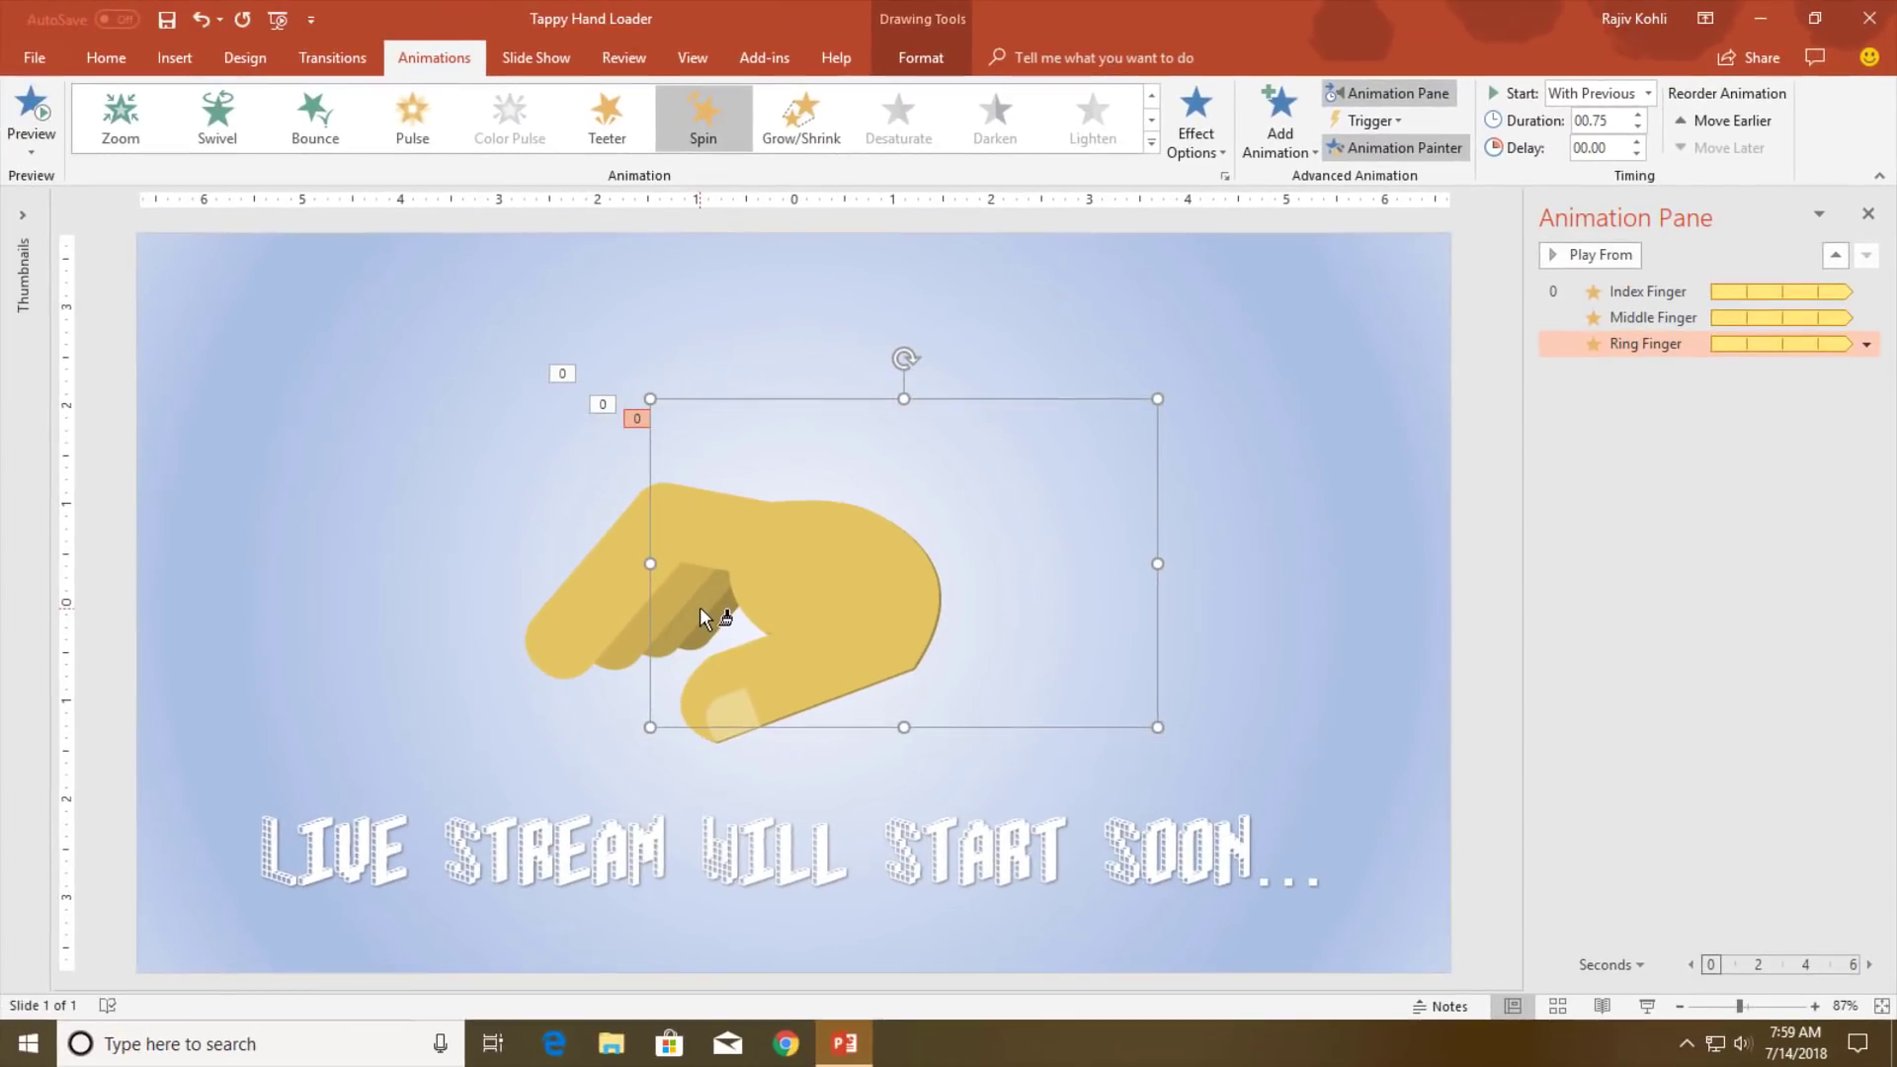
Turn off AutoPreview and delete the old Middle Finger and Ring Finger animations.
left_click(250, 218)
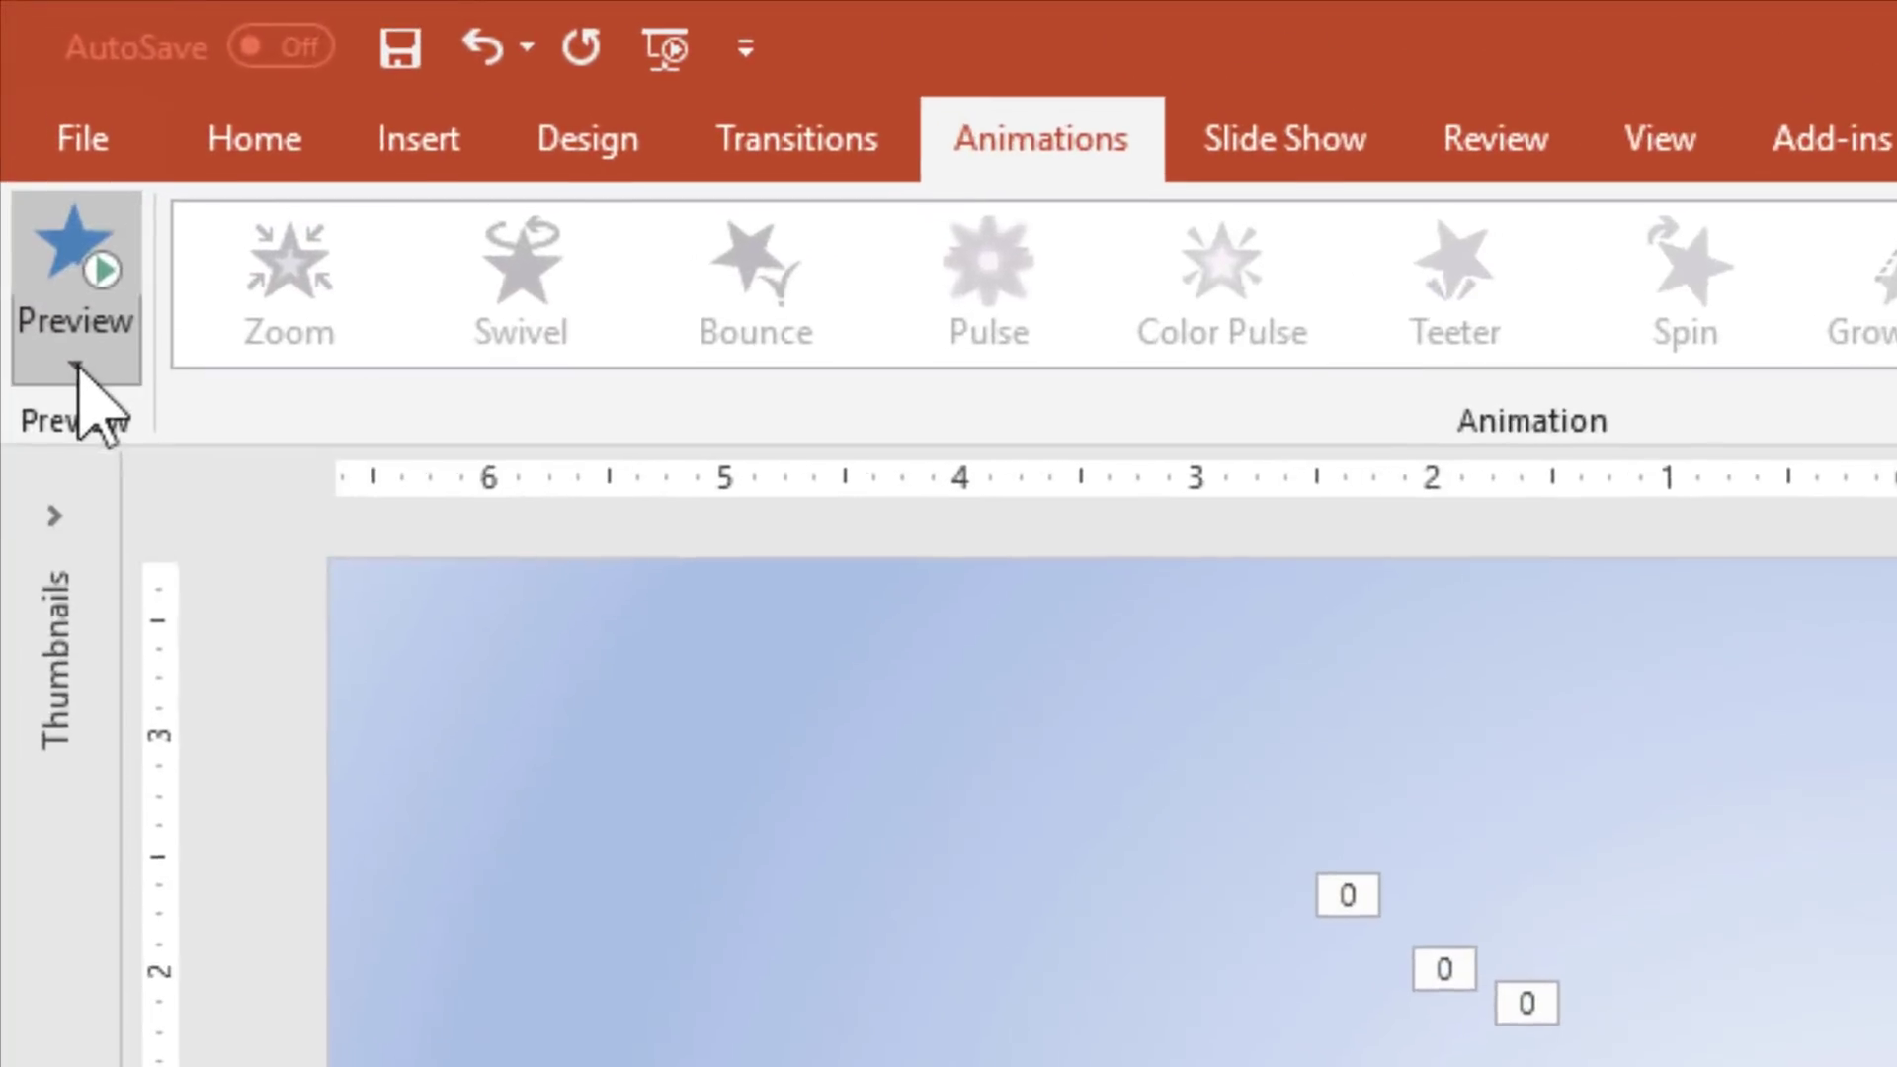
left_click(31, 151)
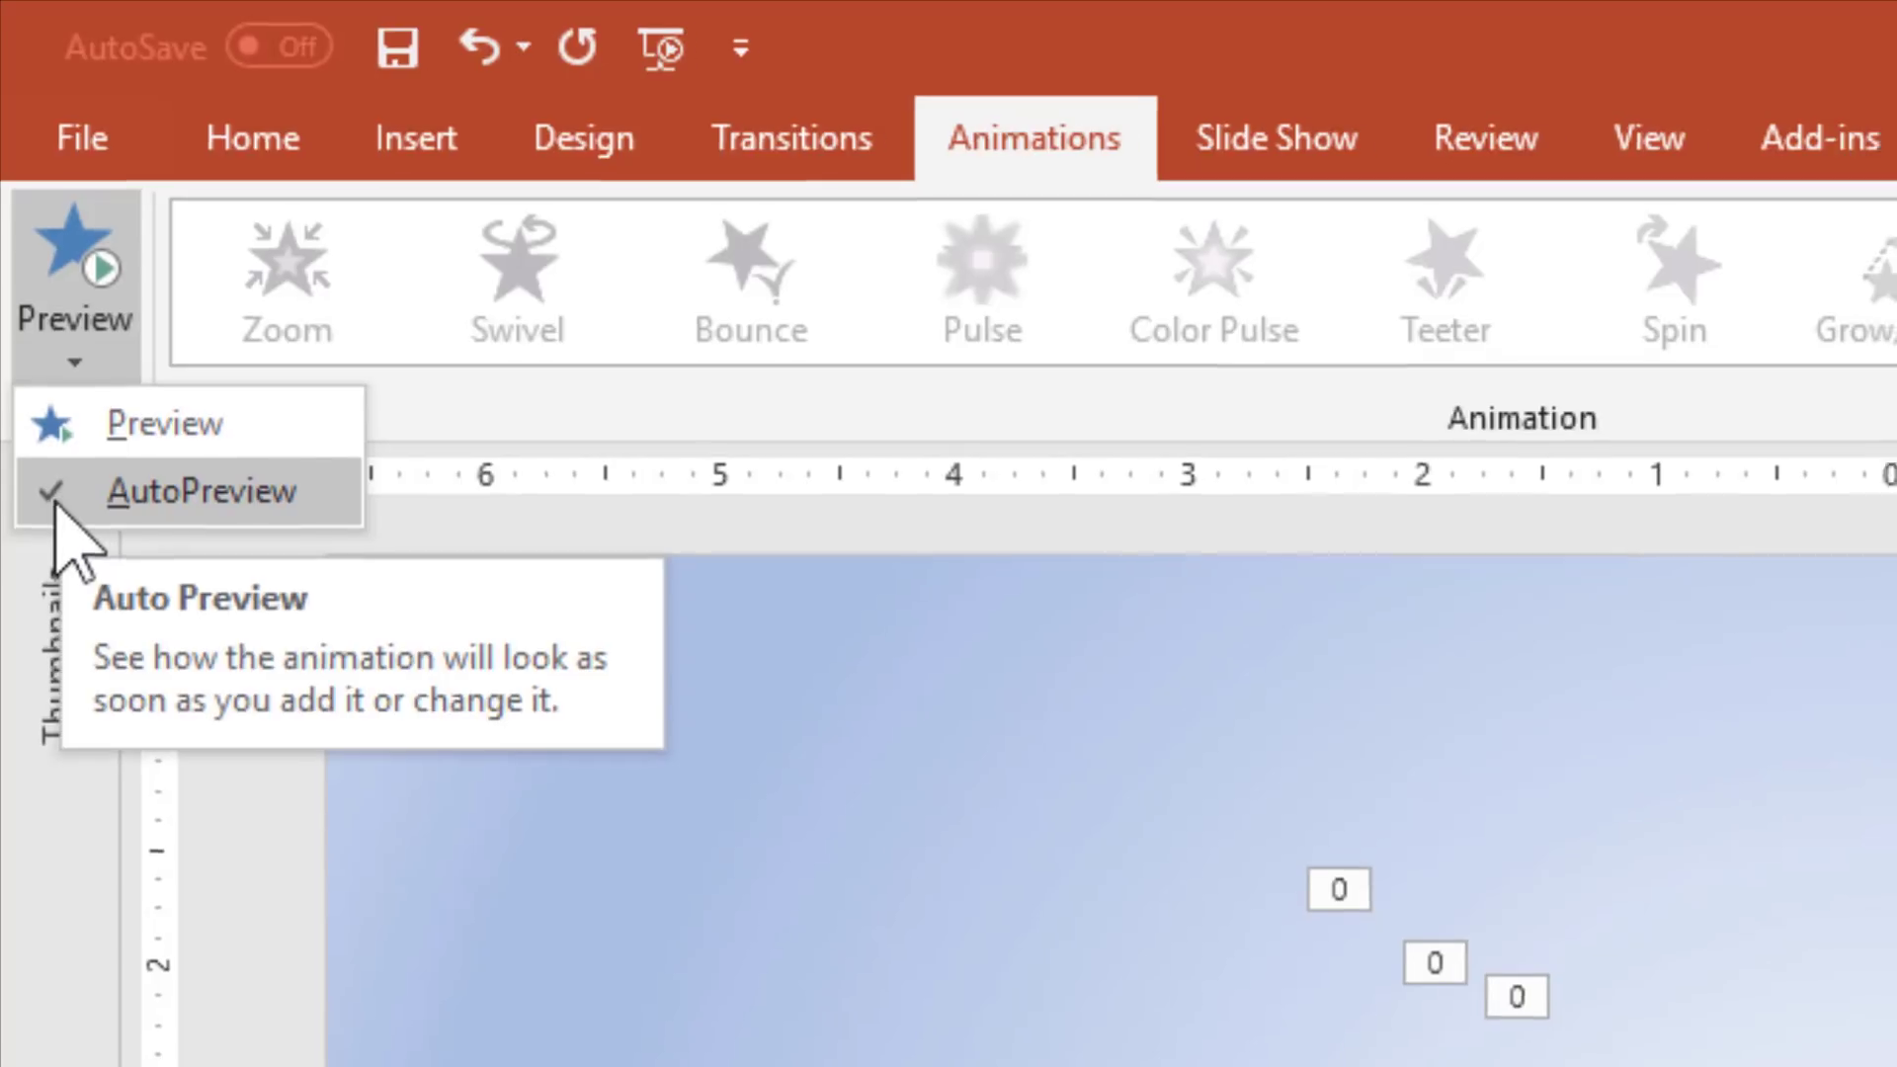
left_click(55, 494)
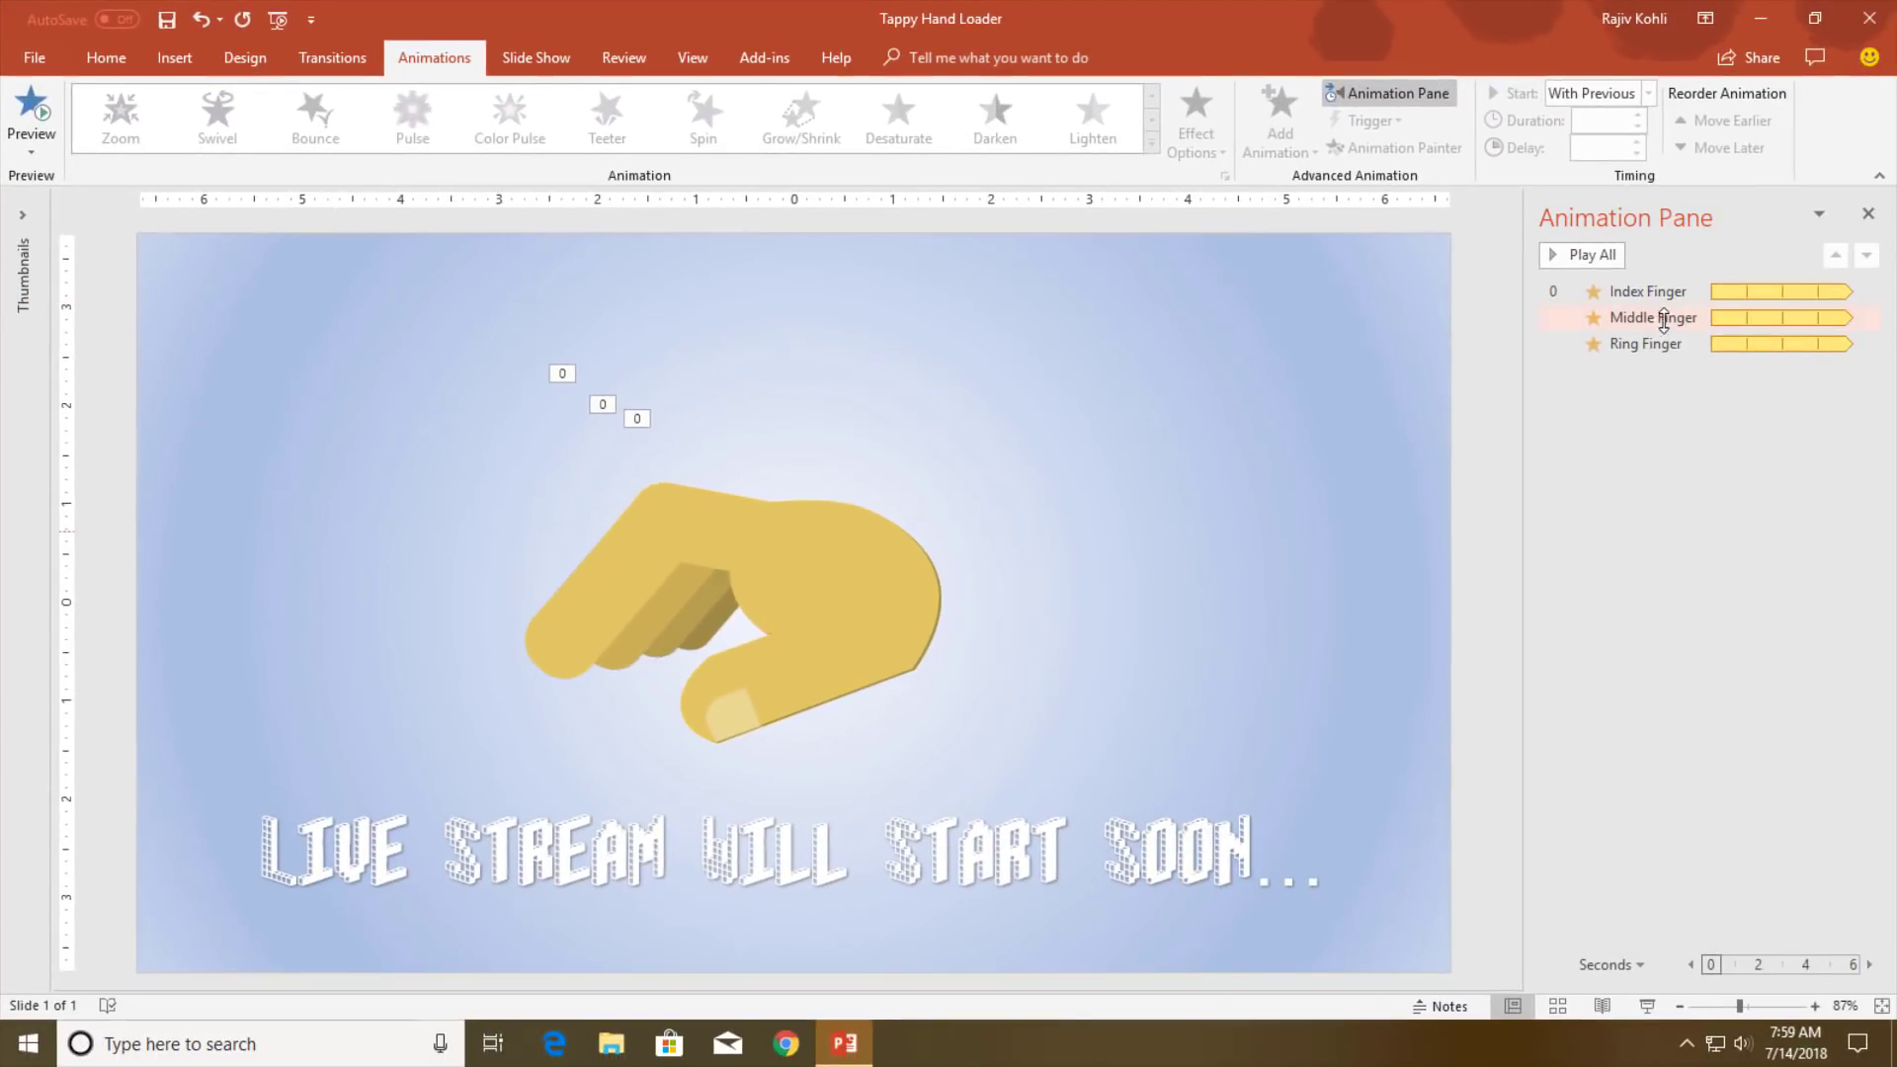
left_click(1664, 319)
left_click(1656, 346, "shift")
key("Delete")
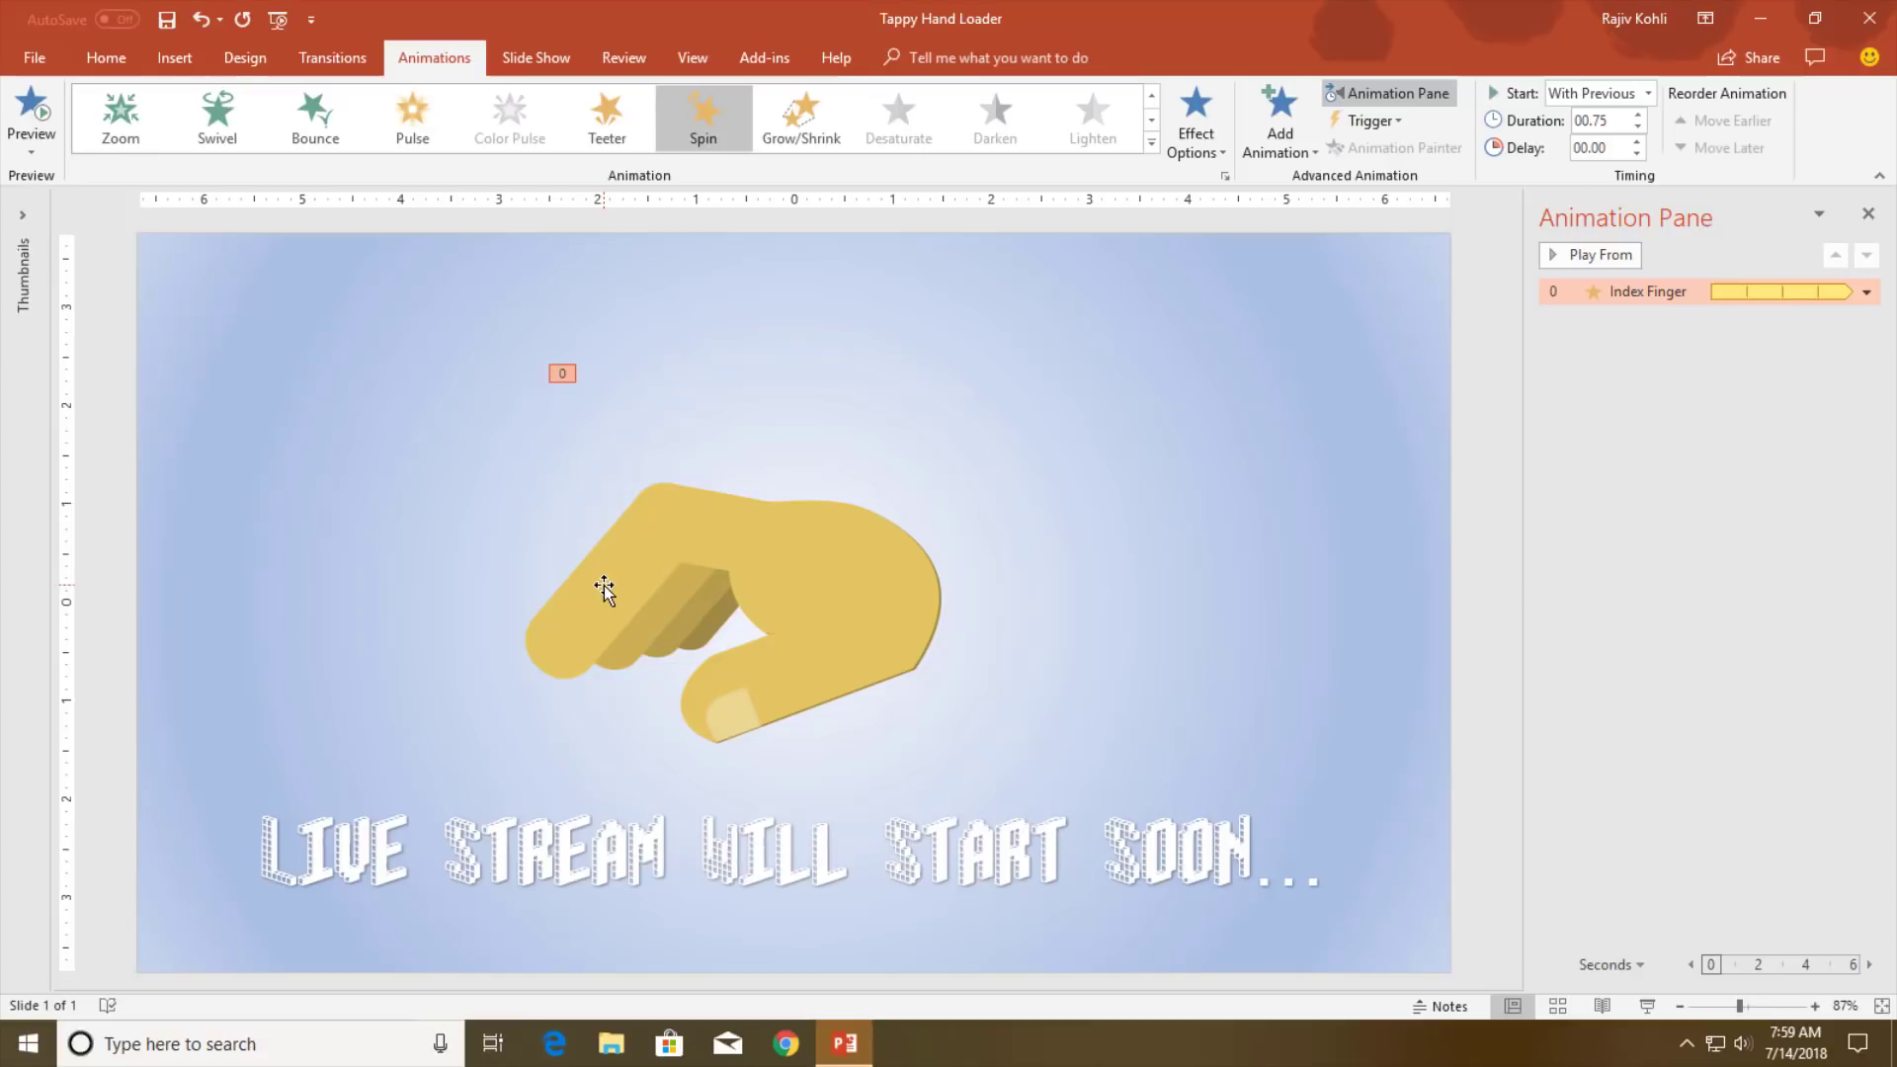
Paint the index finger's Spin onto the middle, ring and pinky fingers.
left_click(603, 585)
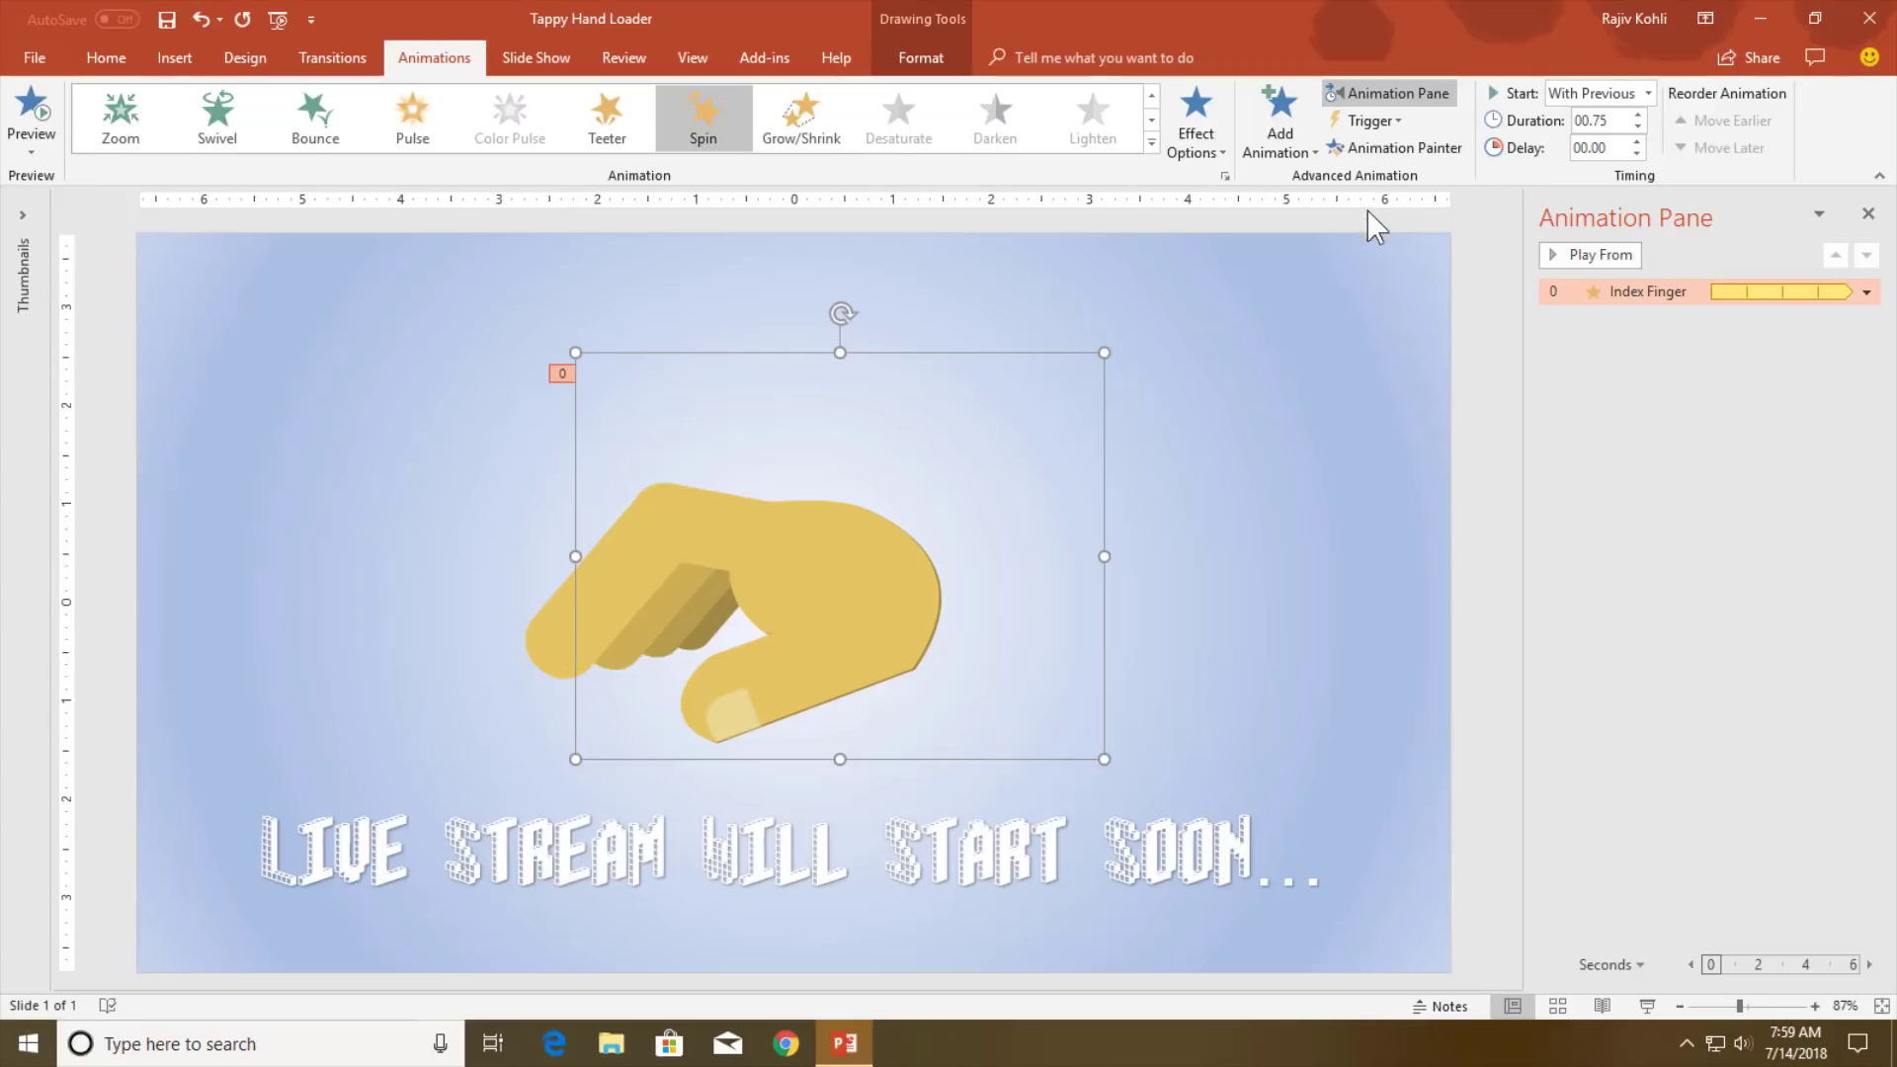
left_click(1396, 148)
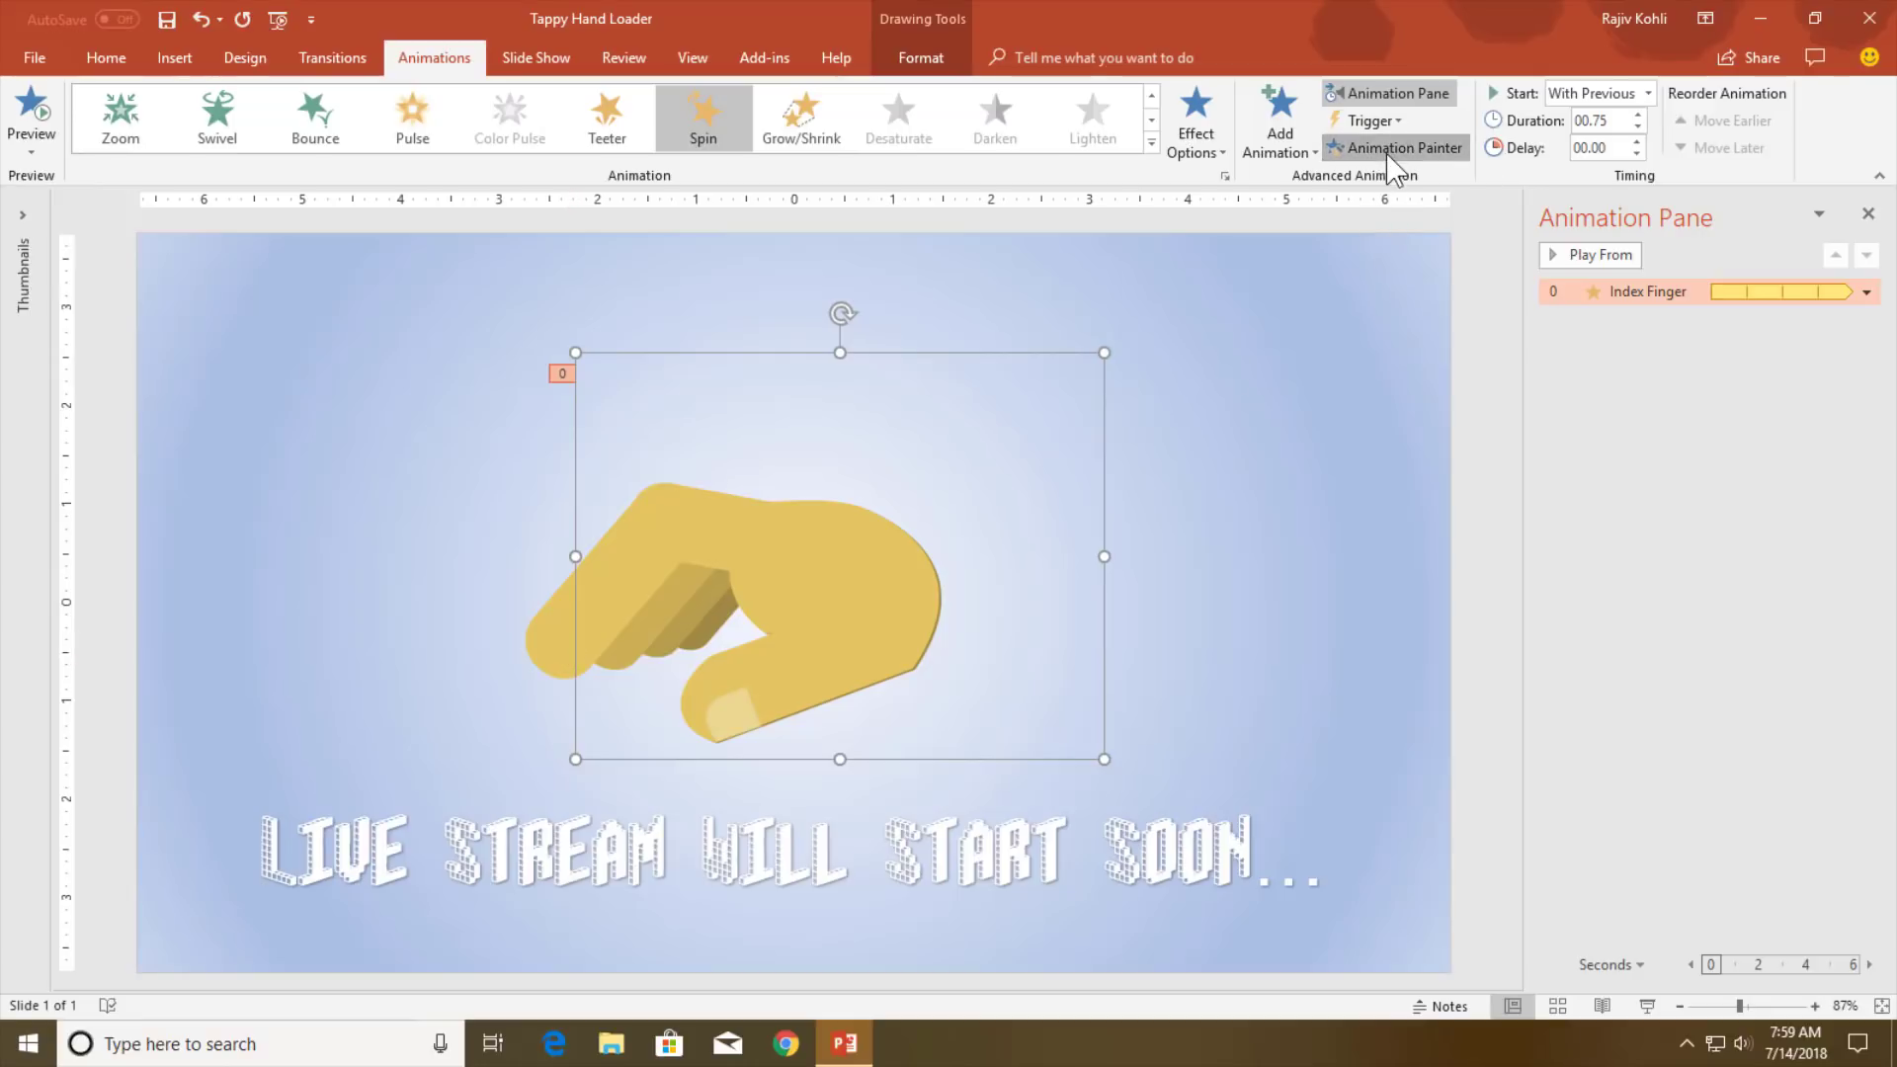
left_click(654, 619)
left_click(682, 631)
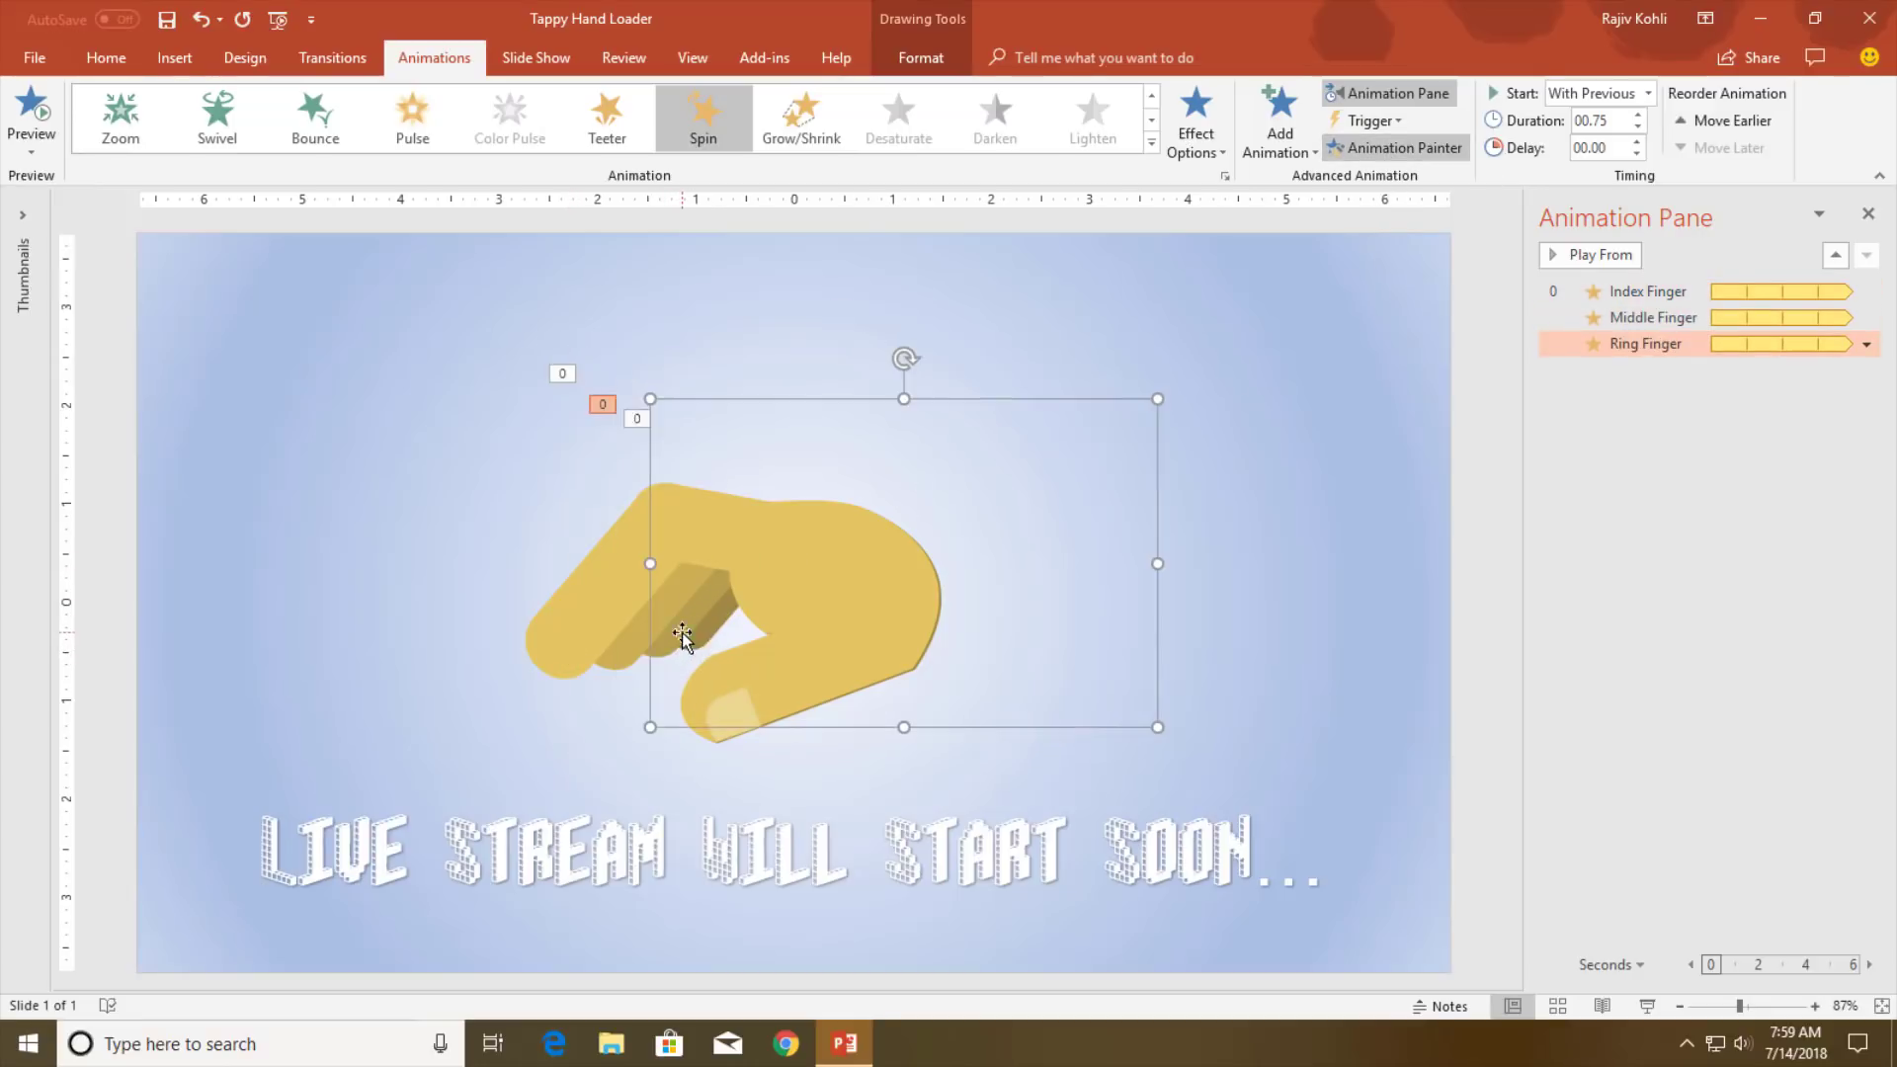
left_click(710, 637)
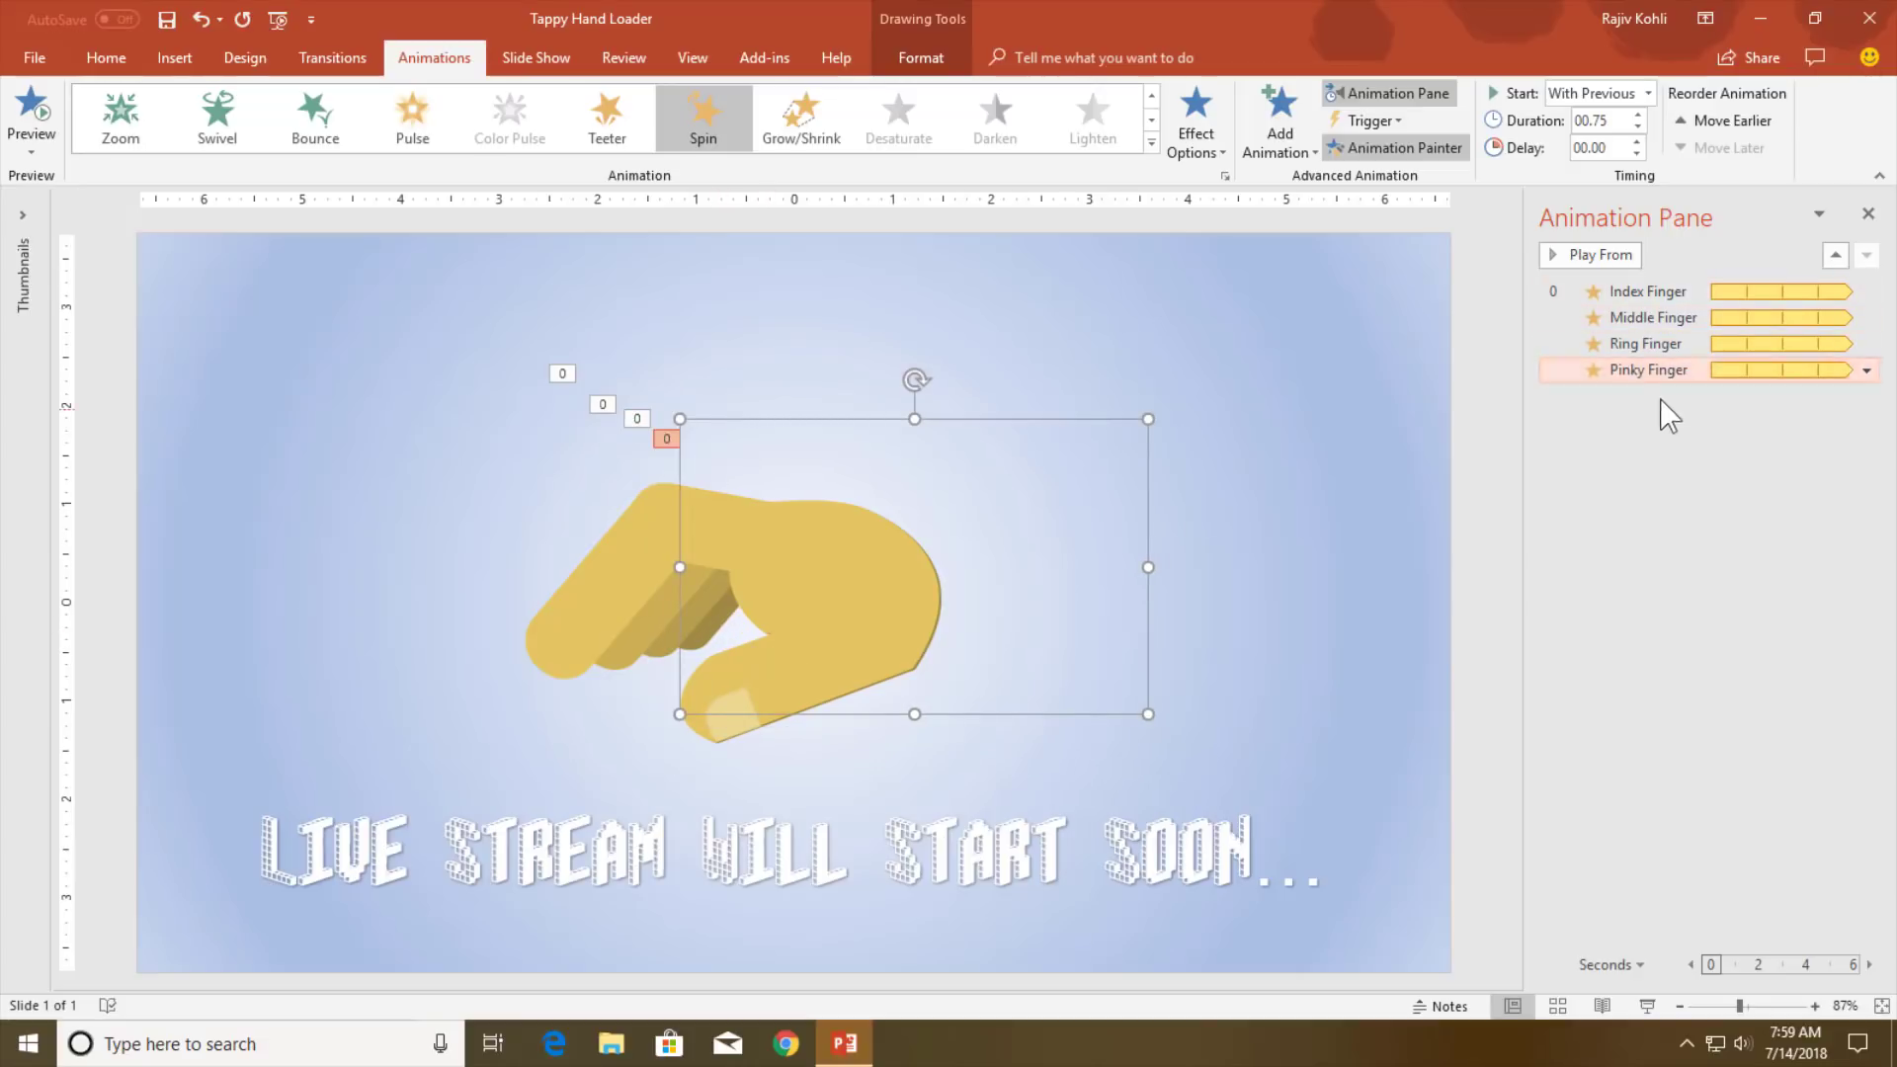
Give the Middle Finger spin a 0.25-second delay and the Ring Finger spin 0.5 seconds.
key("Escape")
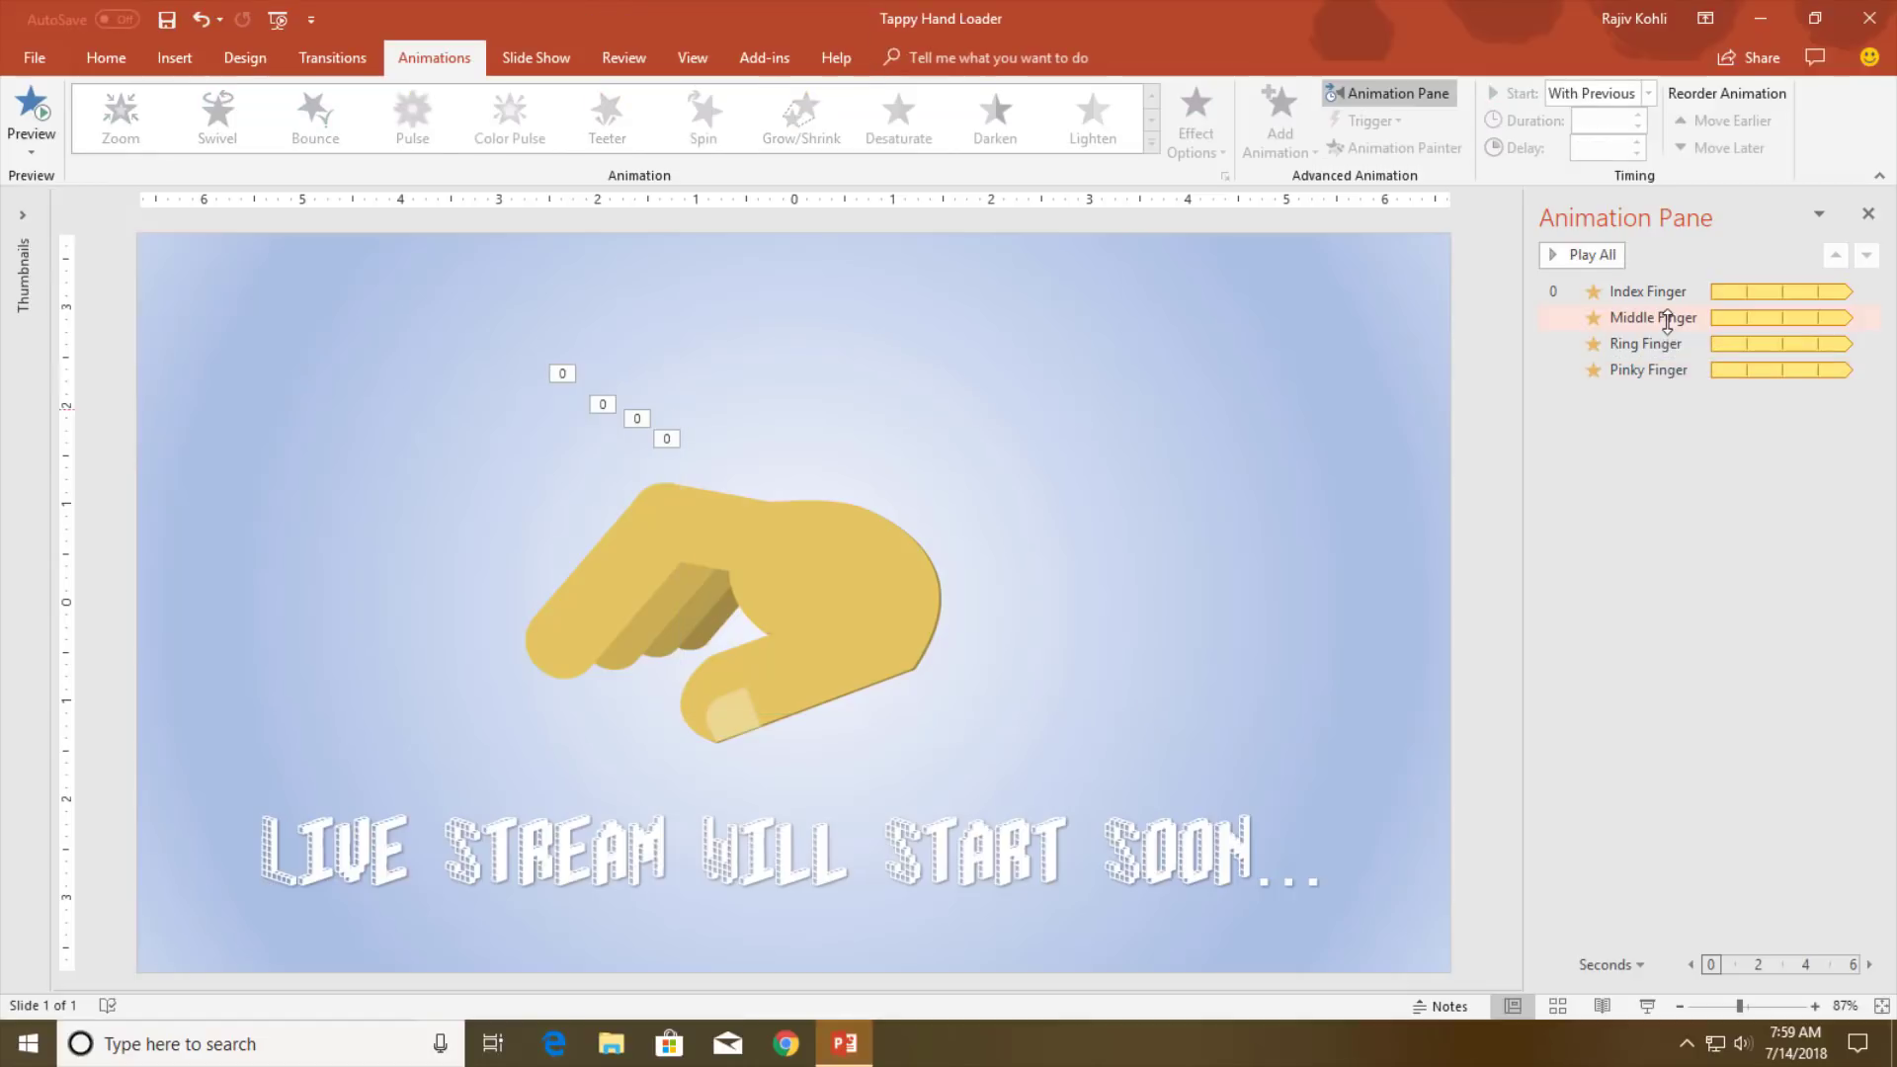
left_click(1657, 319)
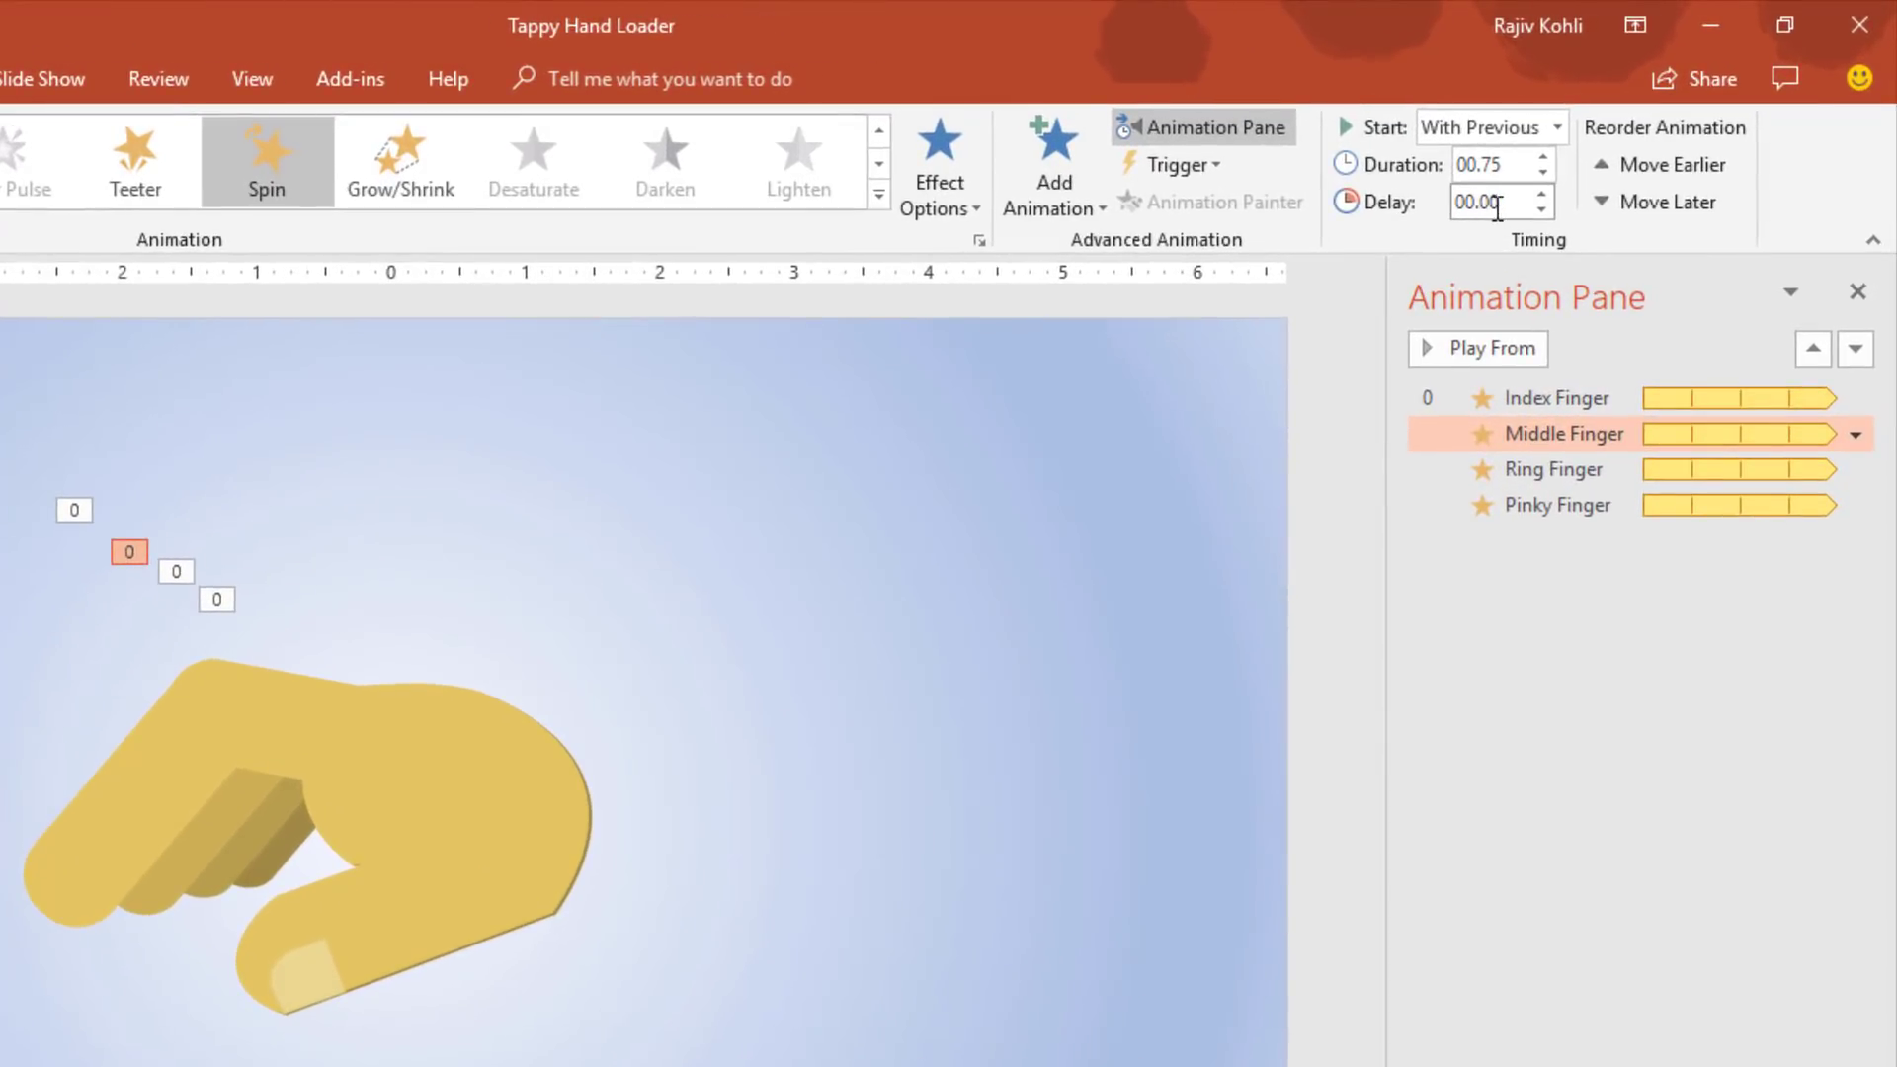
double_click(1604, 151)
type(".25")
key("Return")
left_click(1467, 470)
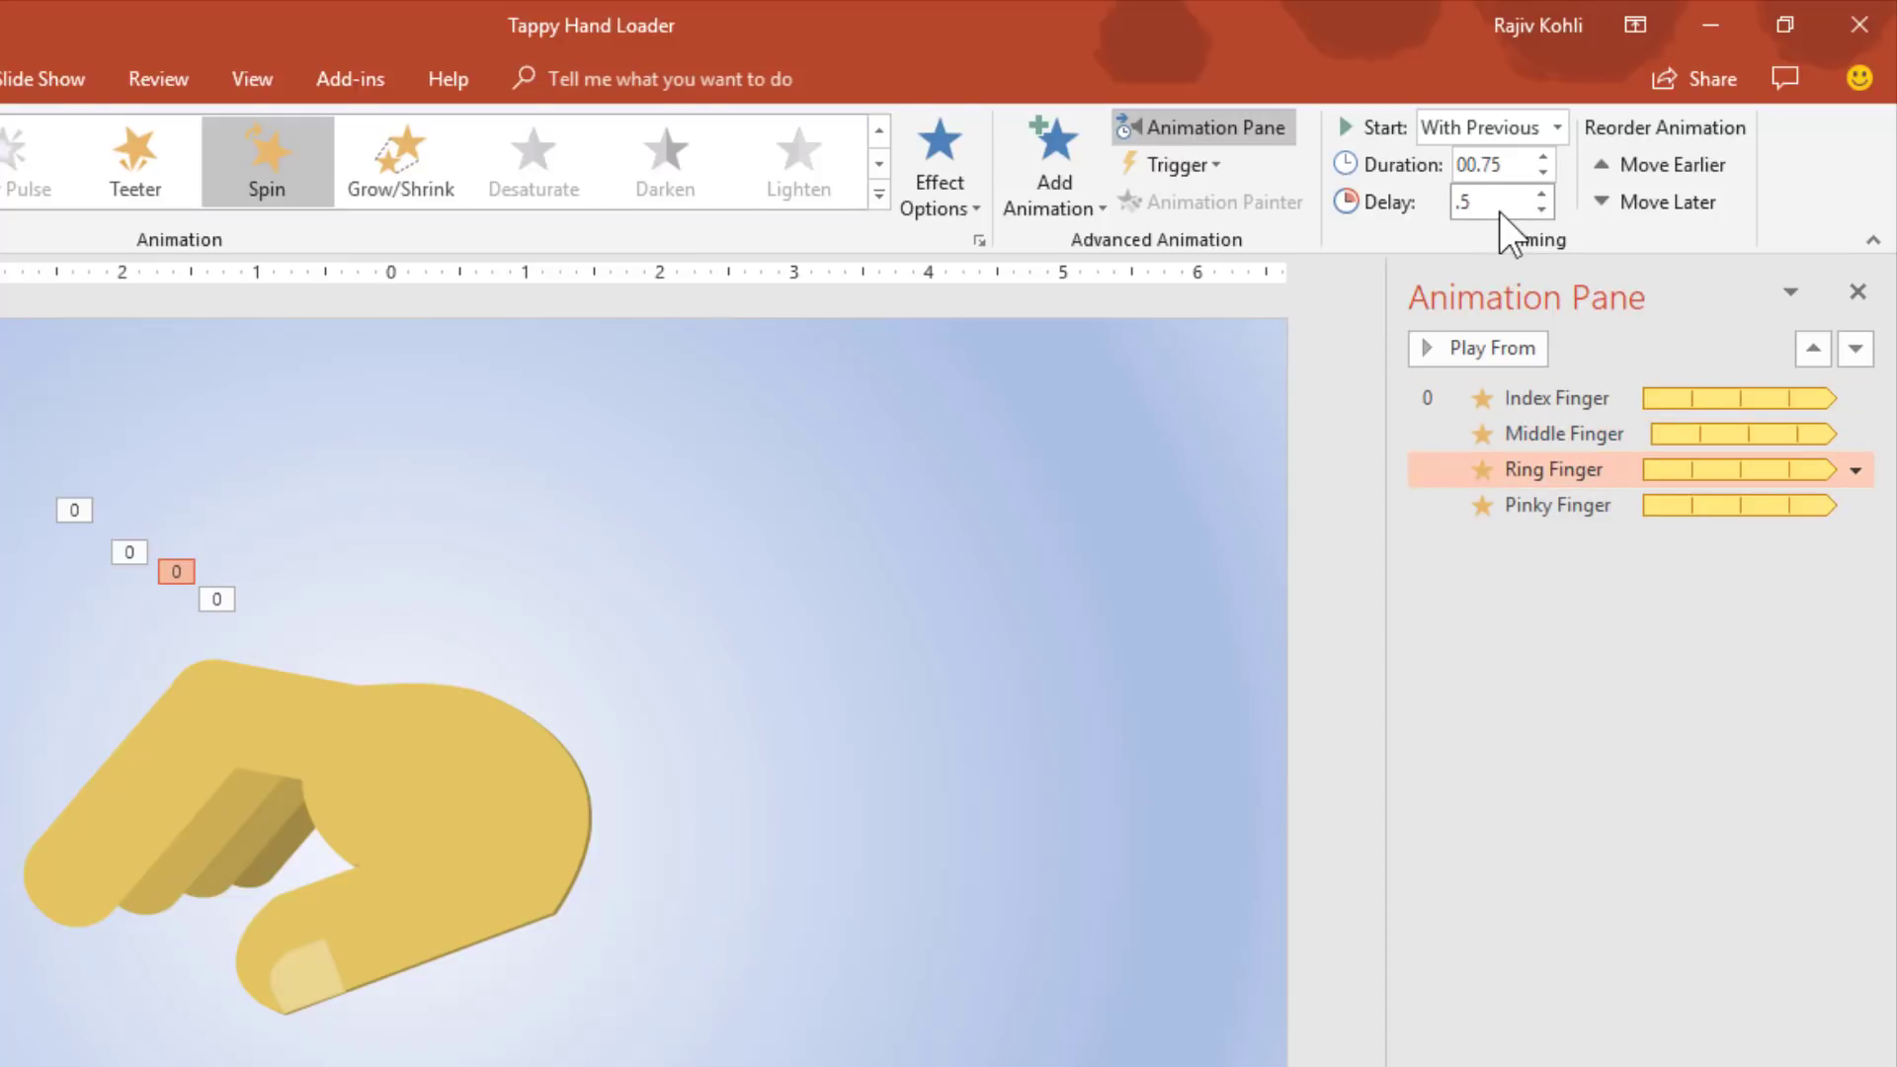
key("Return")
left_click(1527, 518)
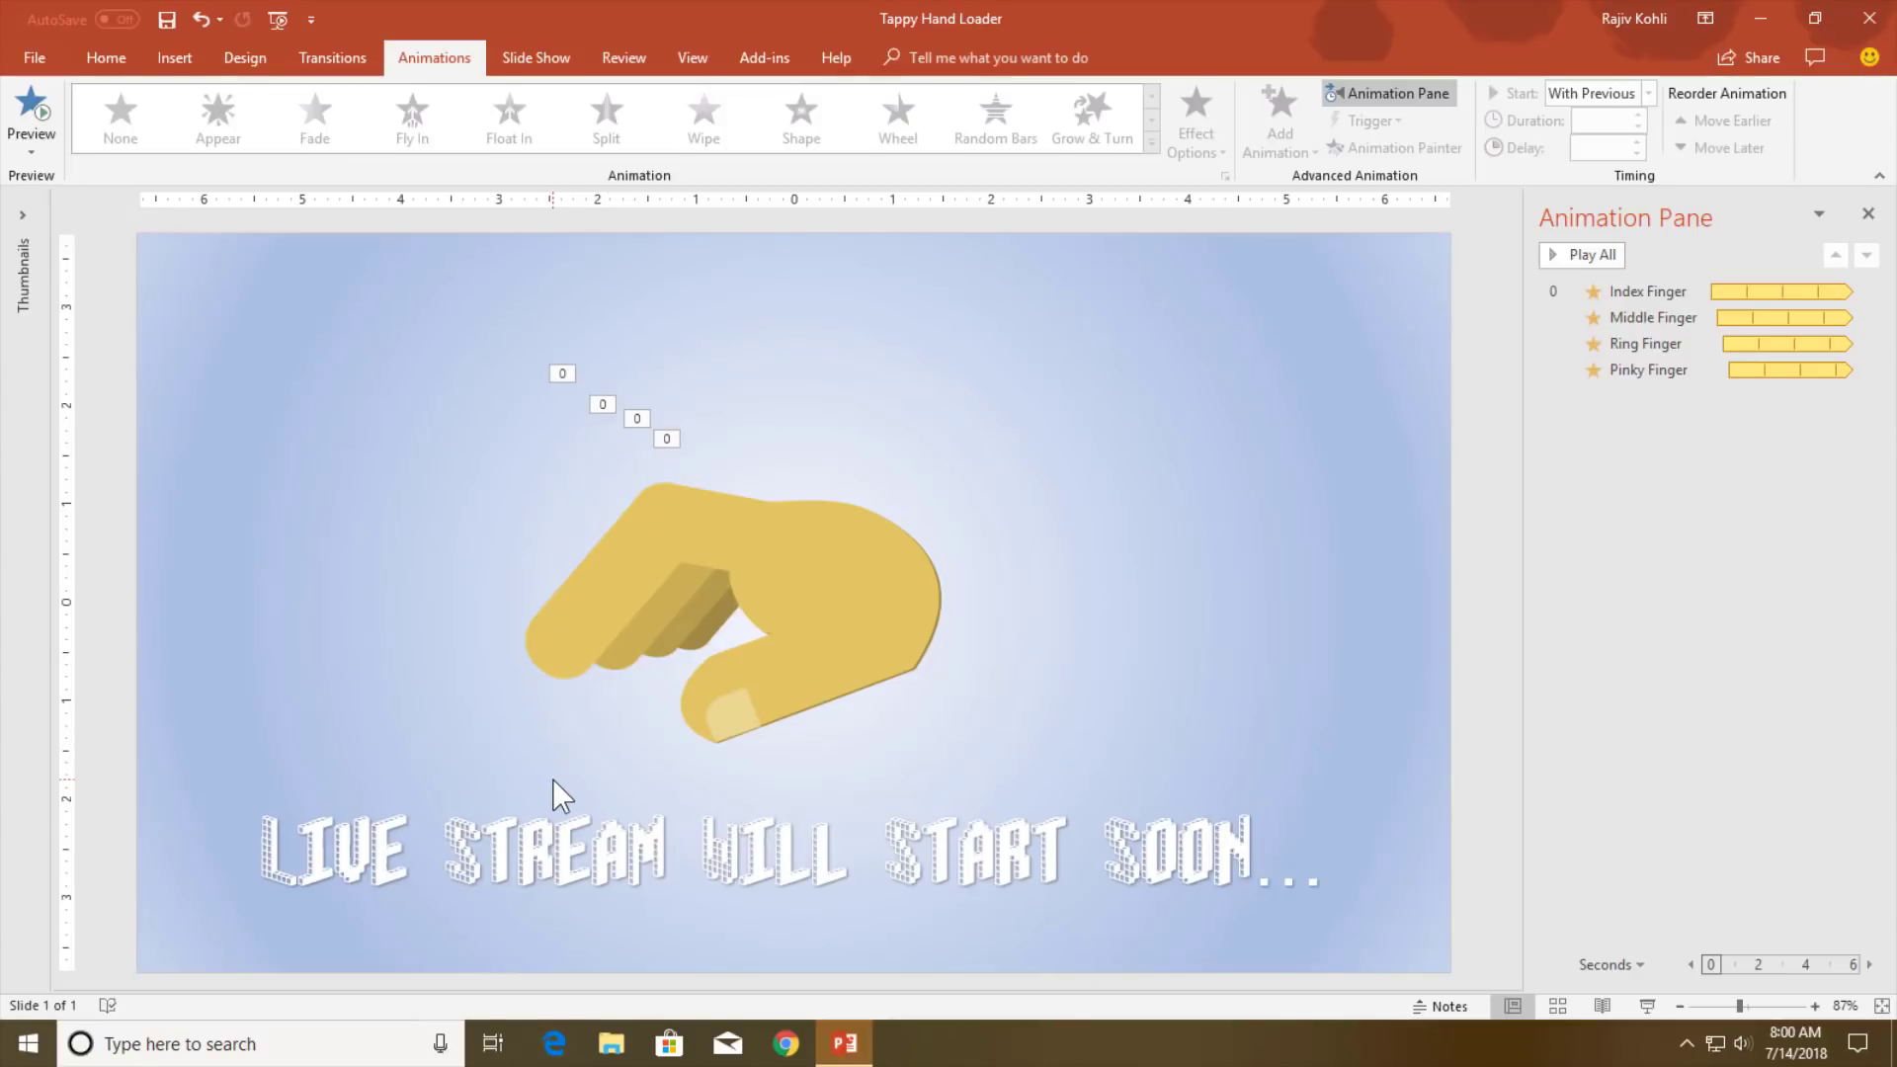
Add a Wave emphasis to the LIVE STREAM text, starting With Previous with 0 delay.
left_click(587, 833)
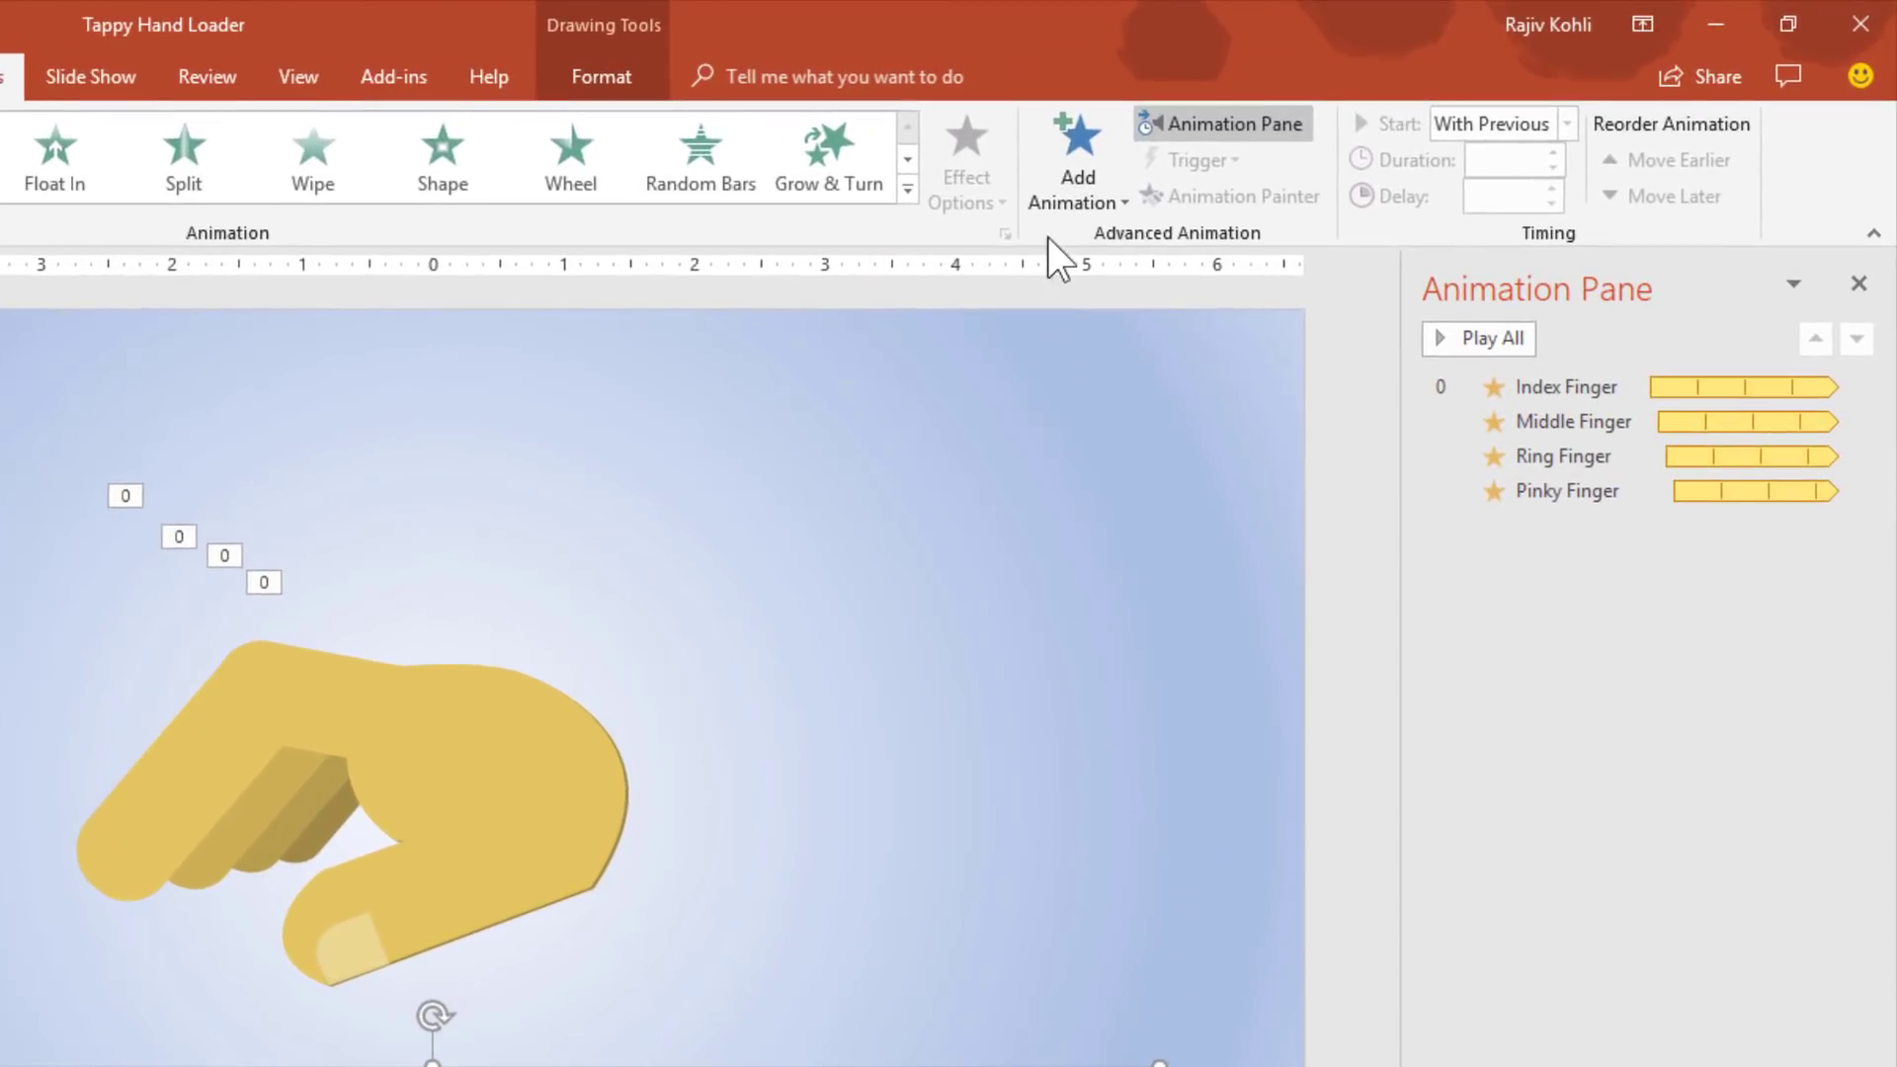
left_click(1052, 200)
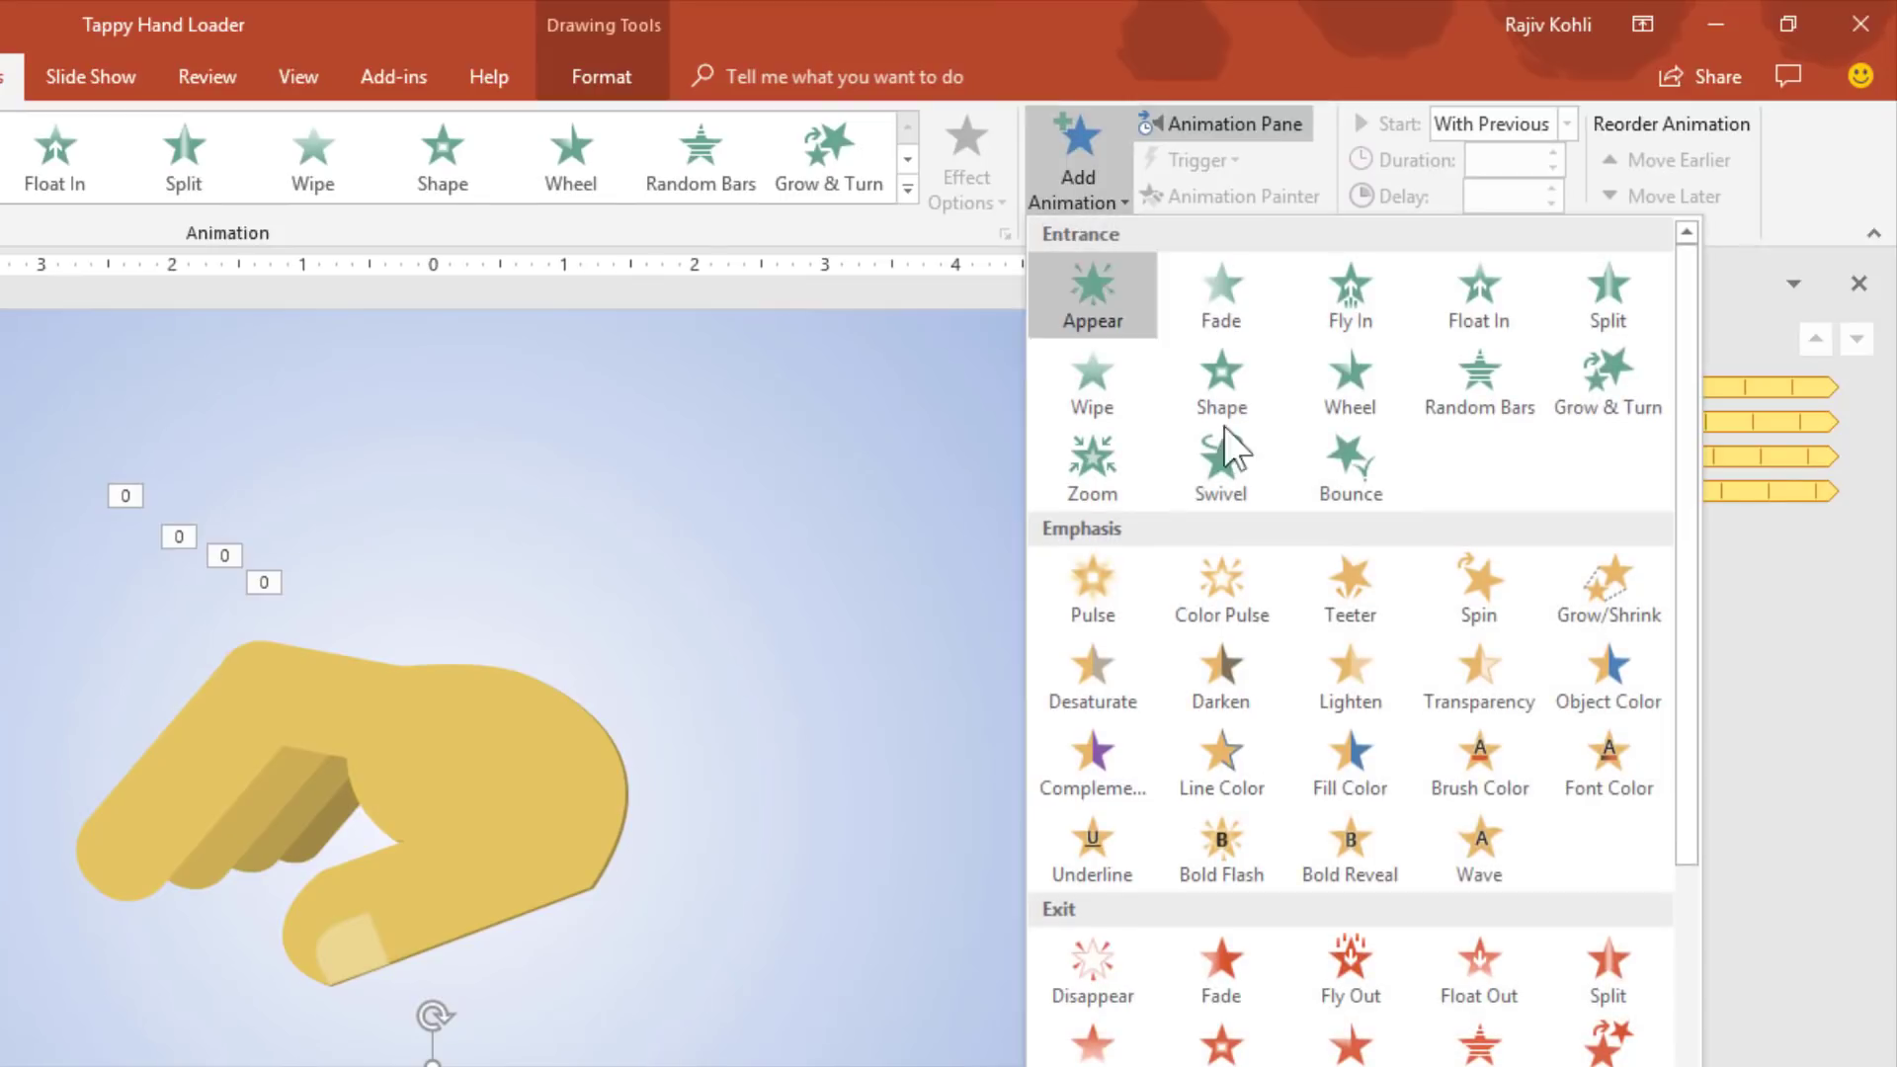
left_click(1460, 862)
left_click(1509, 148)
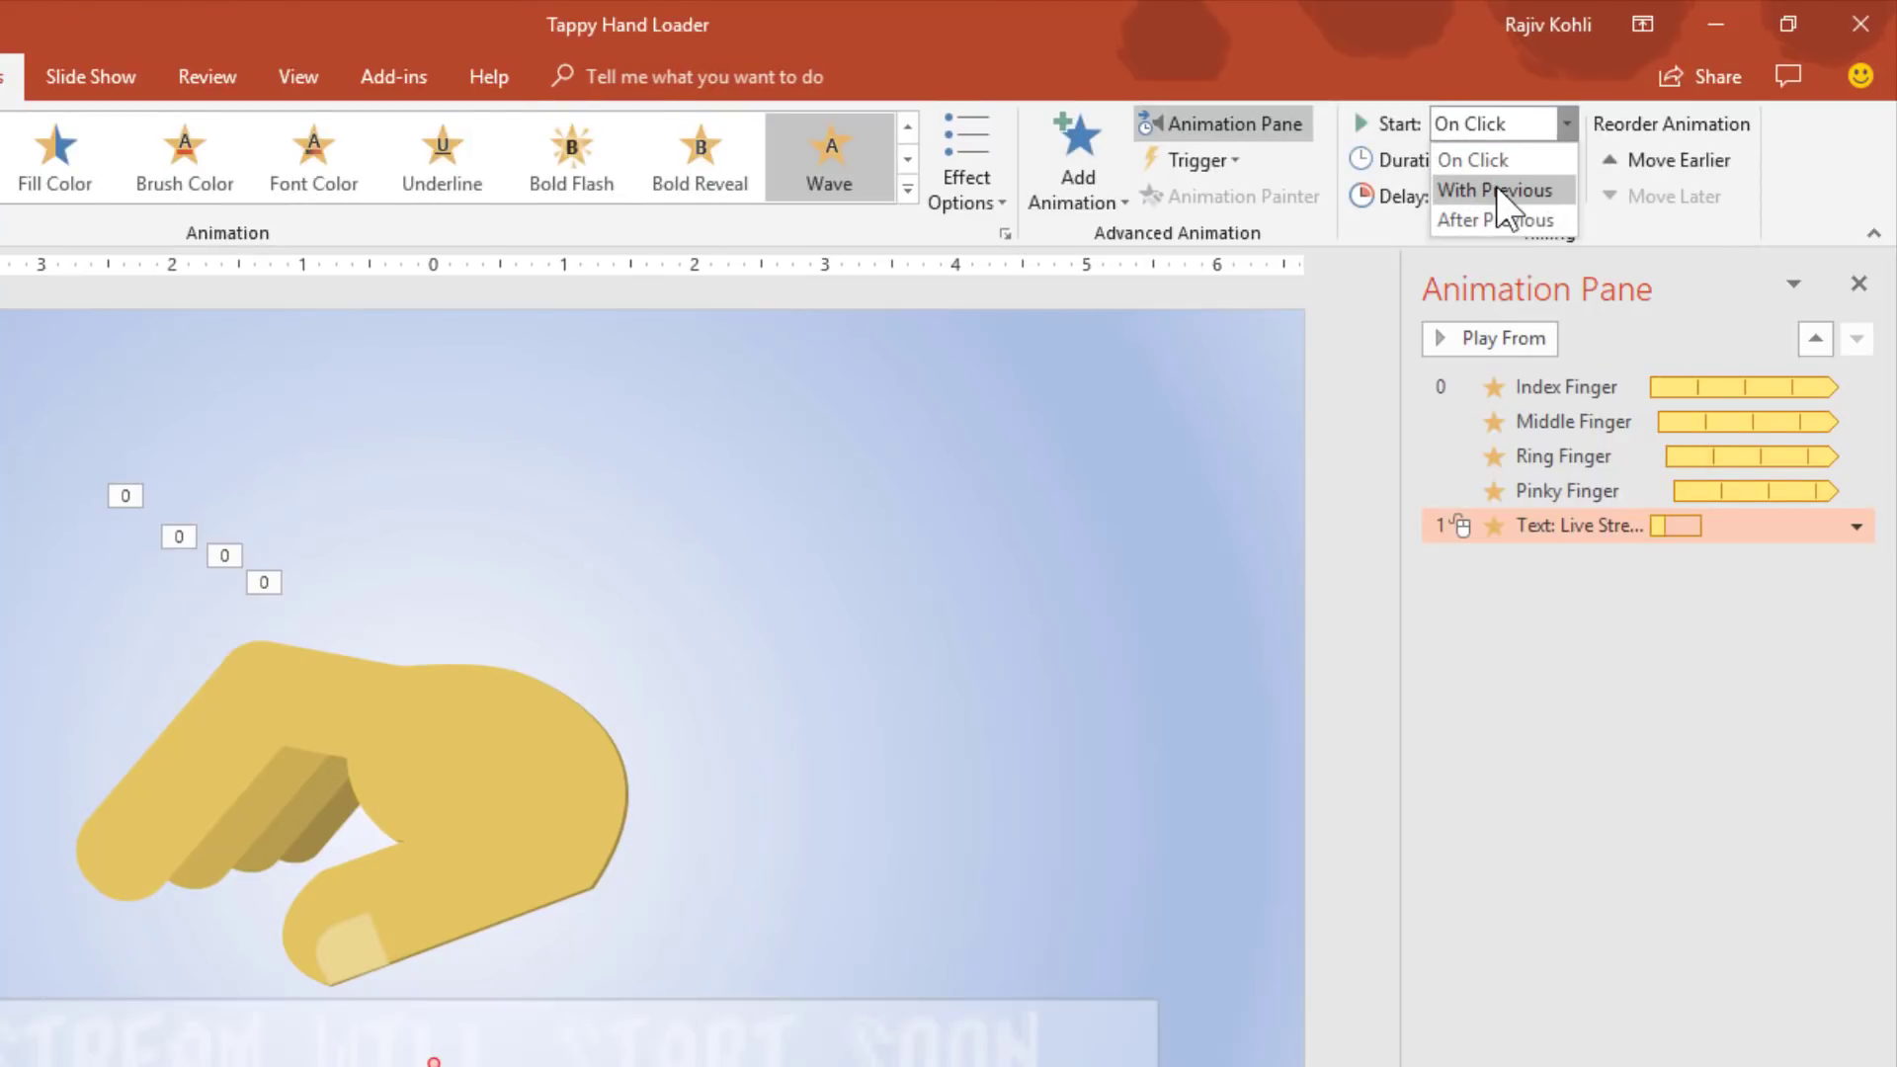
left_click(1501, 186)
left_click(1552, 187)
left_click(1552, 187)
left_click(1552, 188)
left_click_drag(1521, 197, 1392, 210)
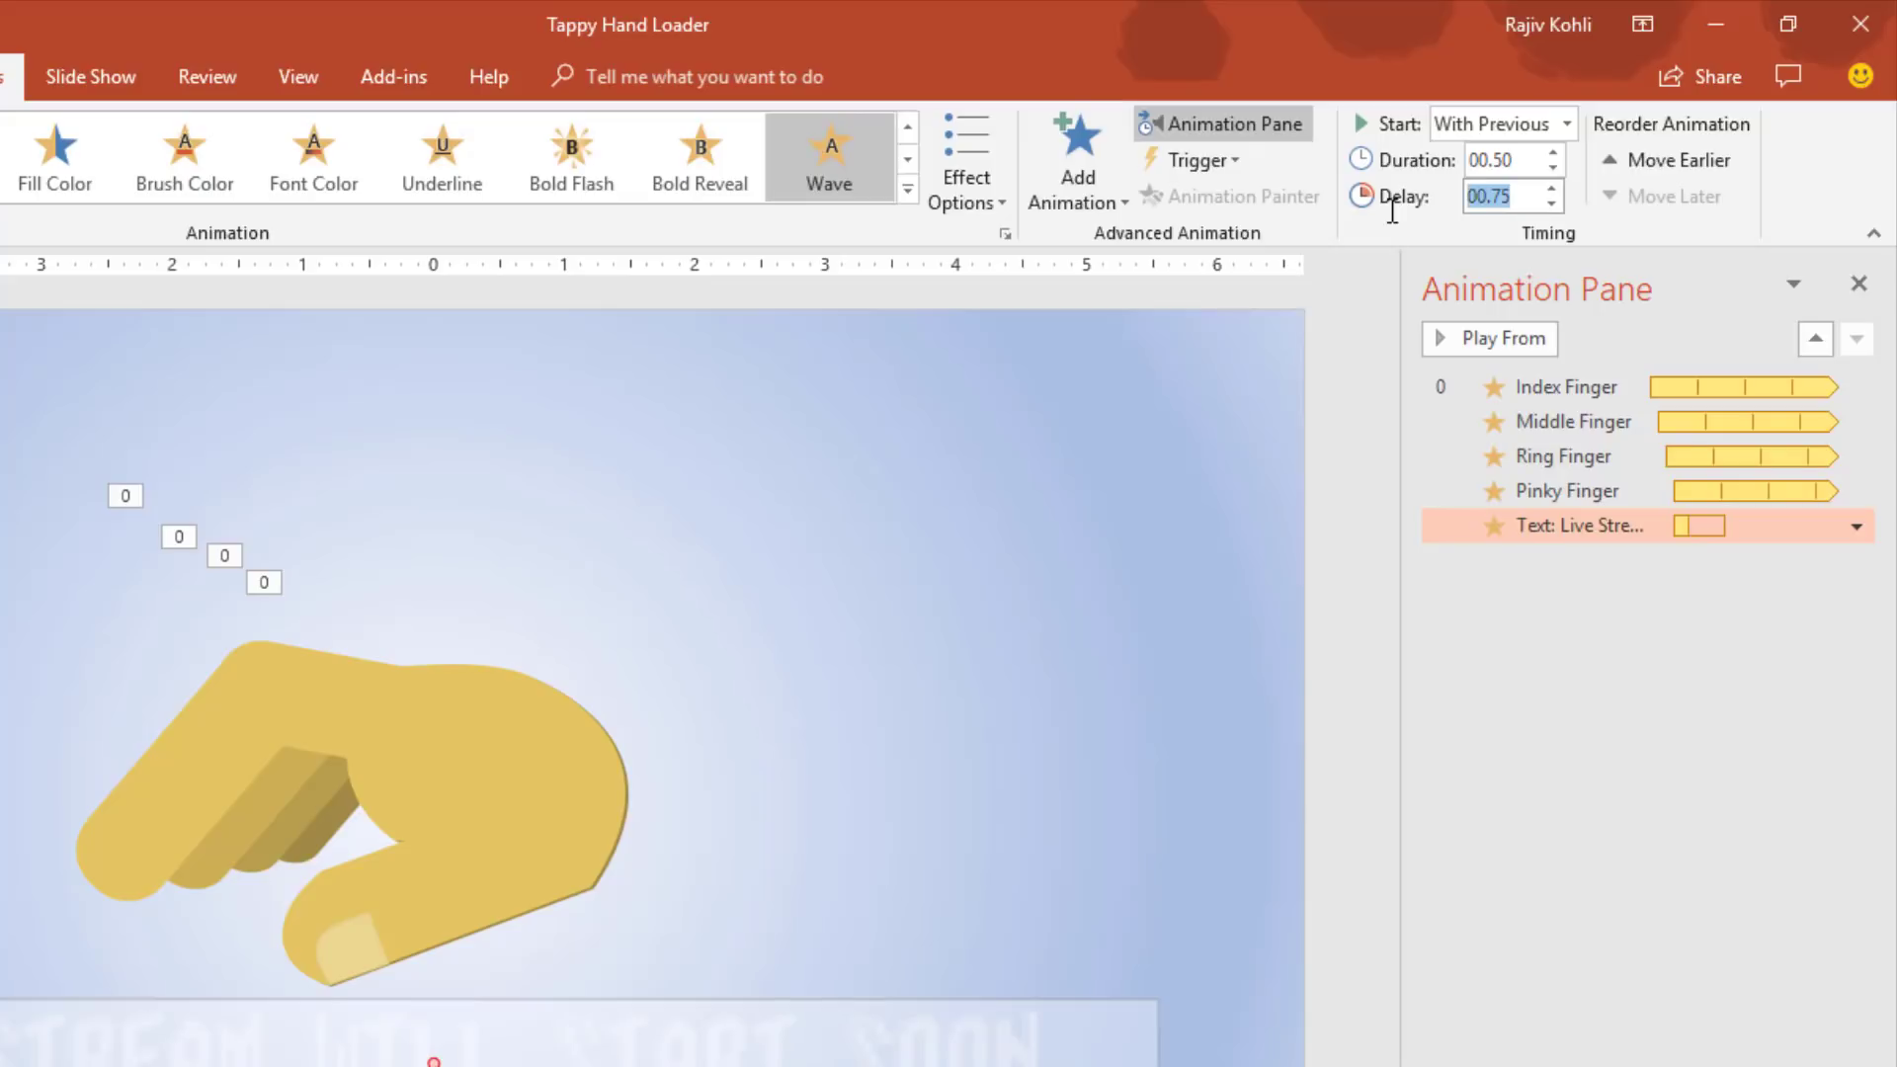
type("0")
key("Return")
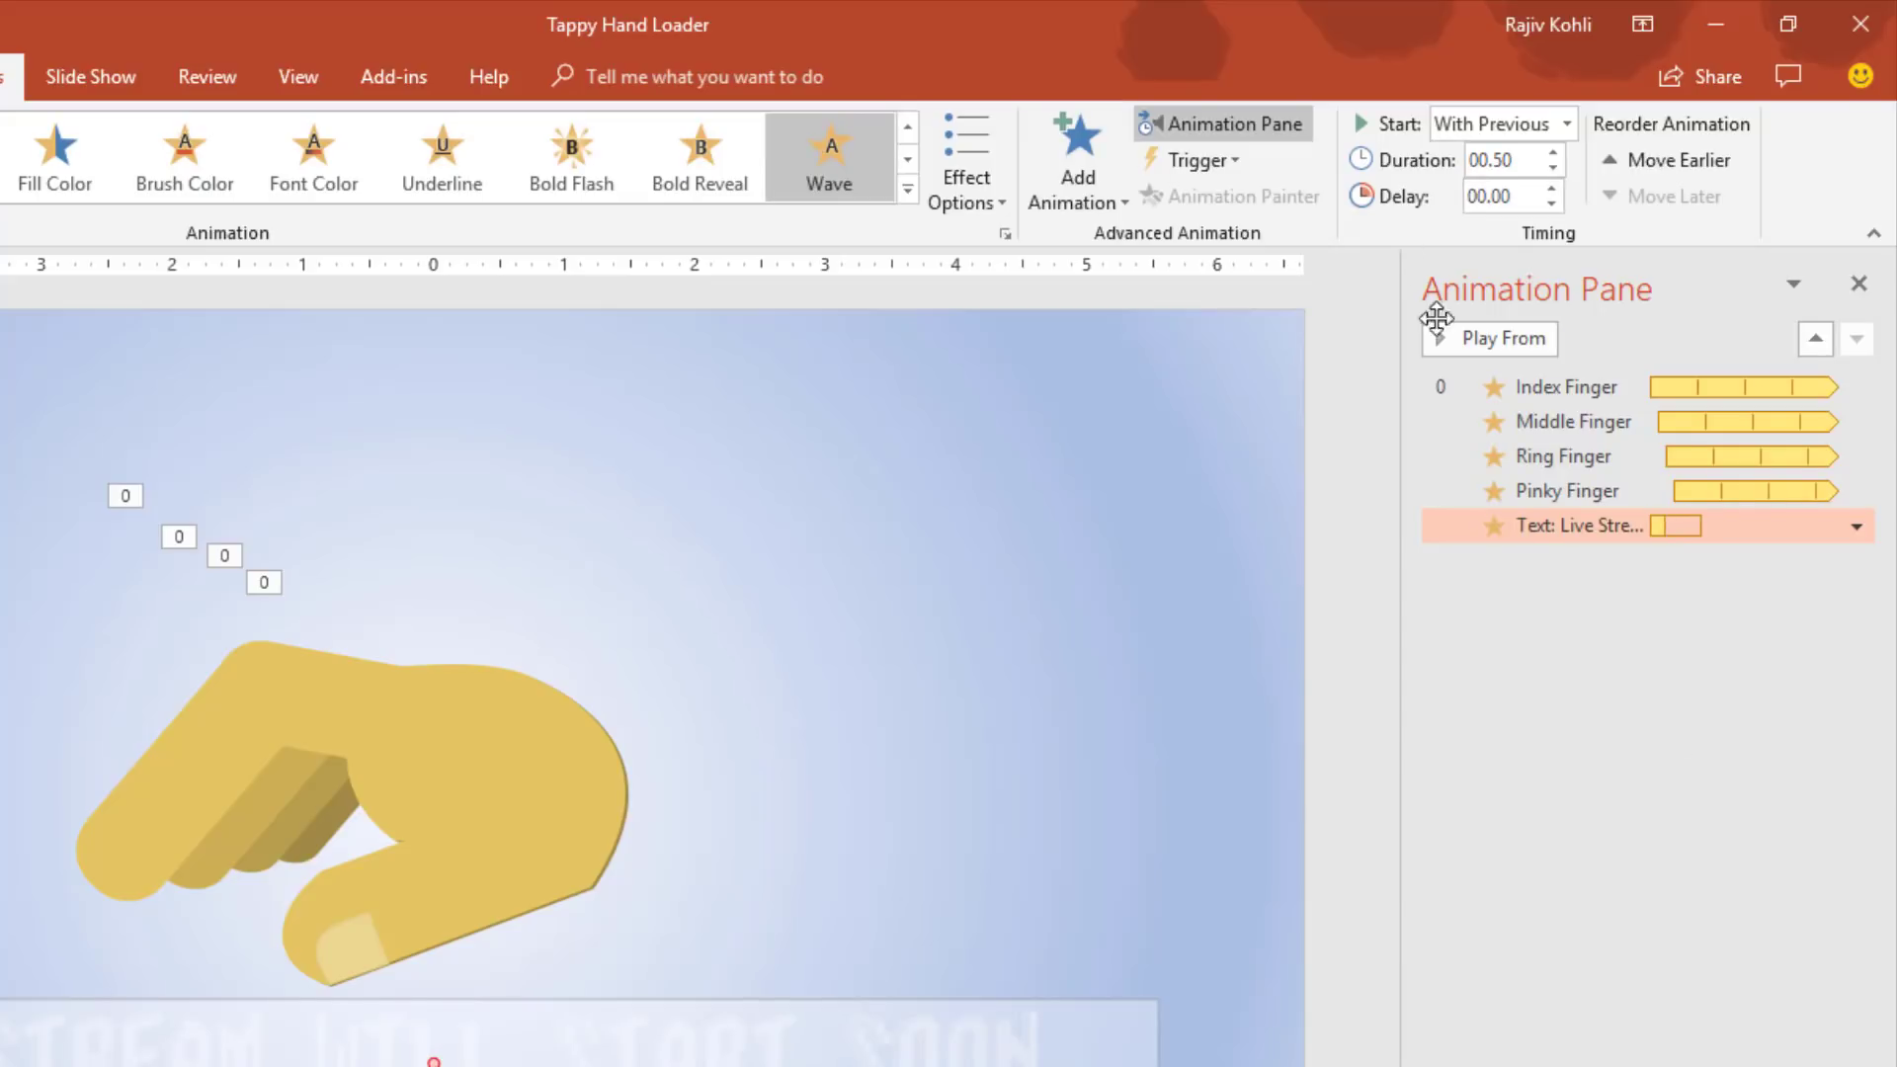
Set the Wave to a 5% letter delay, repeating until the end of the slide.
double_click(1557, 526)
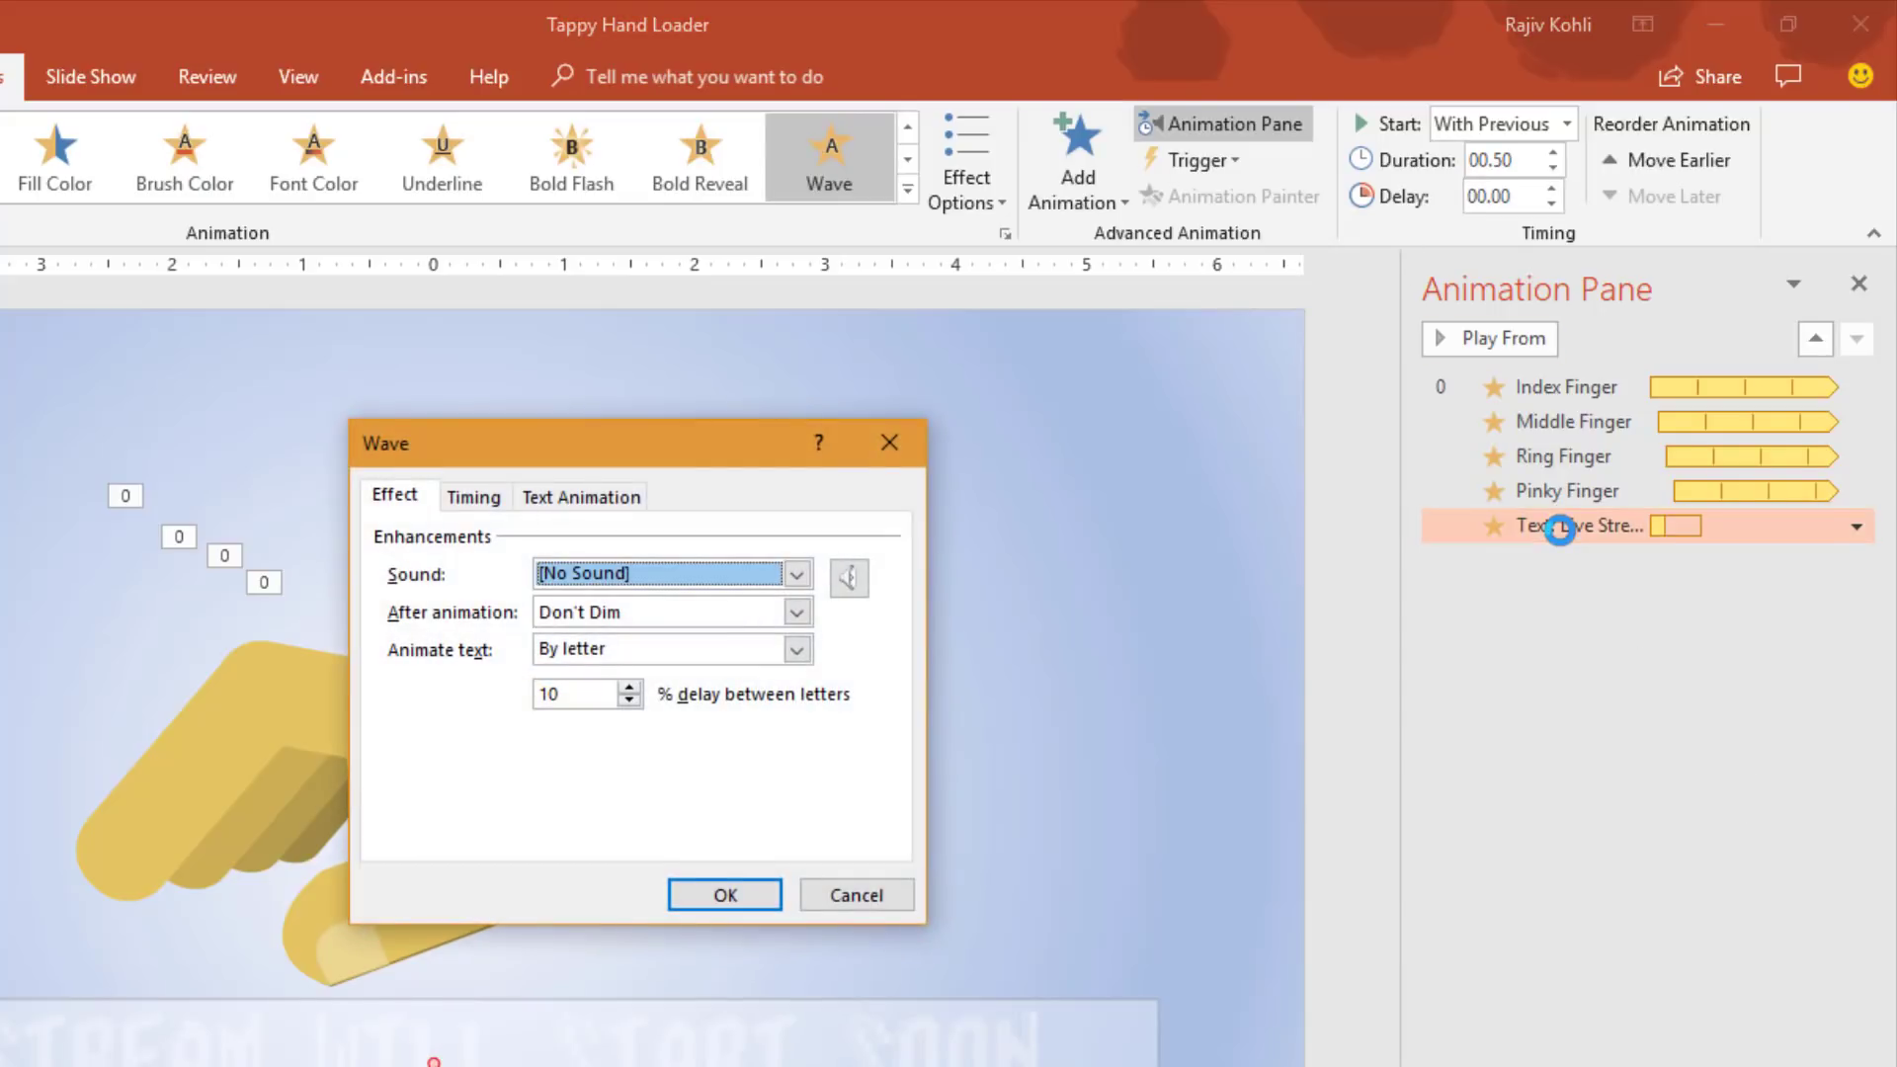
left_click_drag(593, 693, 364, 692)
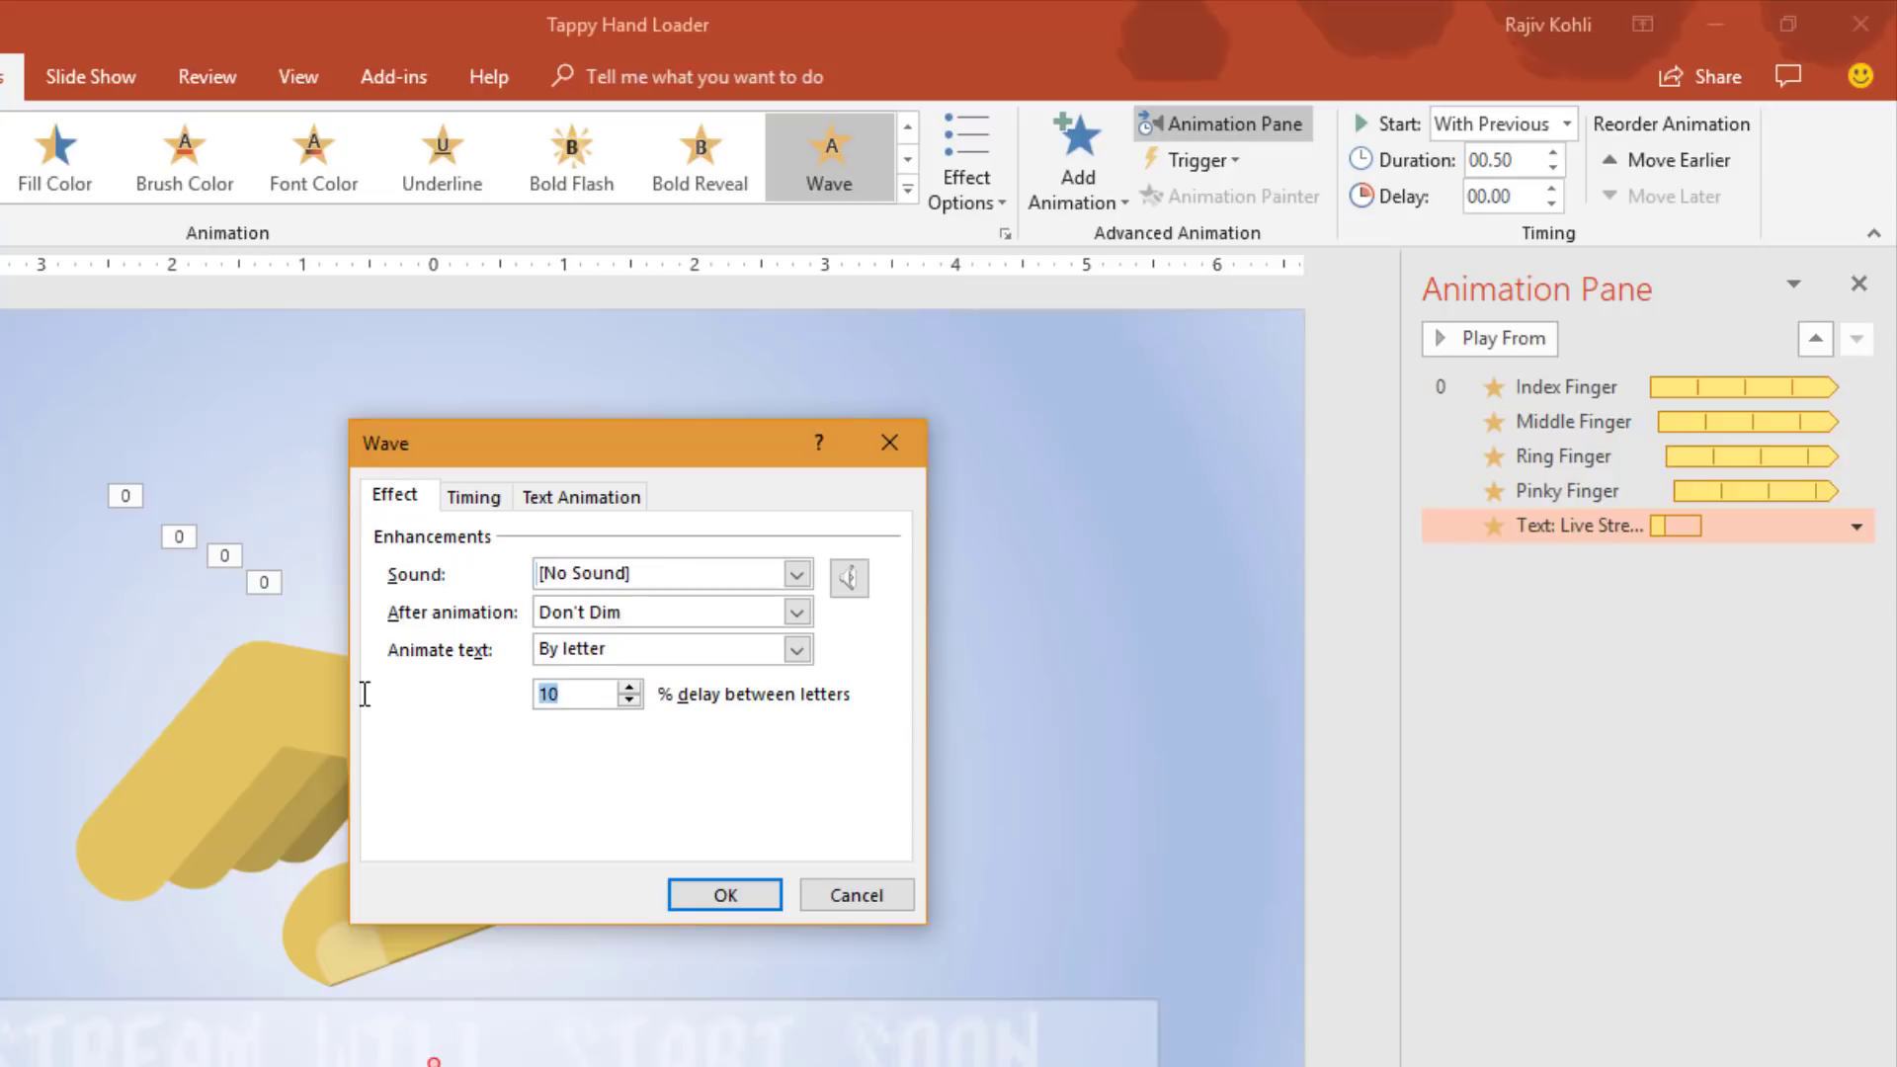
type("5")
left_click(477, 499)
left_click(716, 654)
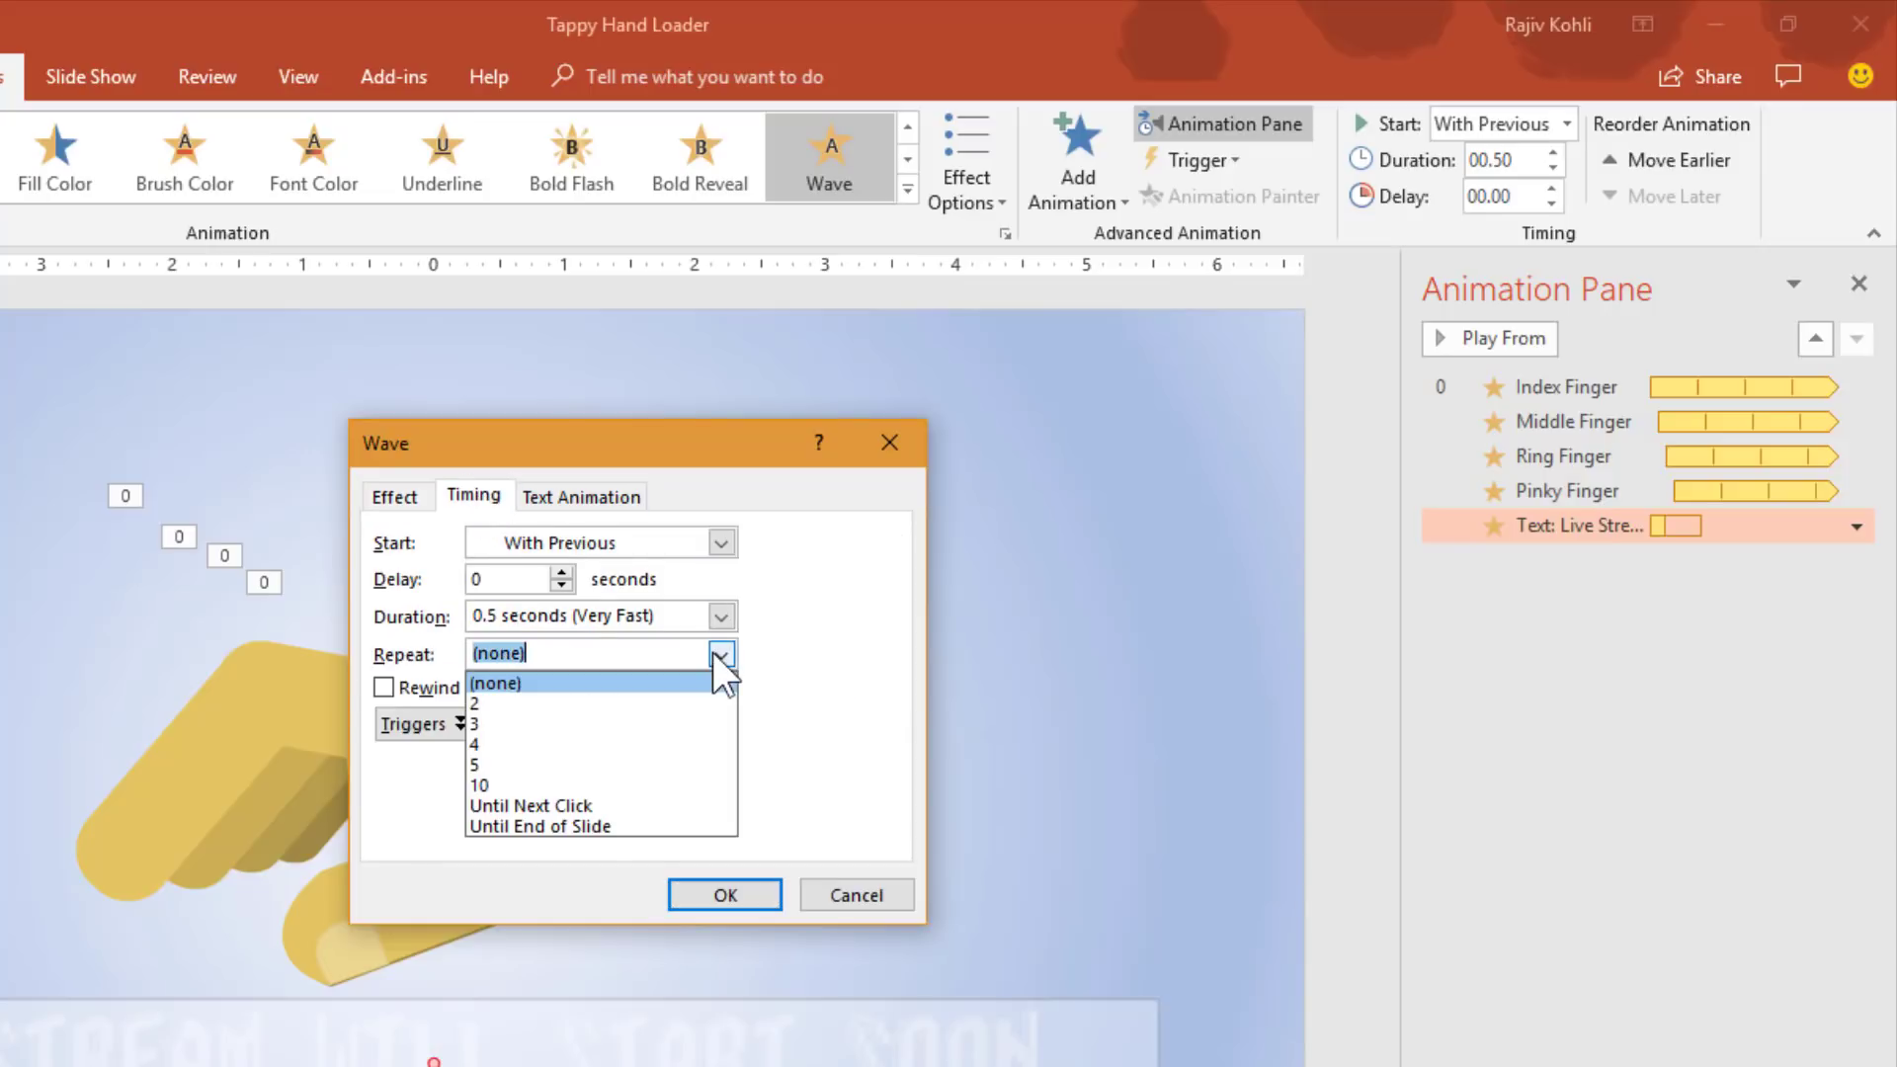
left_click(593, 808)
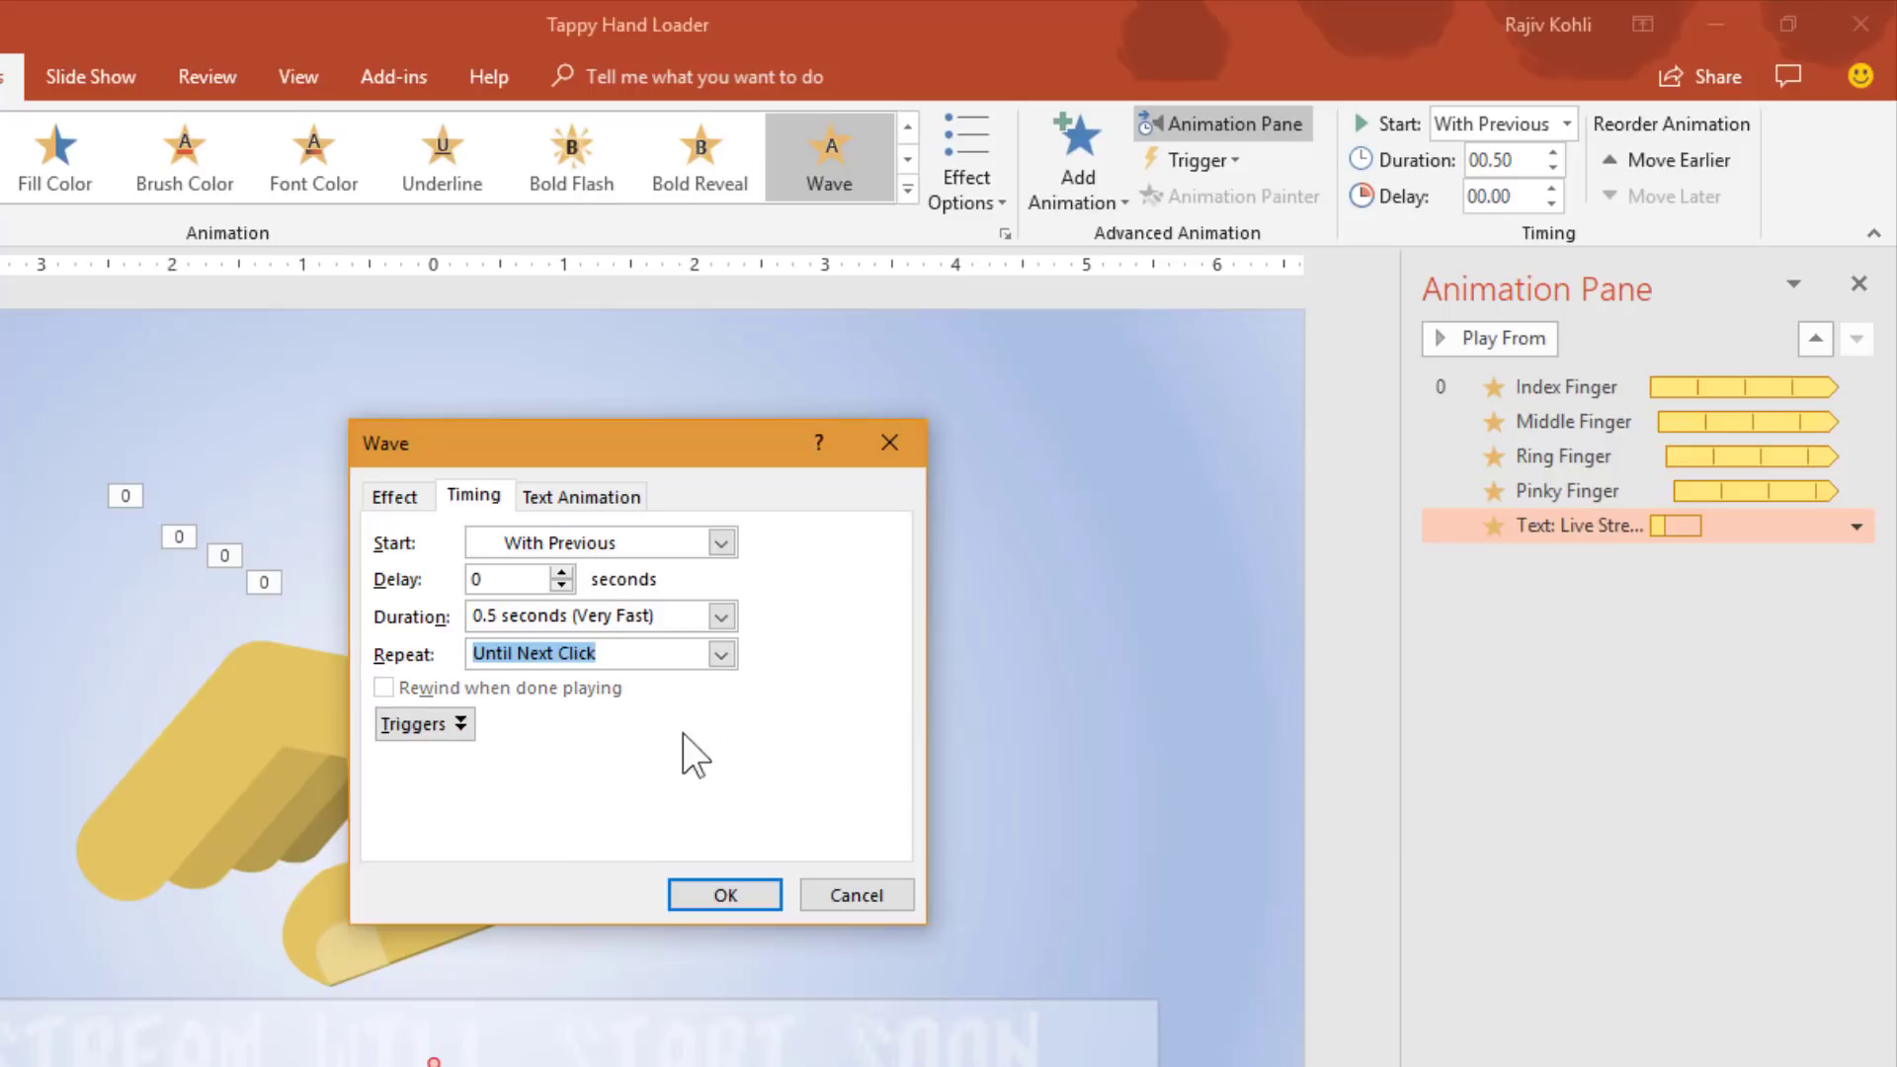
left_click(722, 654)
left_click(619, 828)
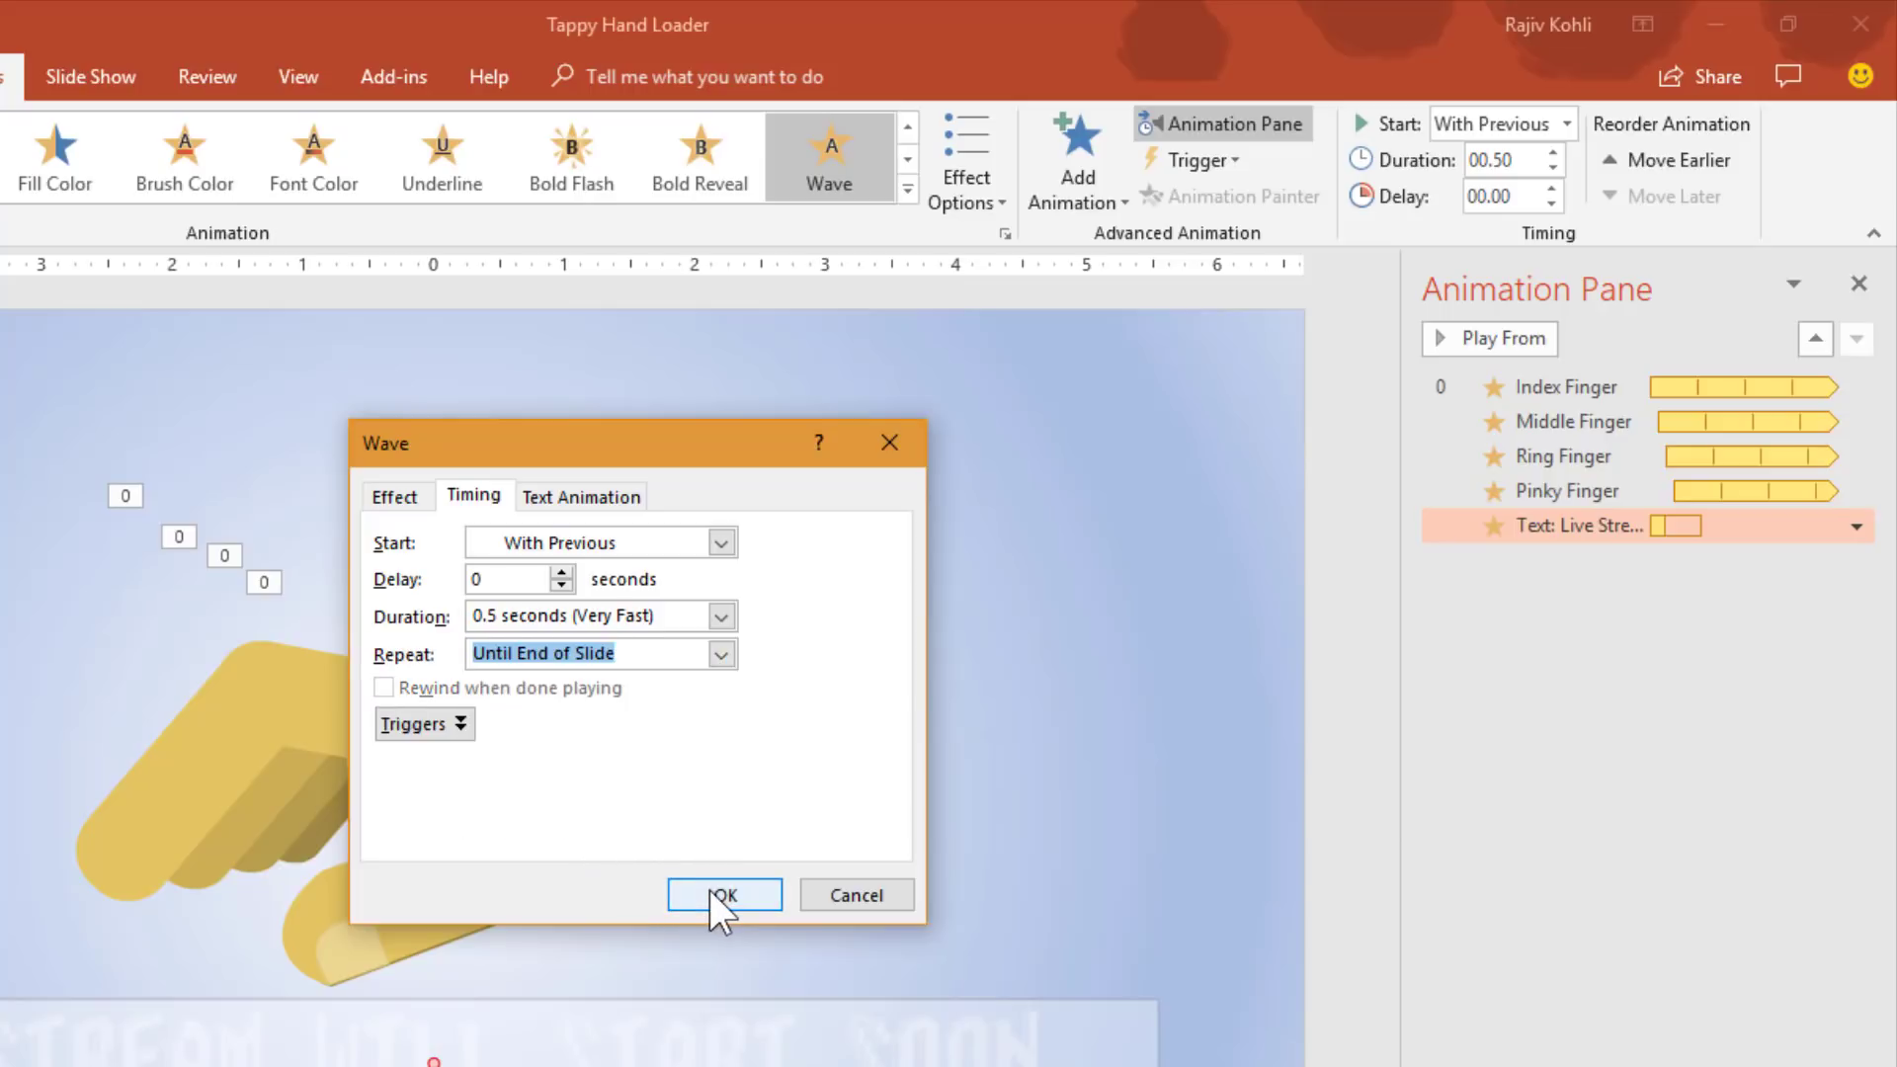
left_click(712, 891)
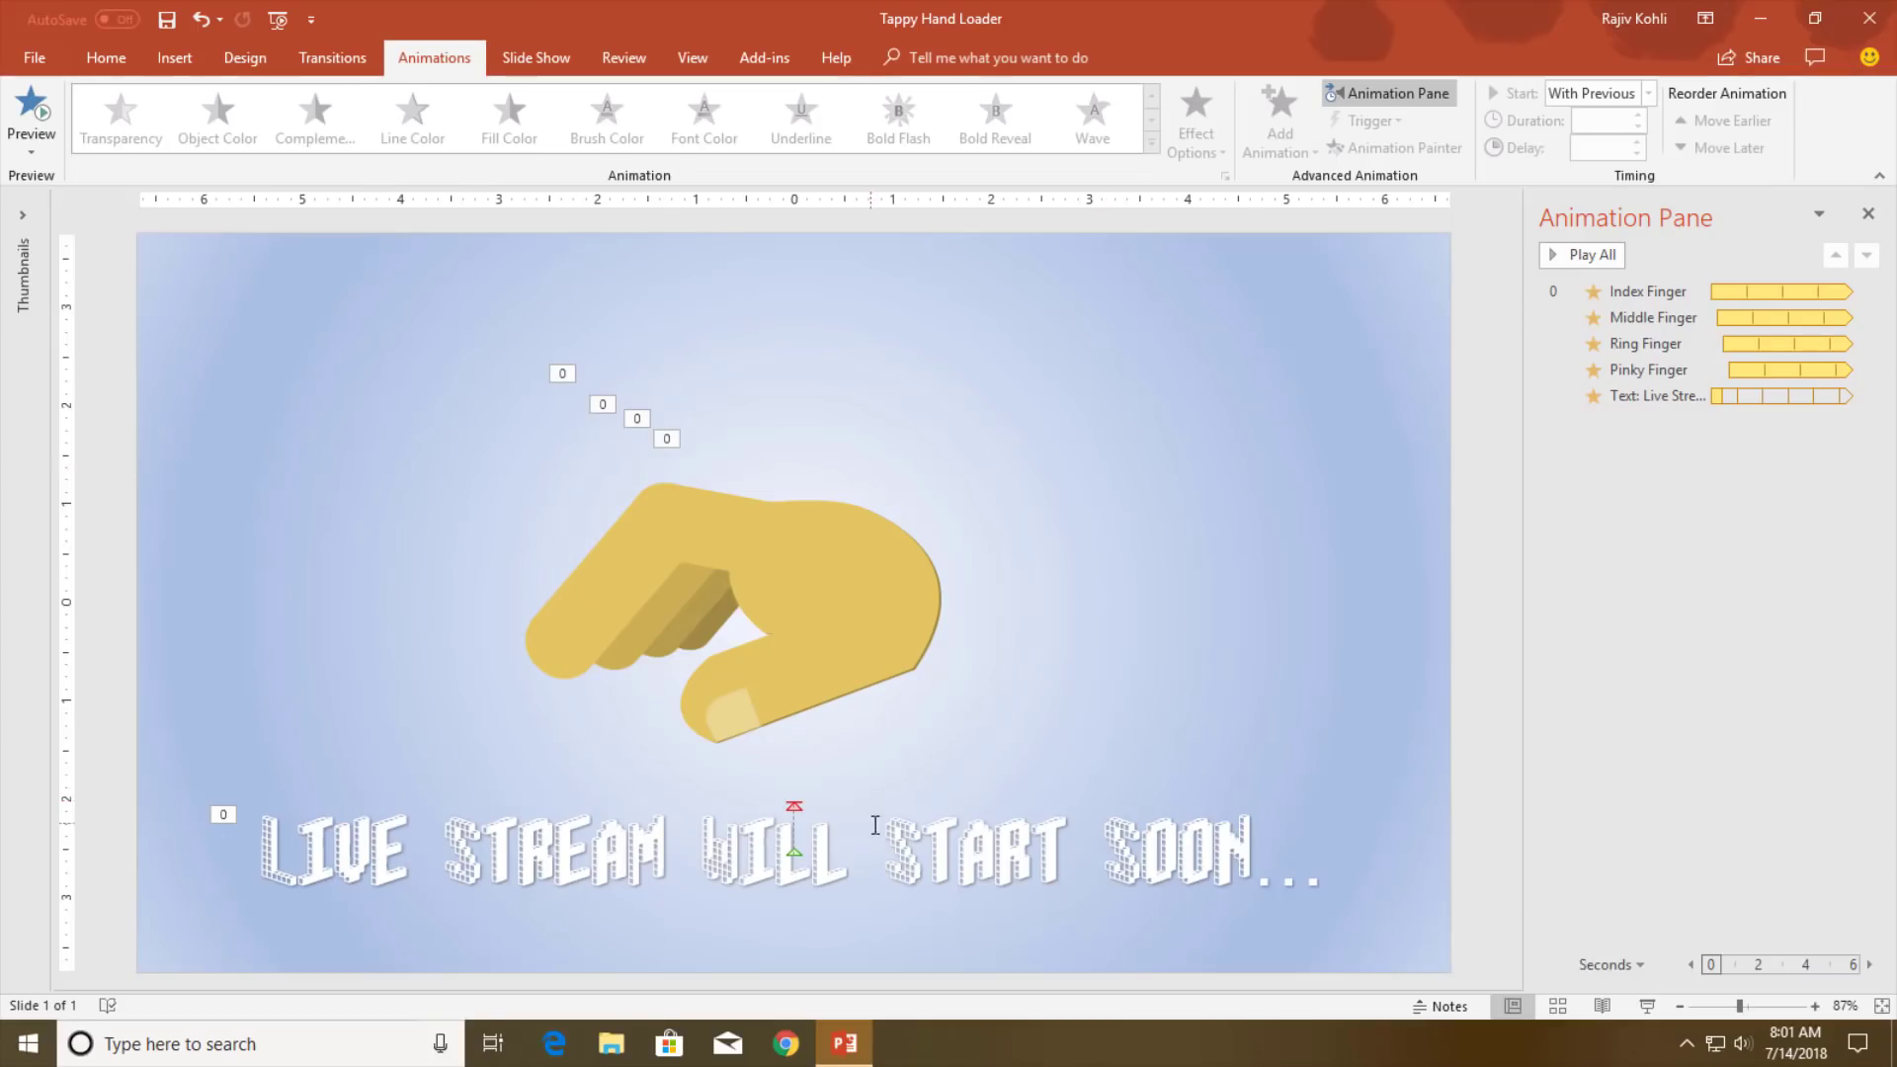
left_click(905, 802)
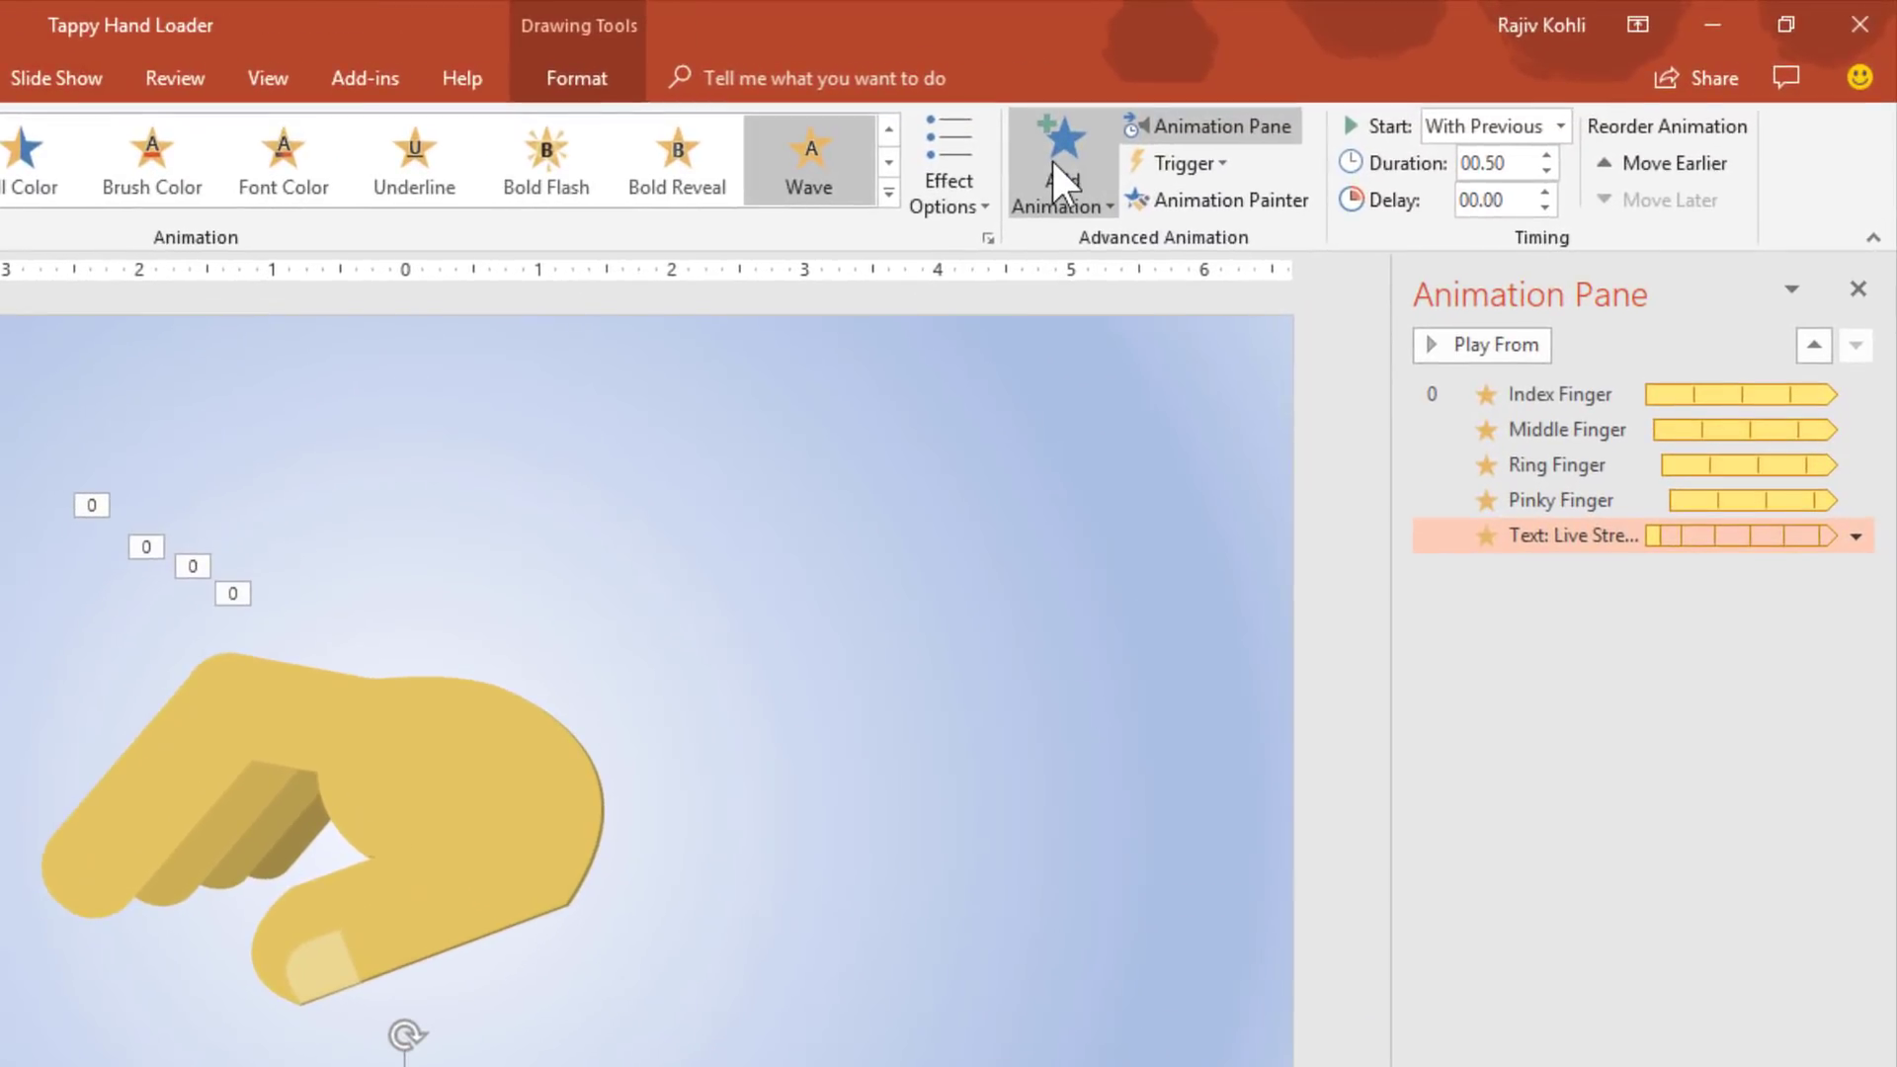
Add a Font Color emphasis to the text, starting With Previous, lasting 0.5 sec.
left_click(1273, 133)
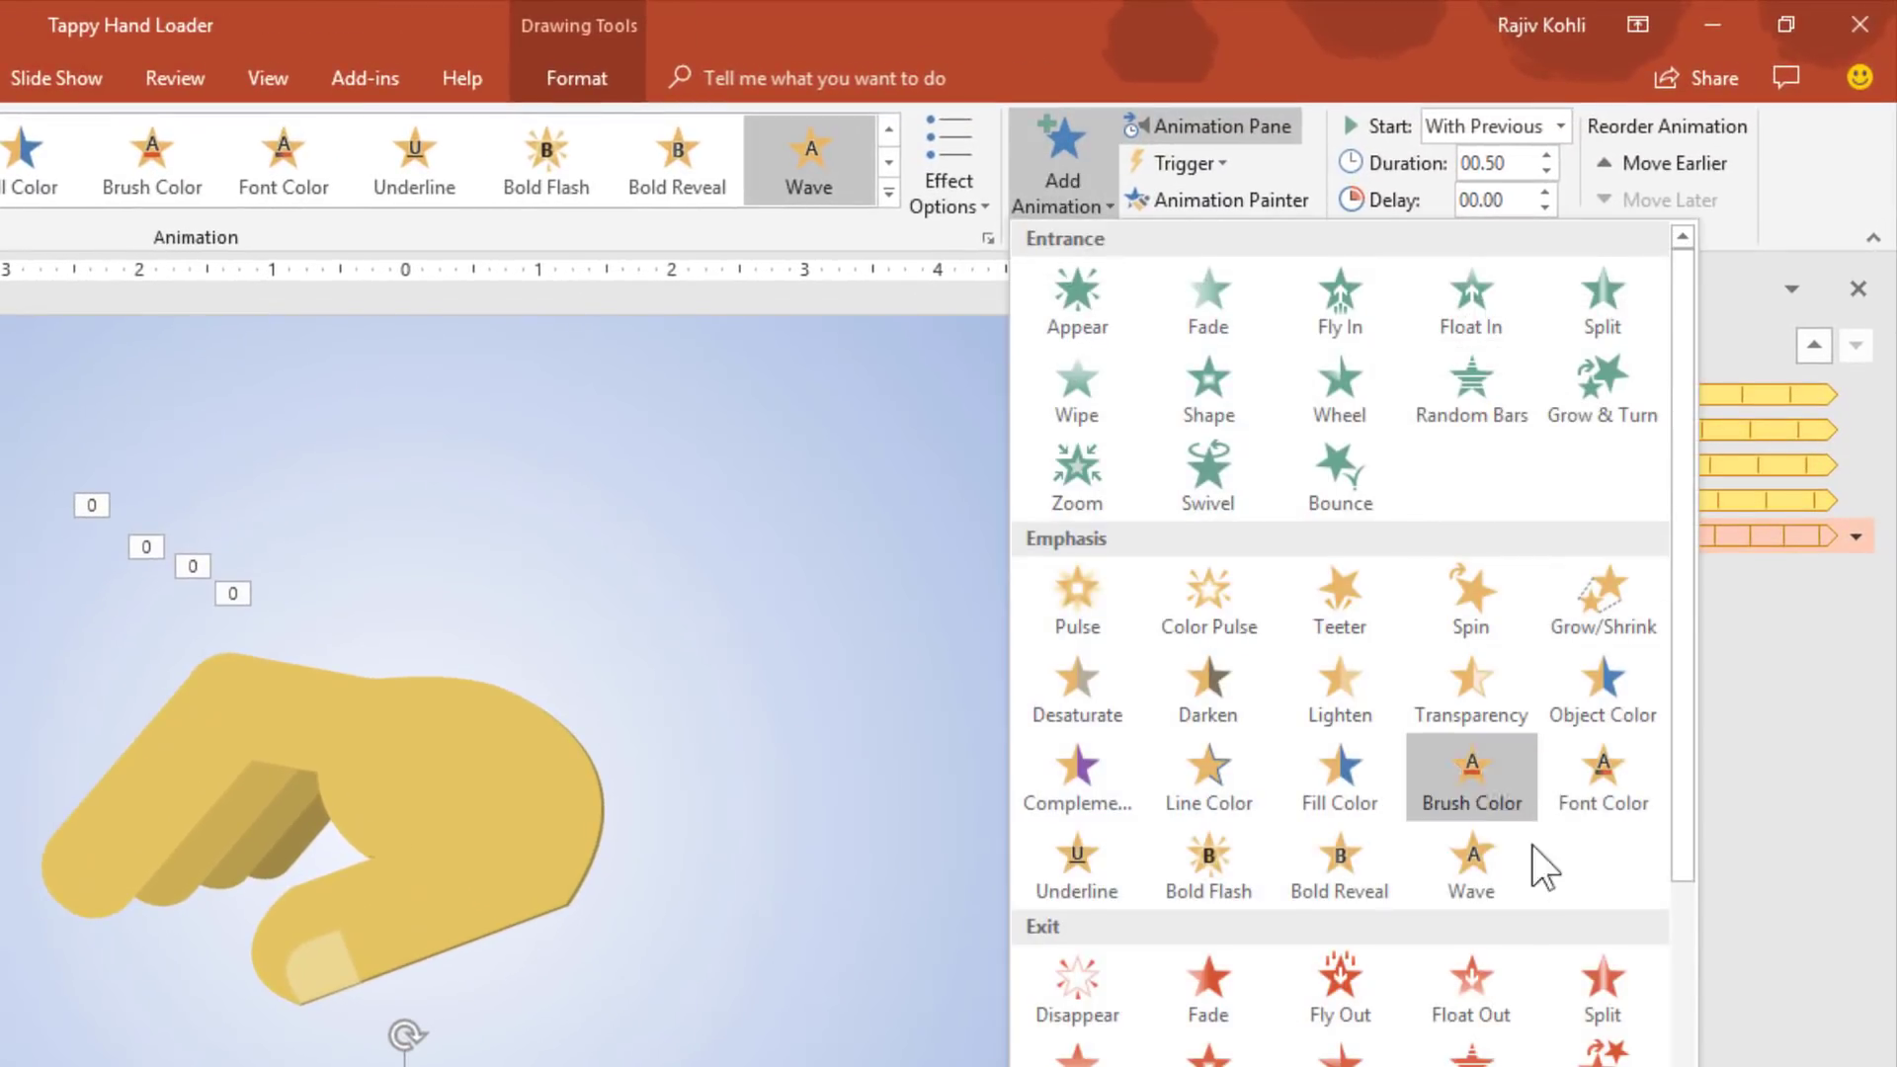
left_click(1606, 795)
left_click(1482, 133)
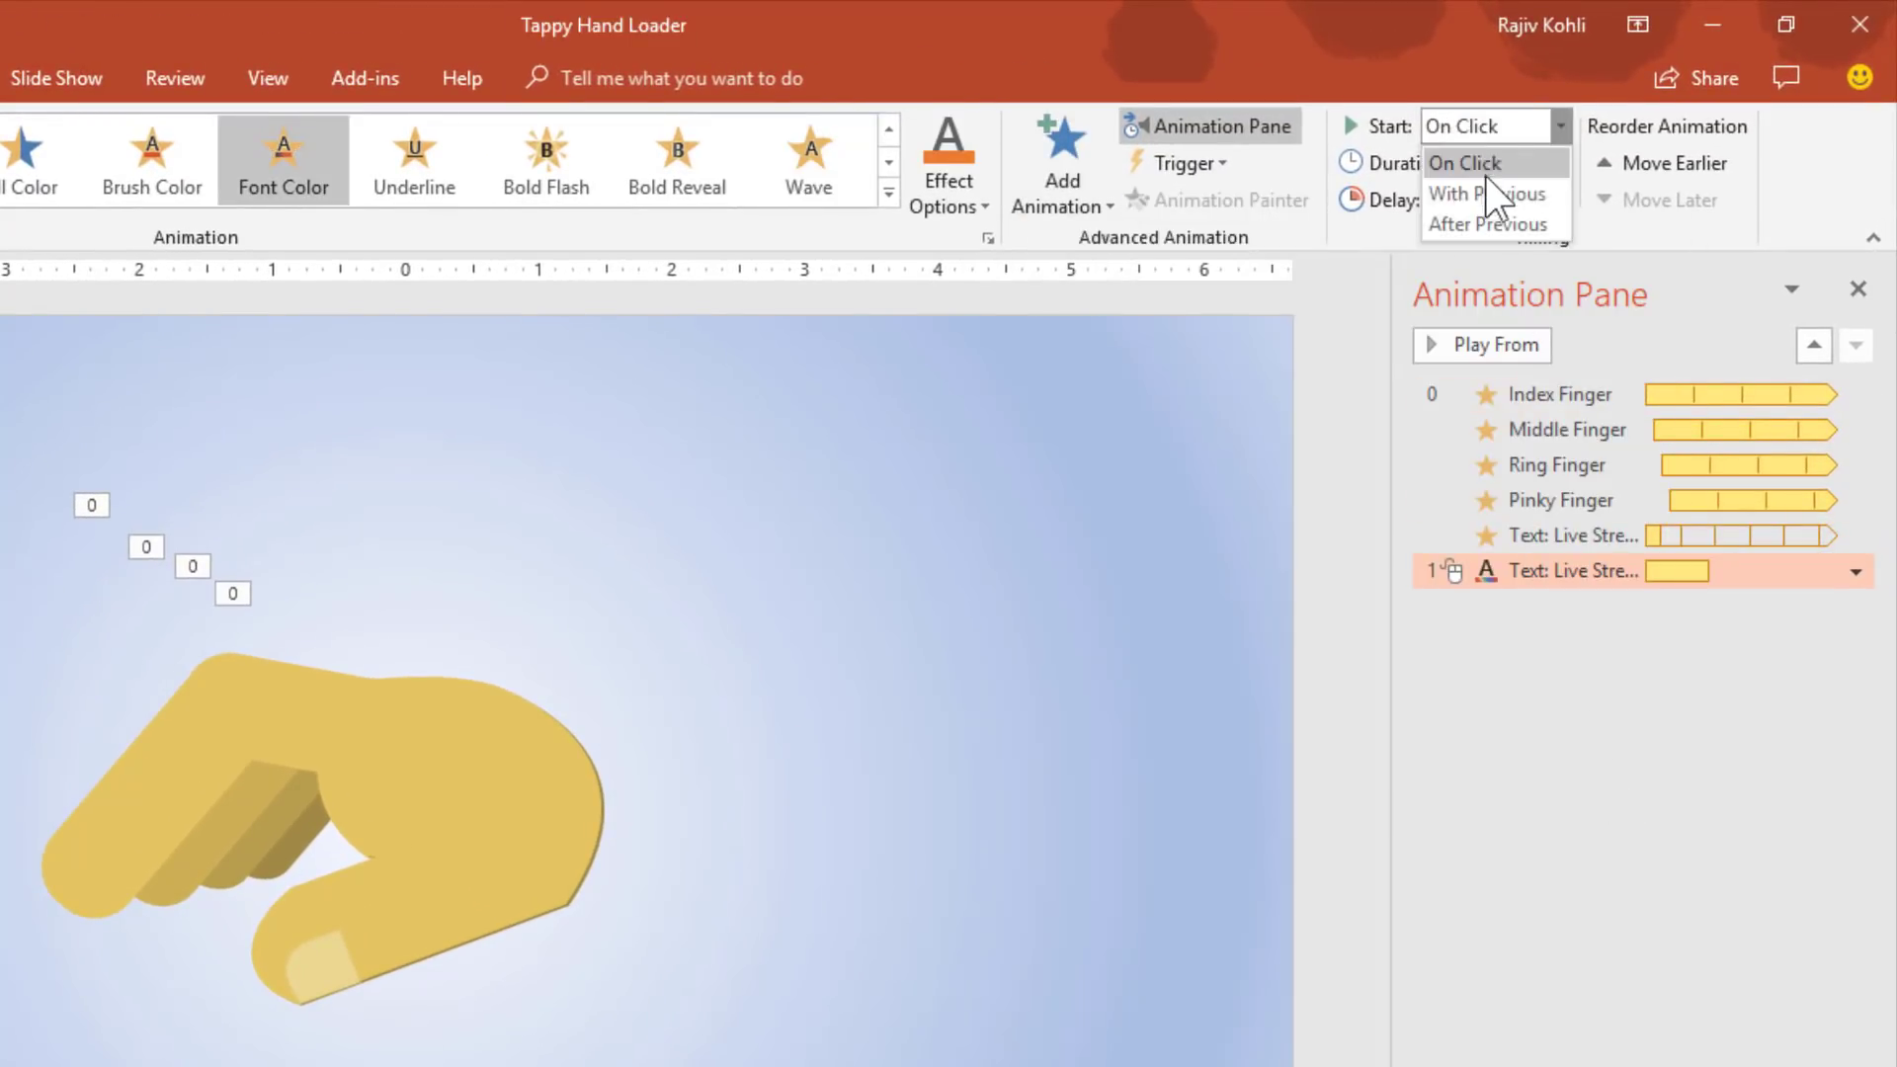
left_click(1492, 201)
left_click(1512, 173)
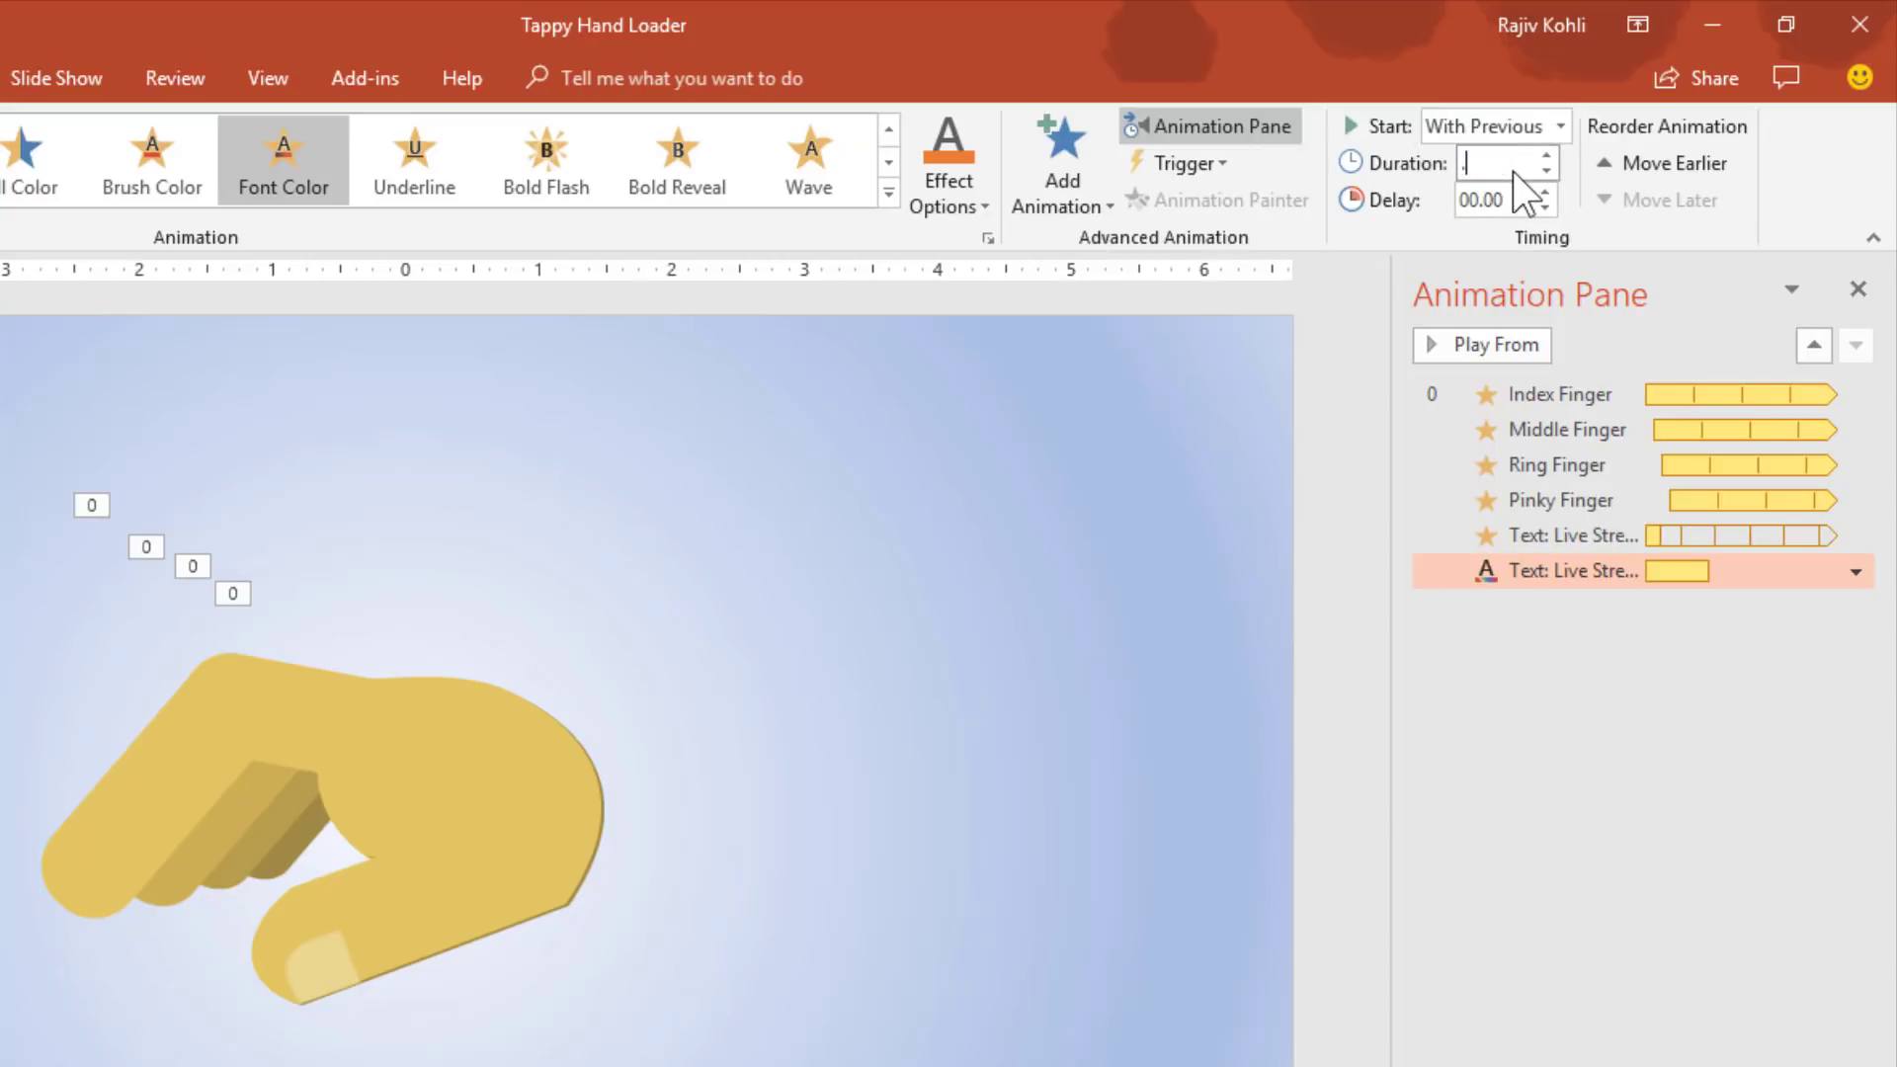
type(".5")
key("Return")
Give the Font Color a rainbow style, 2 sec smooth start, auto-reverse, repeating until slide end.
double_click(1532, 570)
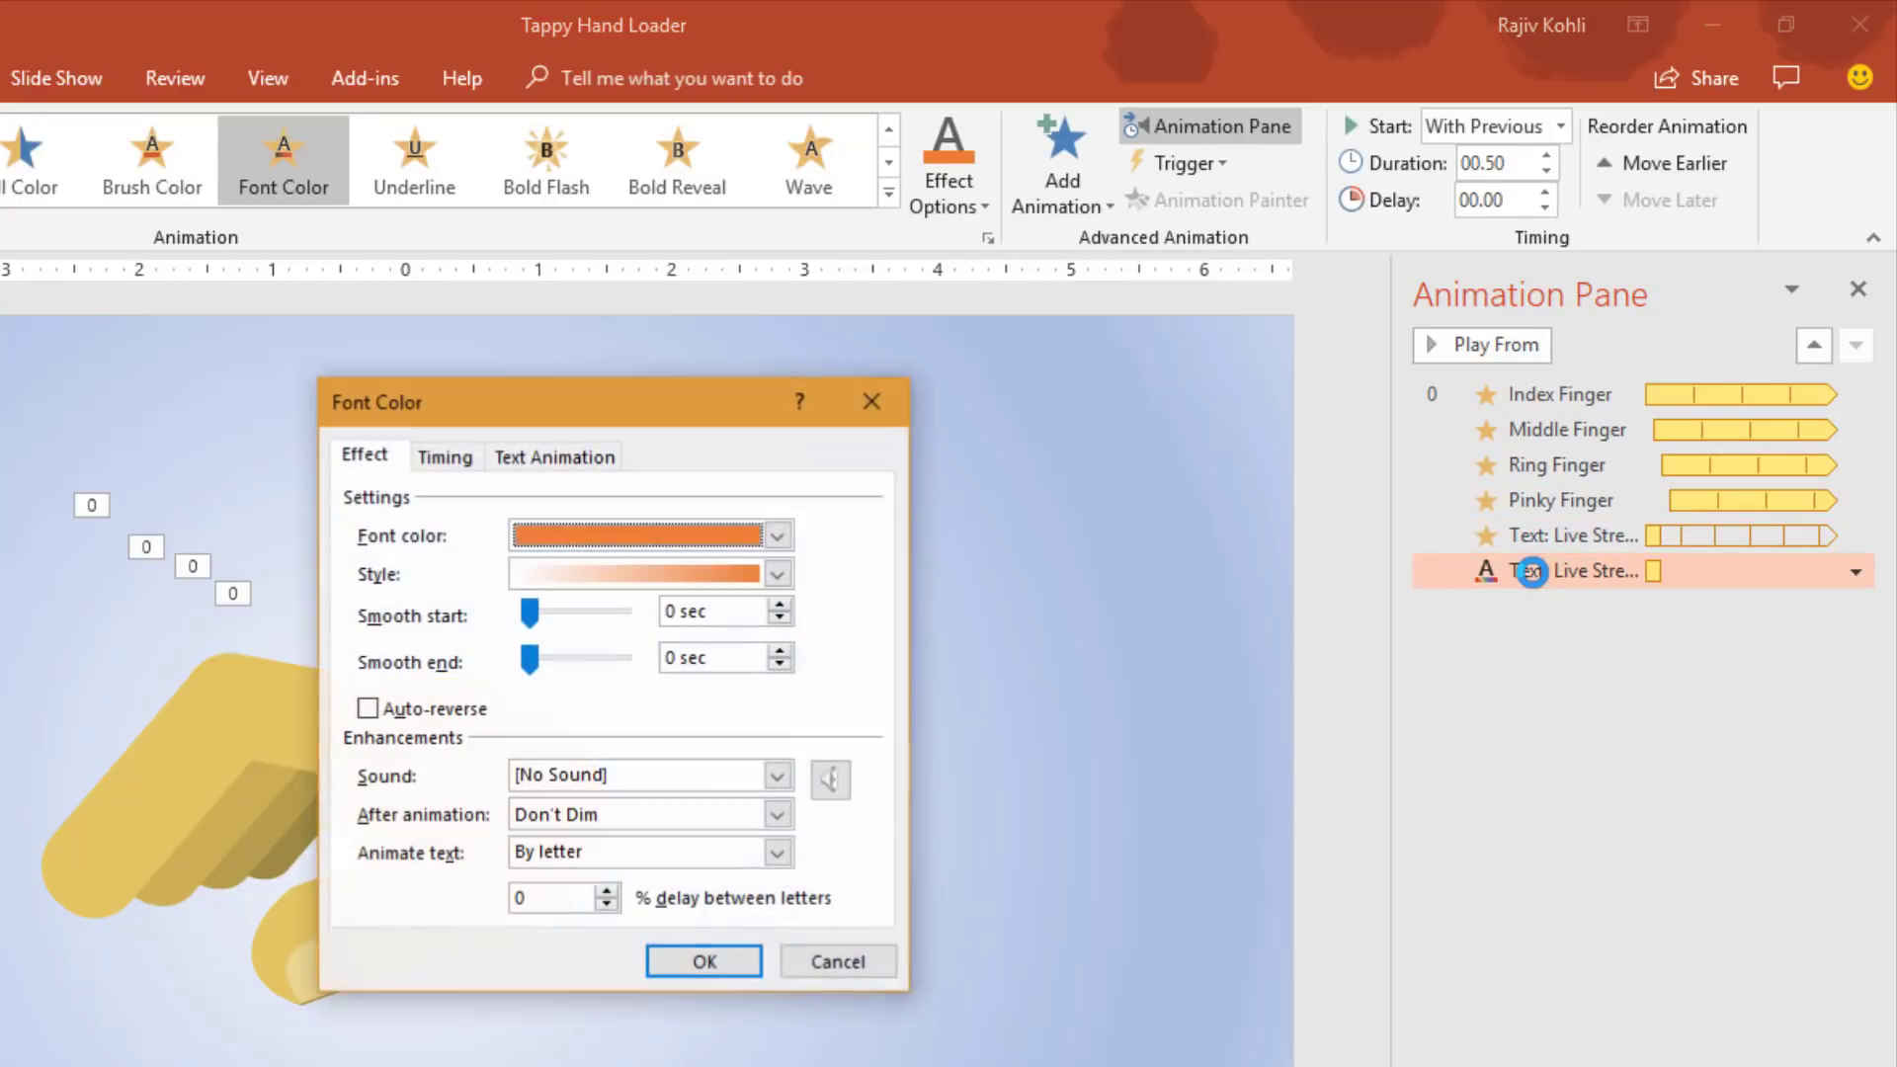
left_click(639, 573)
left_click(649, 691)
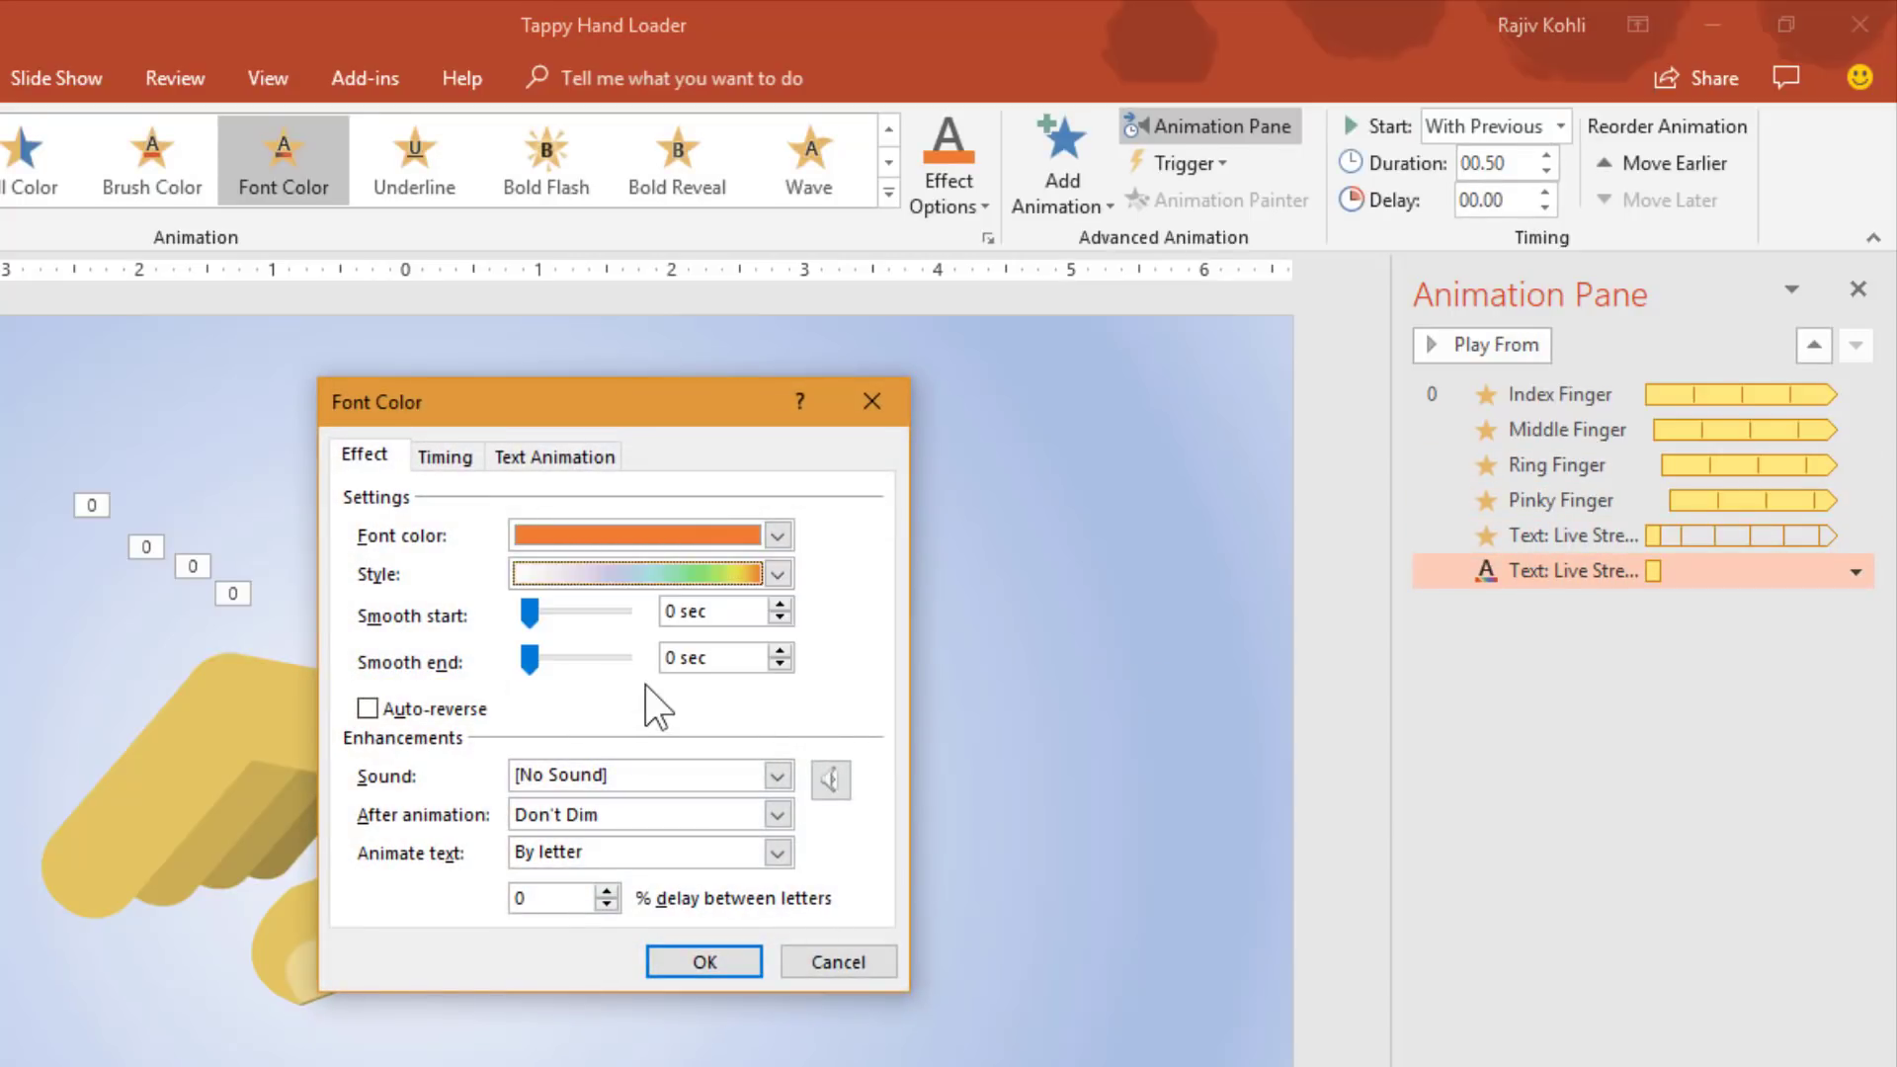
left_click(531, 607)
left_click_drag(530, 608, 661, 623)
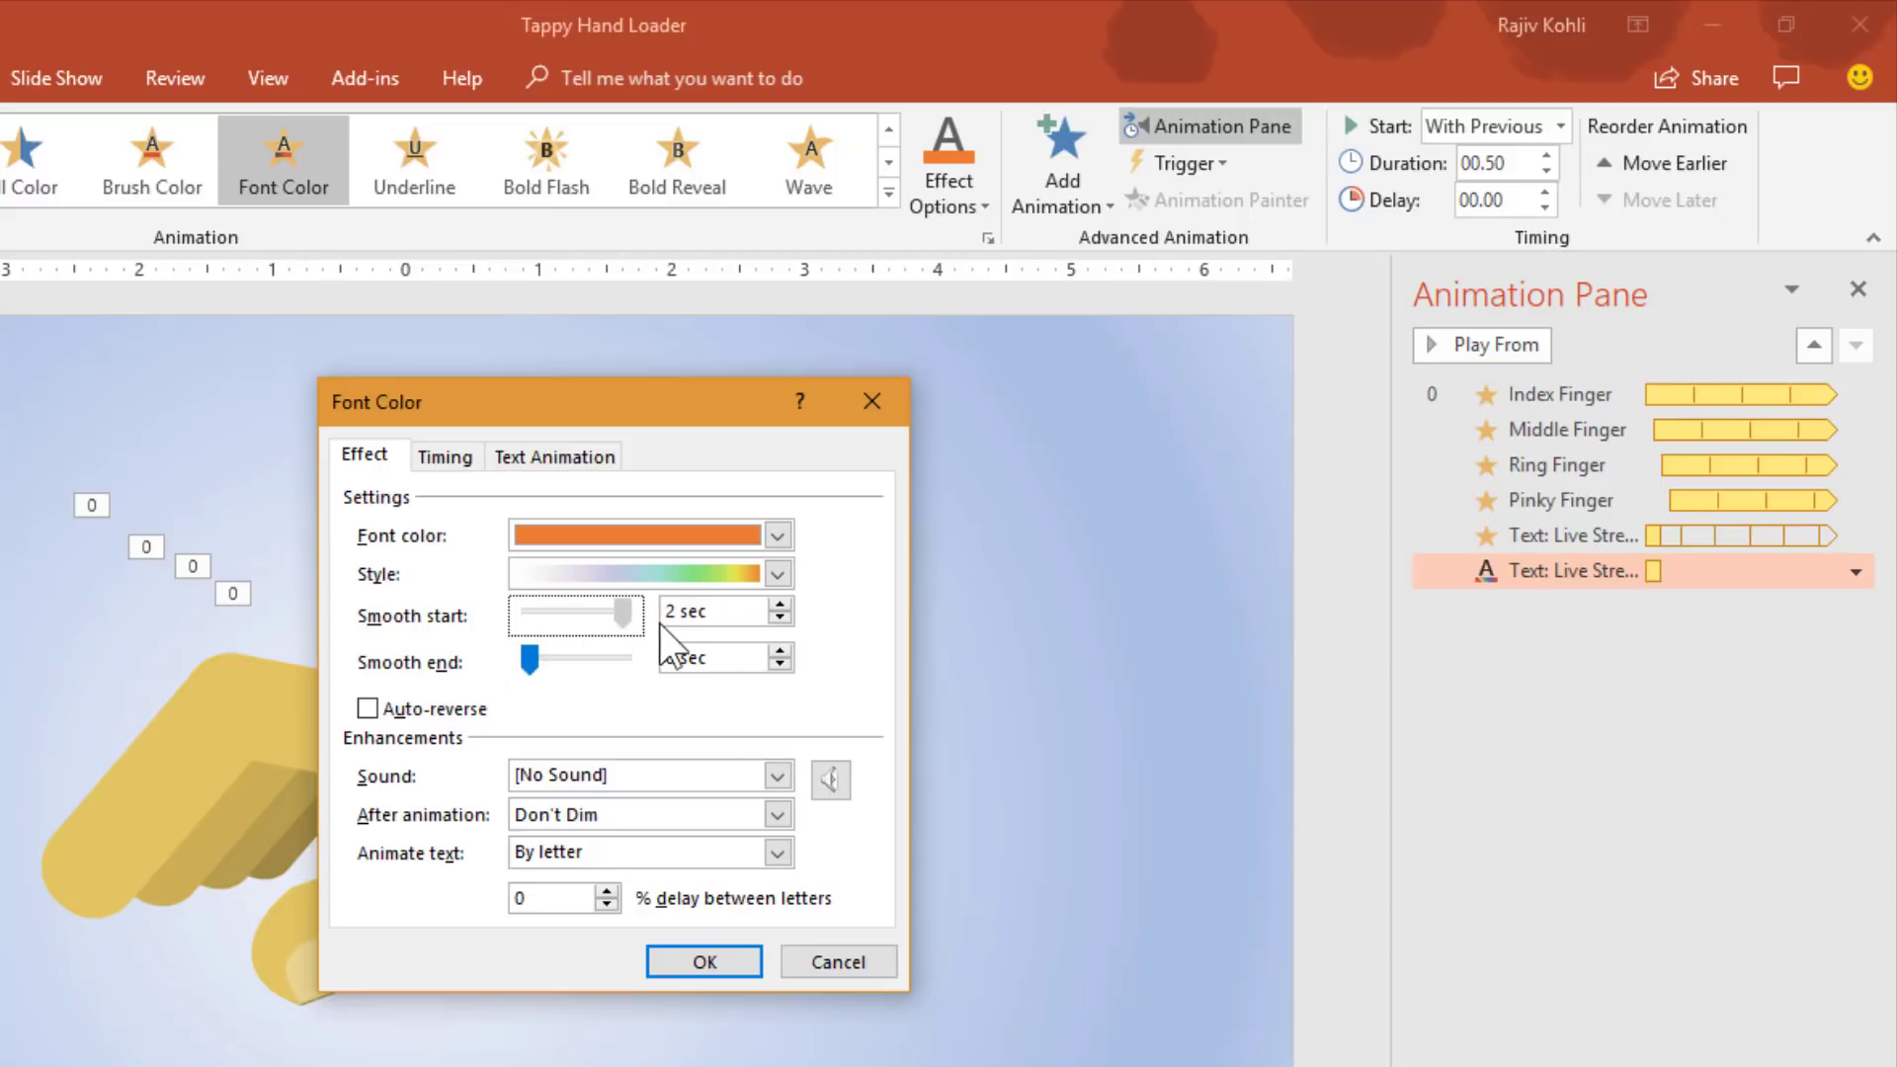
left_click(388, 710)
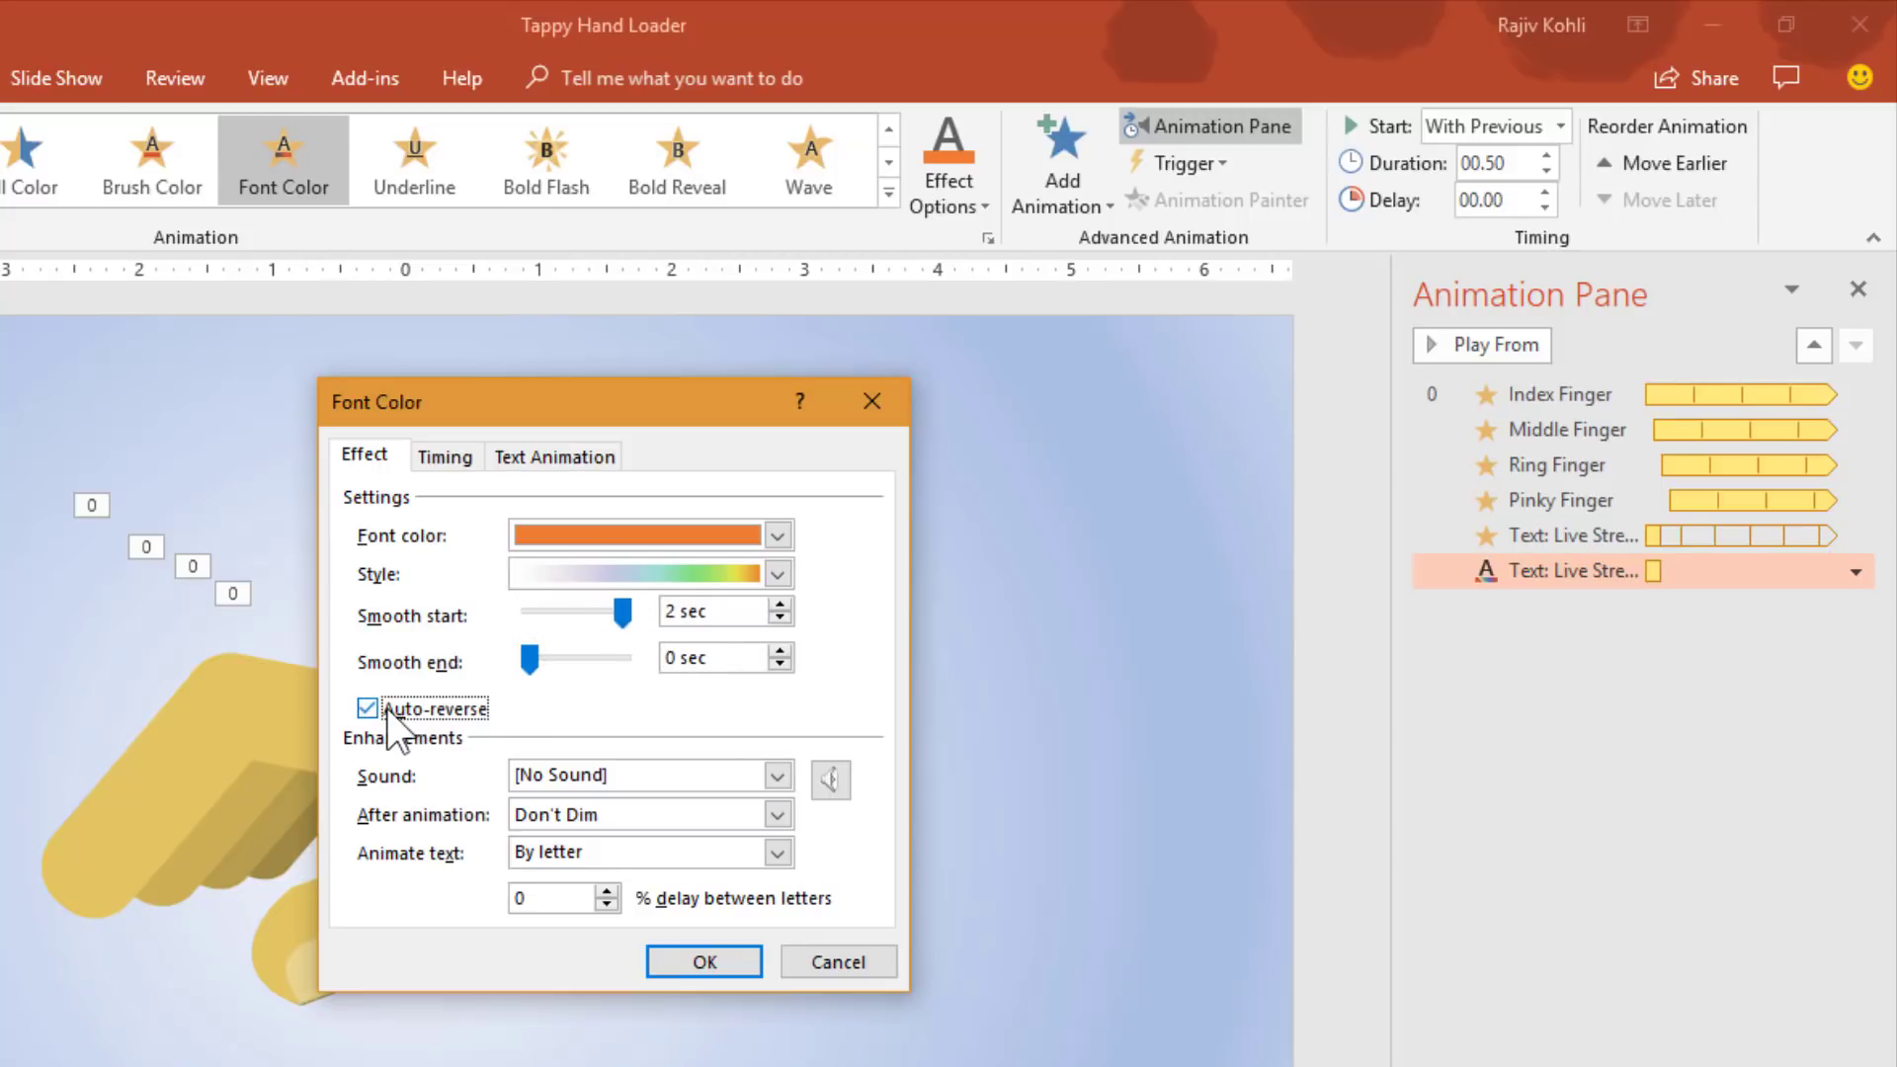
left_click(444, 456)
left_click(696, 616)
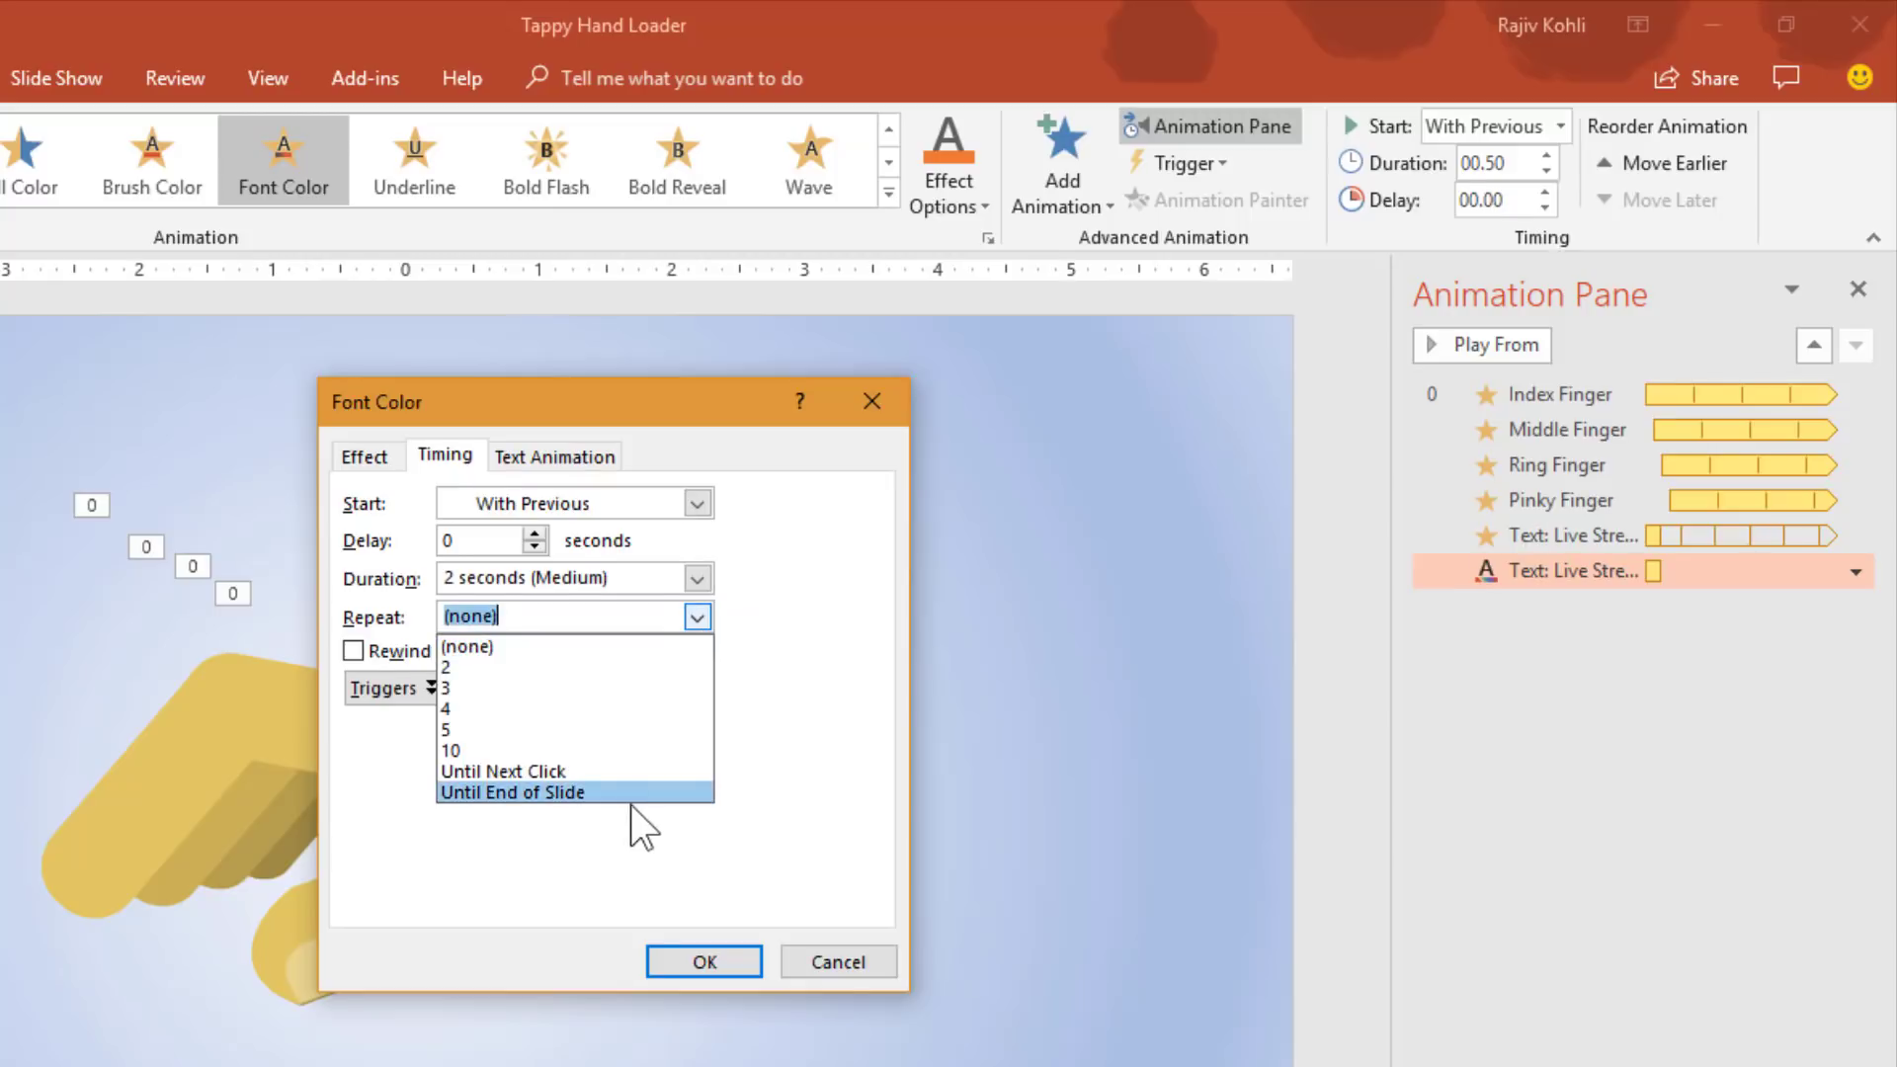
left_click(631, 795)
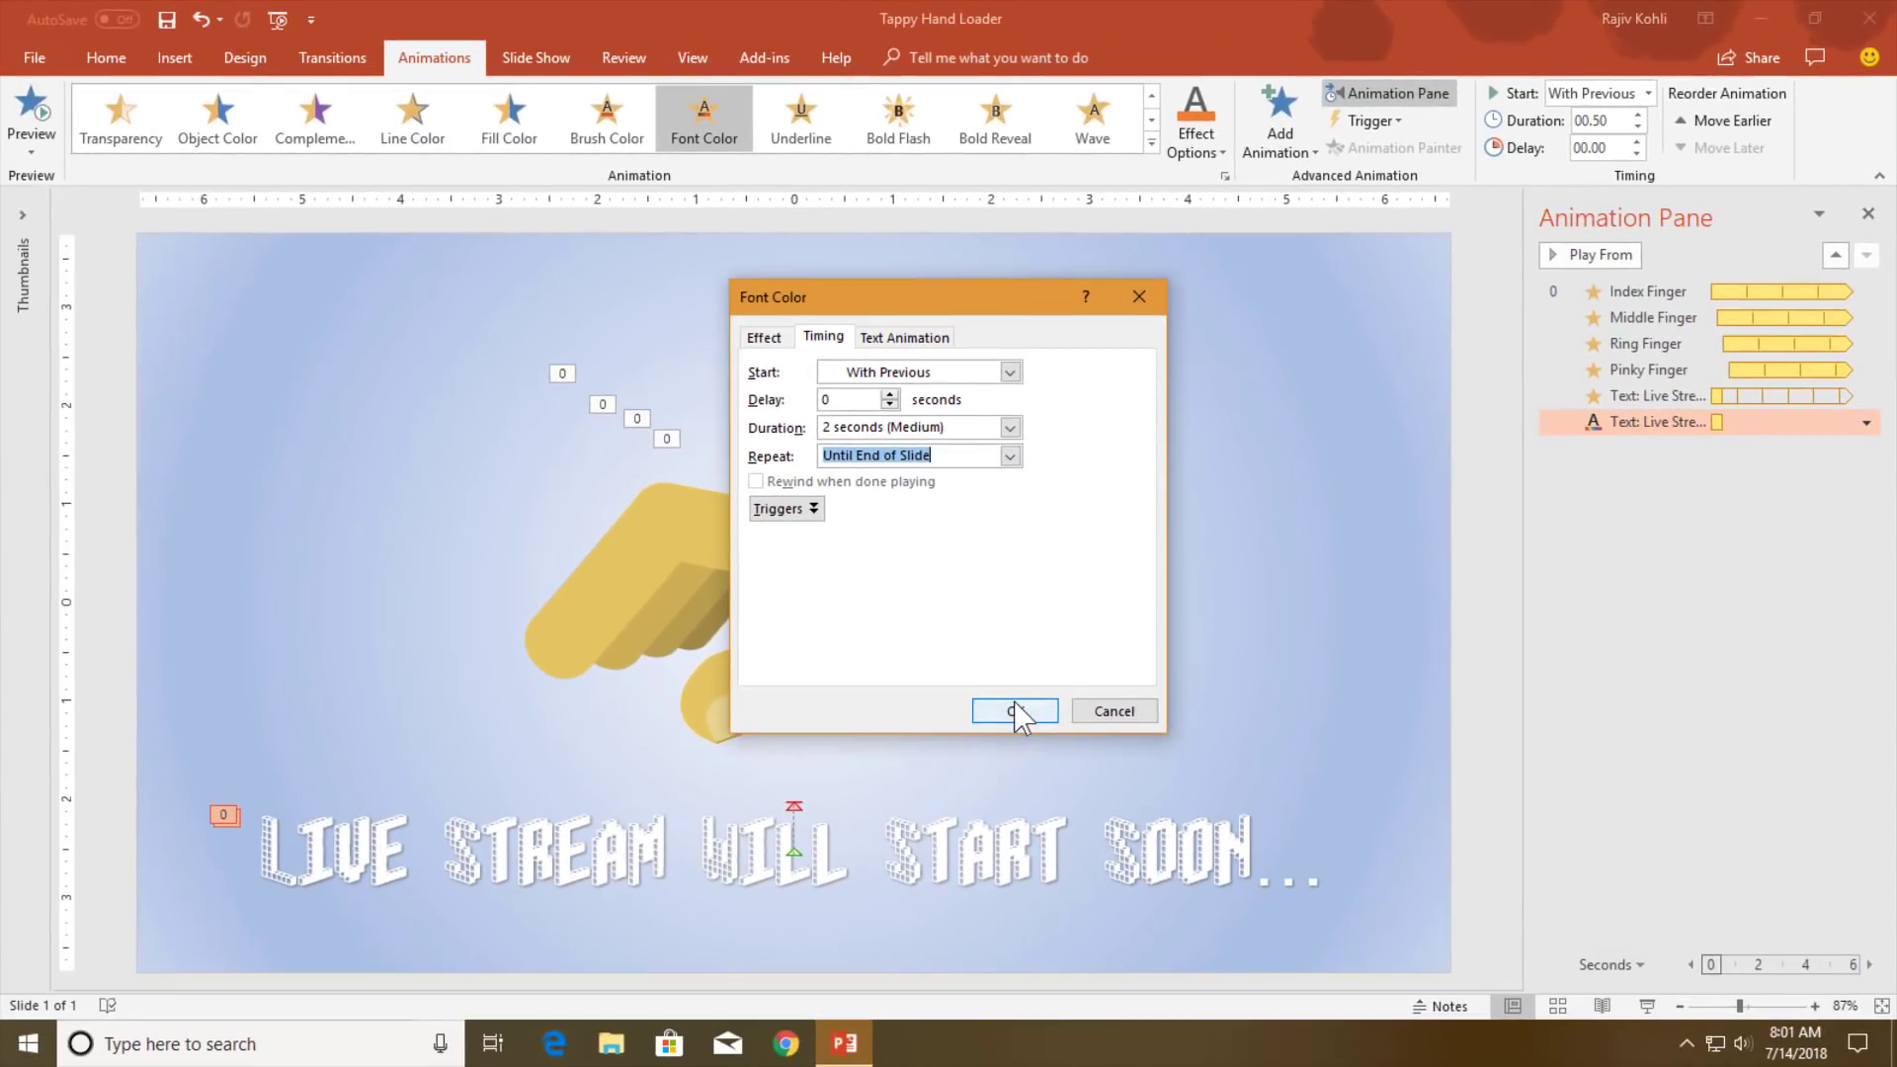
Apply the rainbow Font Color settings, then reduce its smooth start from 2 sec to 0.18 sec.
left_click(1015, 711)
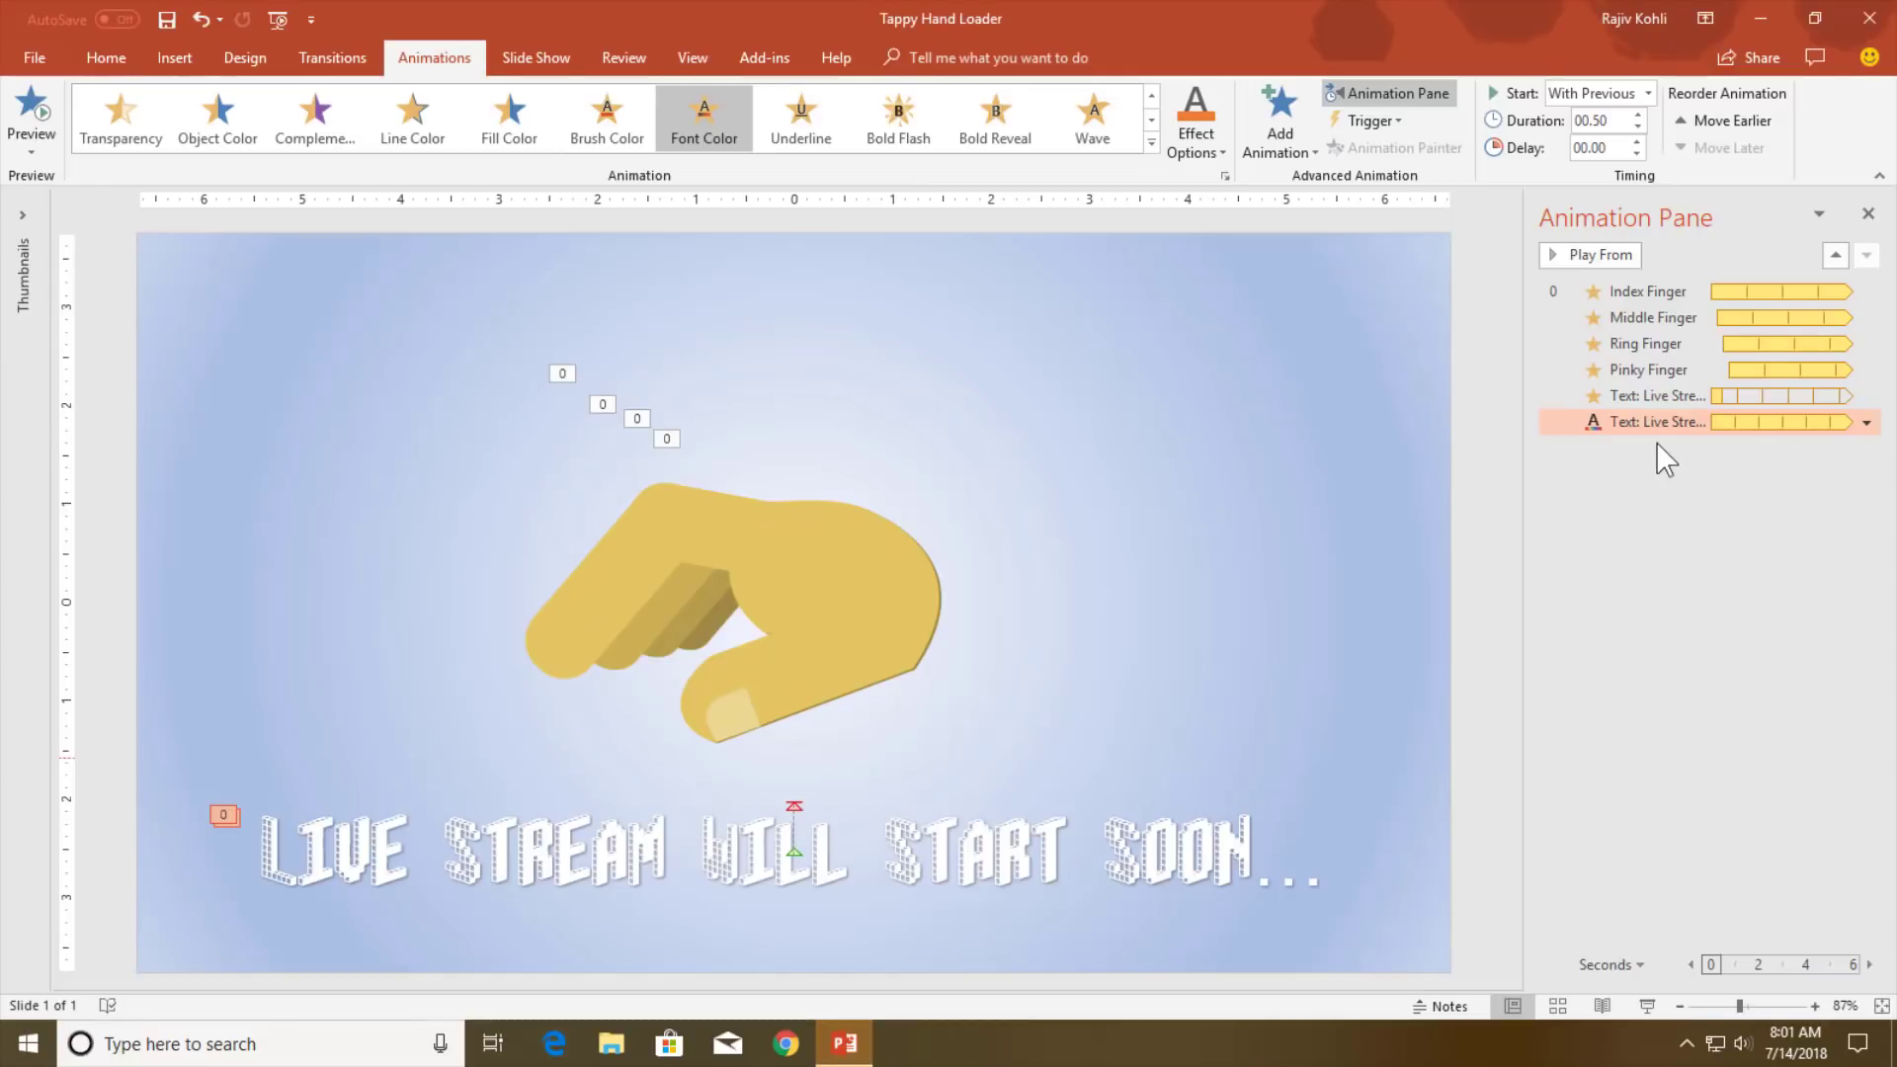
double_click(1648, 421)
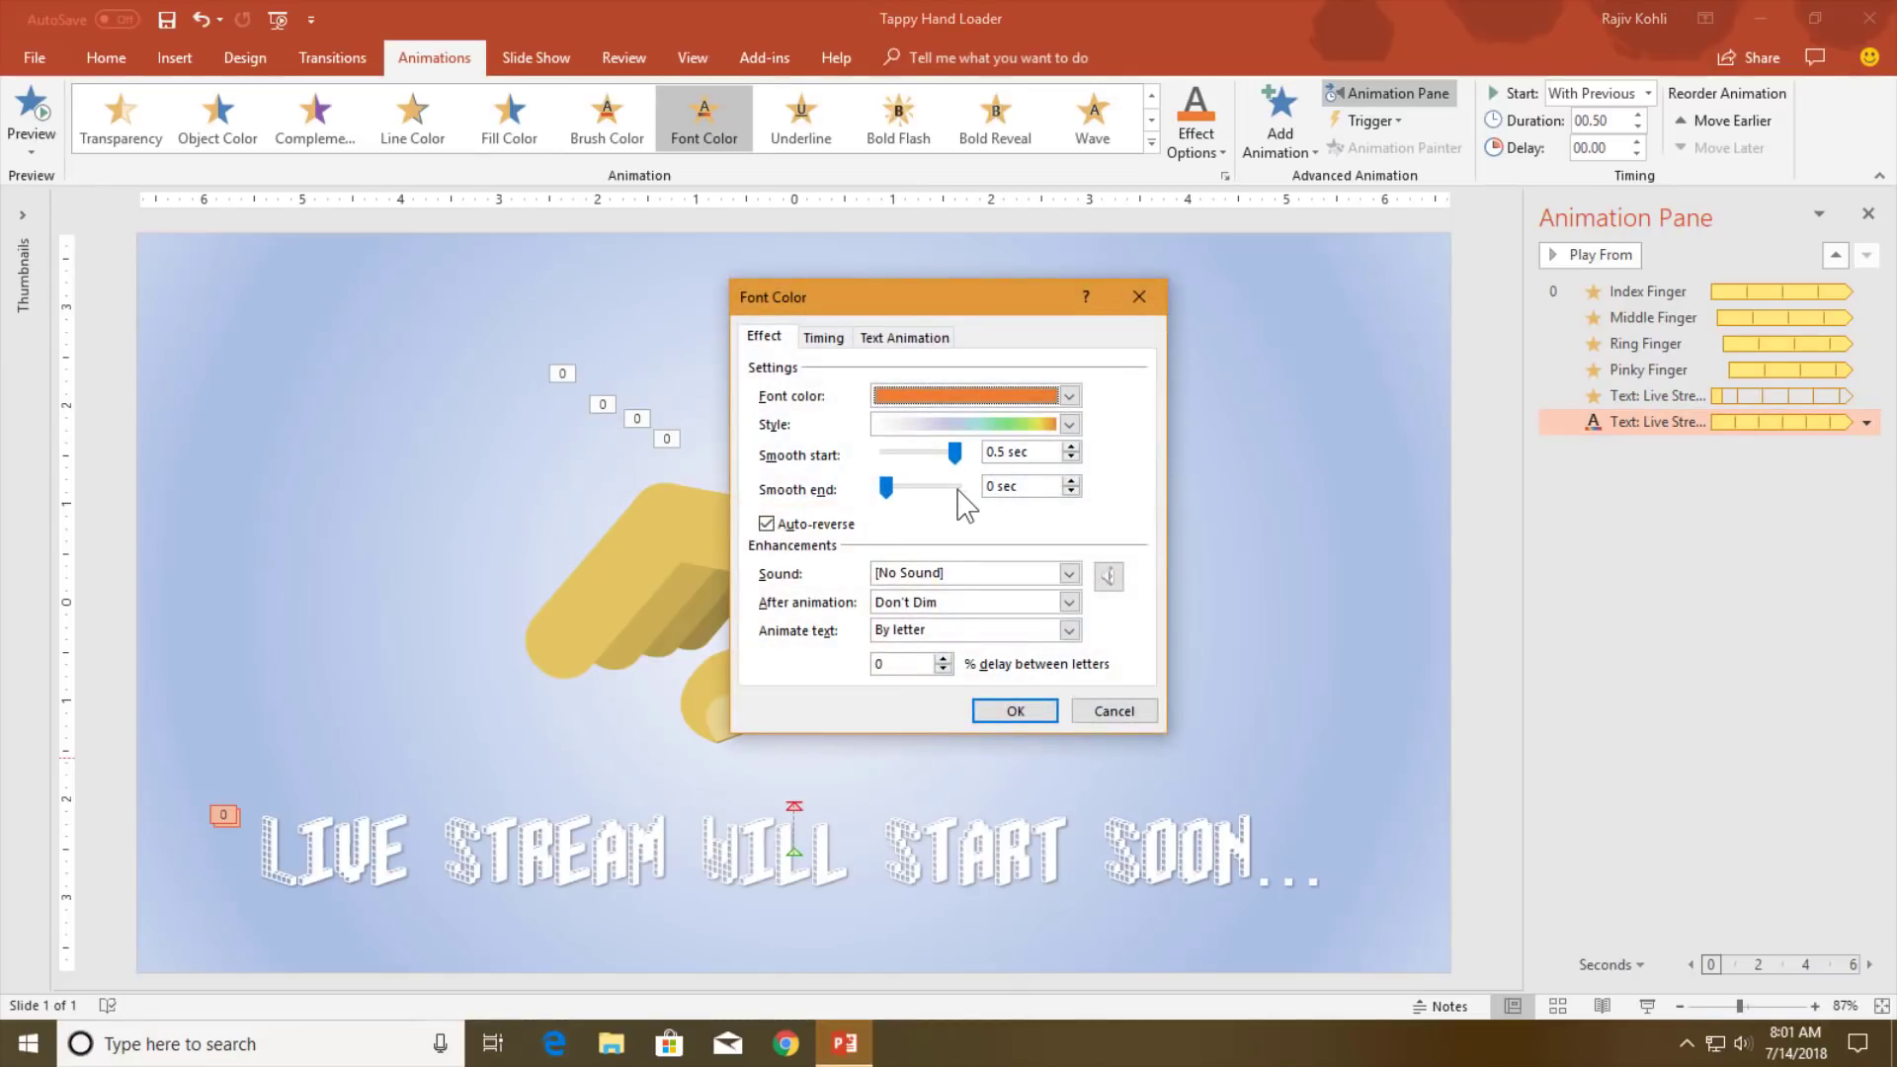
left_click_drag(955, 451, 910, 452)
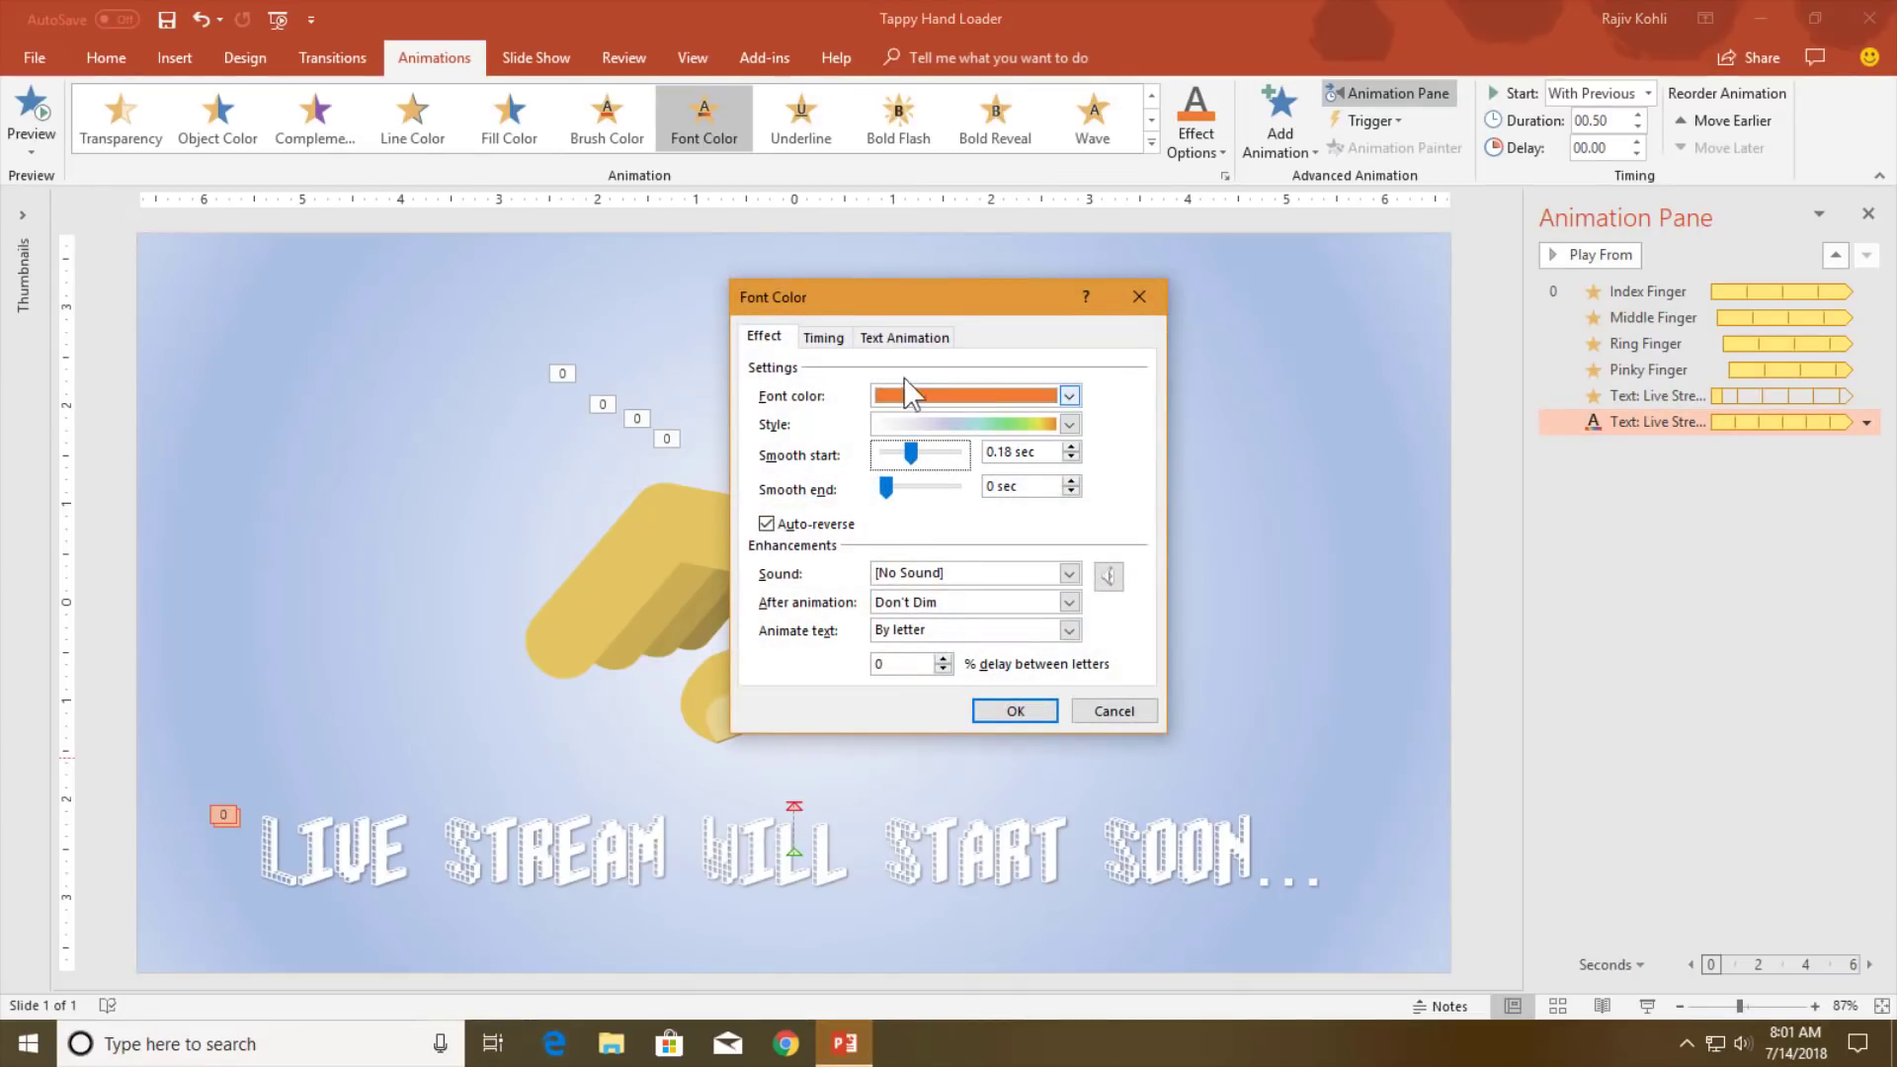
left_click(1028, 708)
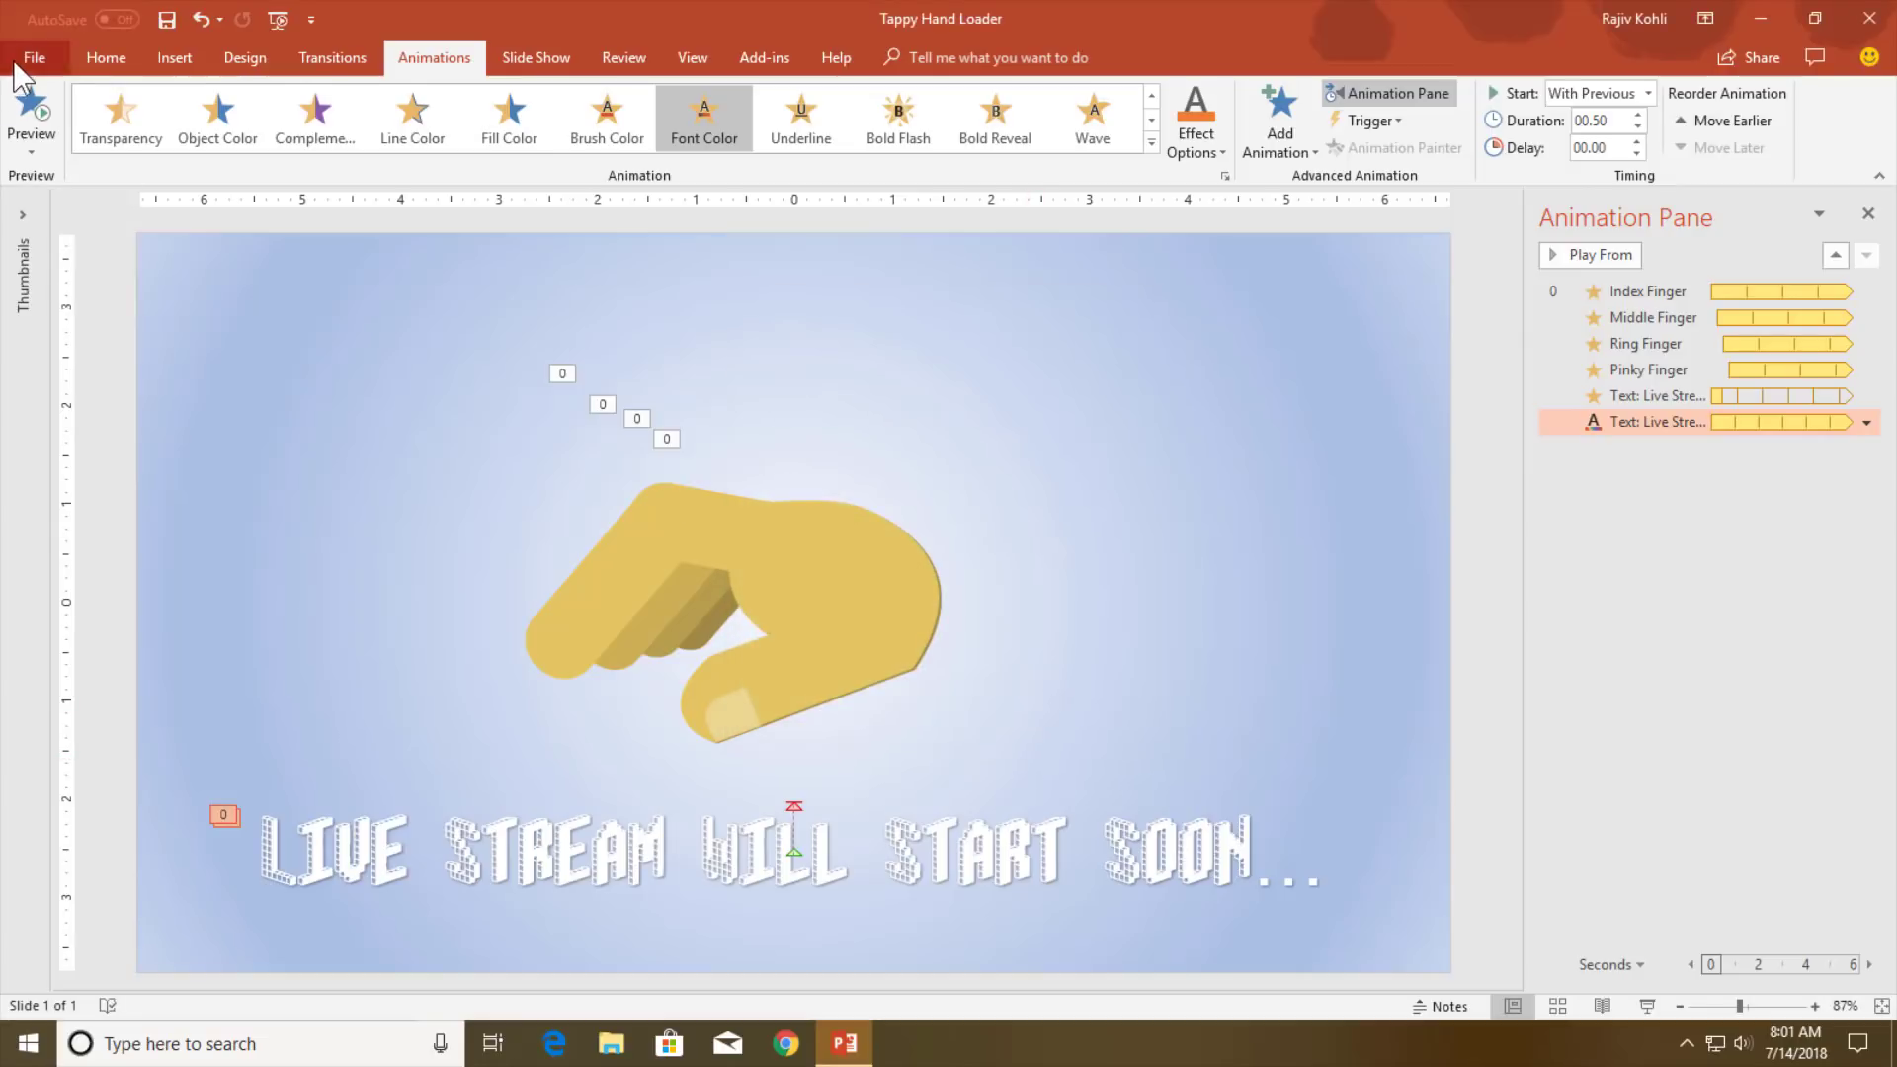
Save the presentation and review the Index and Middle Finger spin timings (0.25 delay).
left_click(15, 65)
left_click(45, 246)
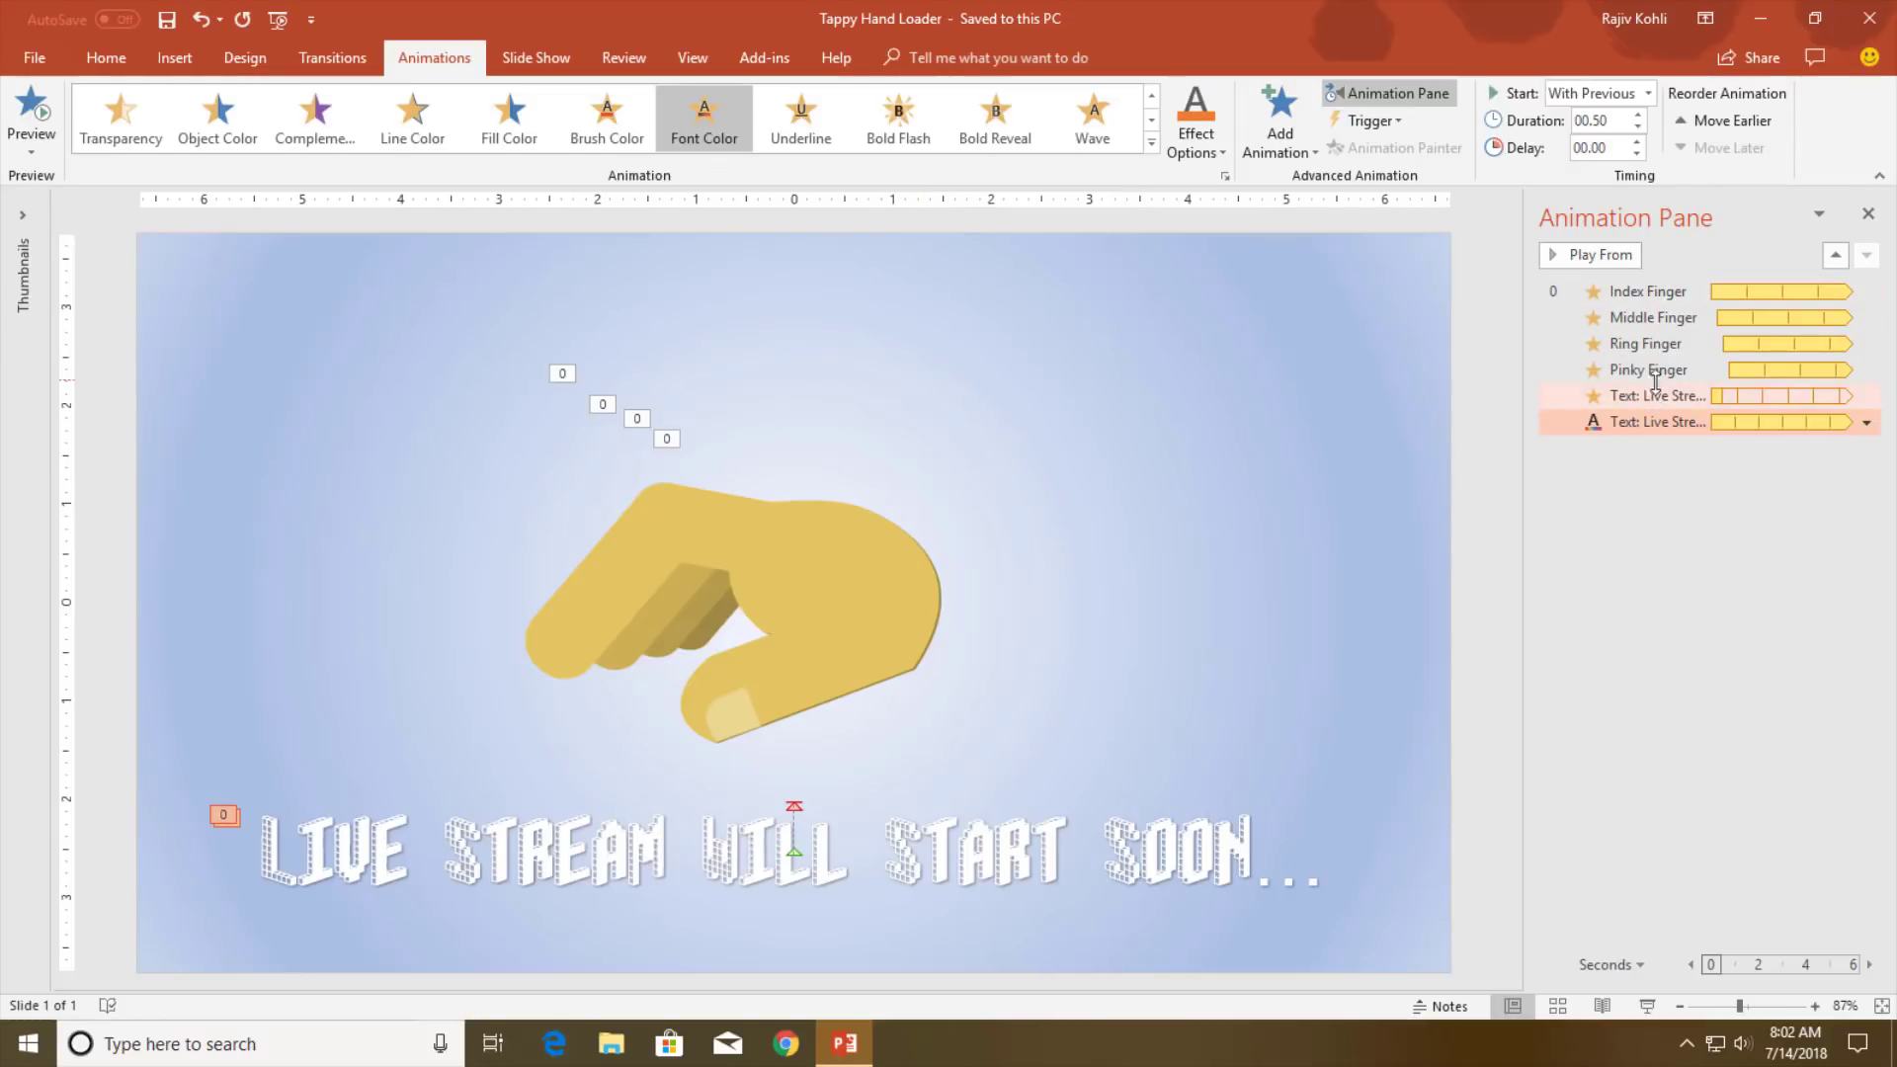
left_click(1636, 291)
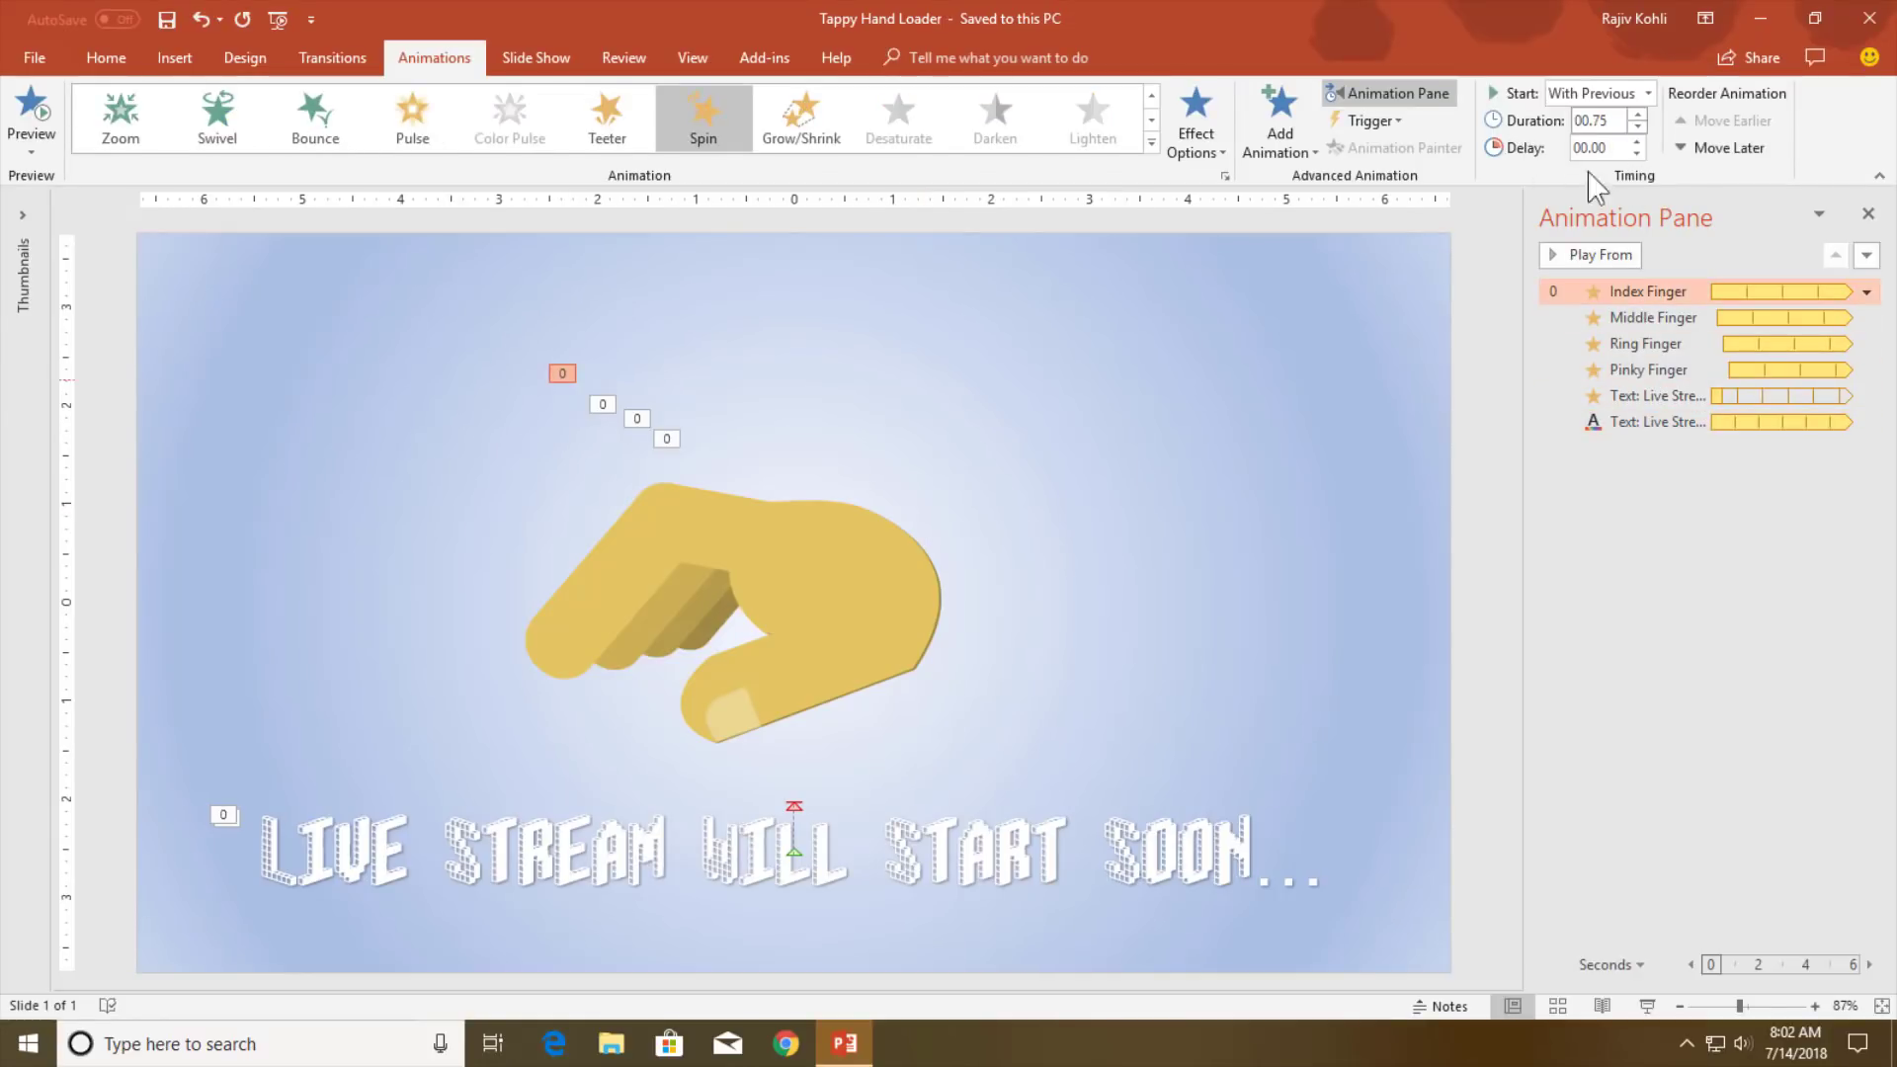
left_click(1656, 319)
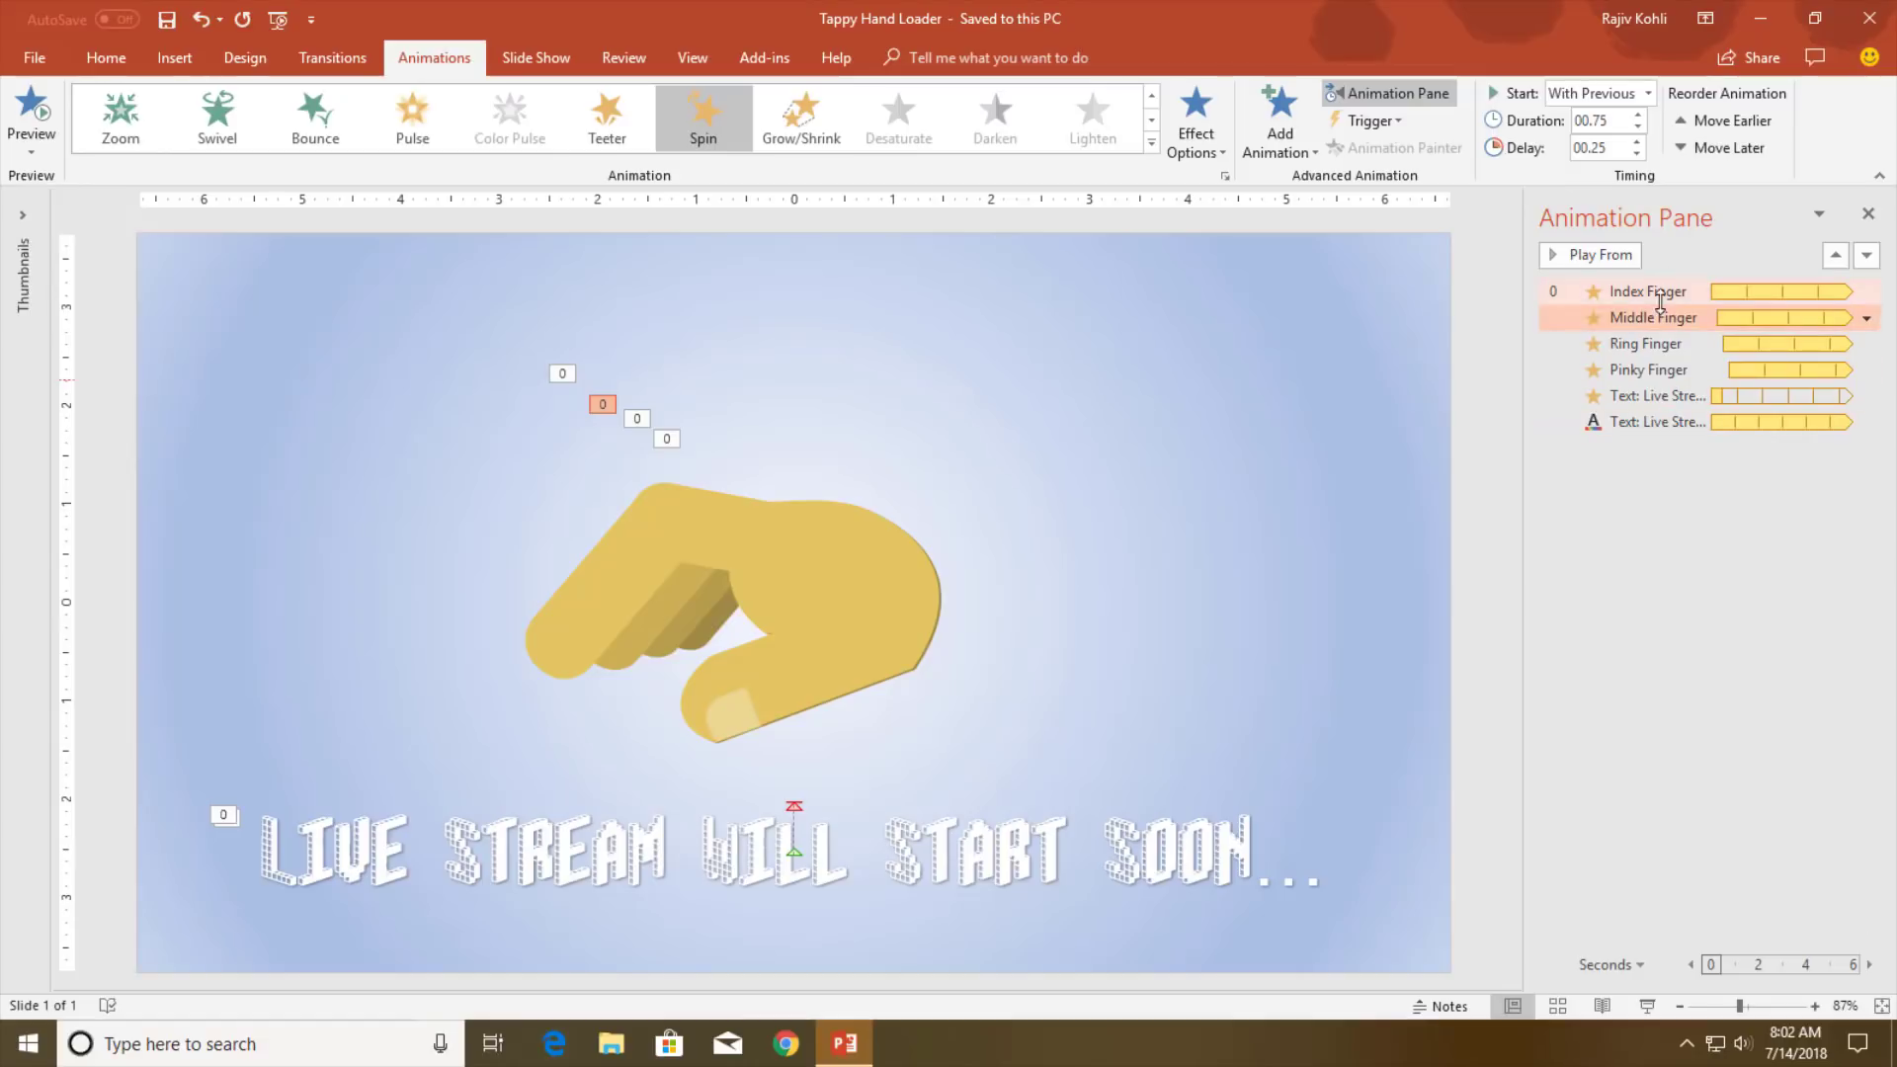
Close the presentation without saving and open the Tappy Hand Loader copy from Documents.
left_click(32, 60)
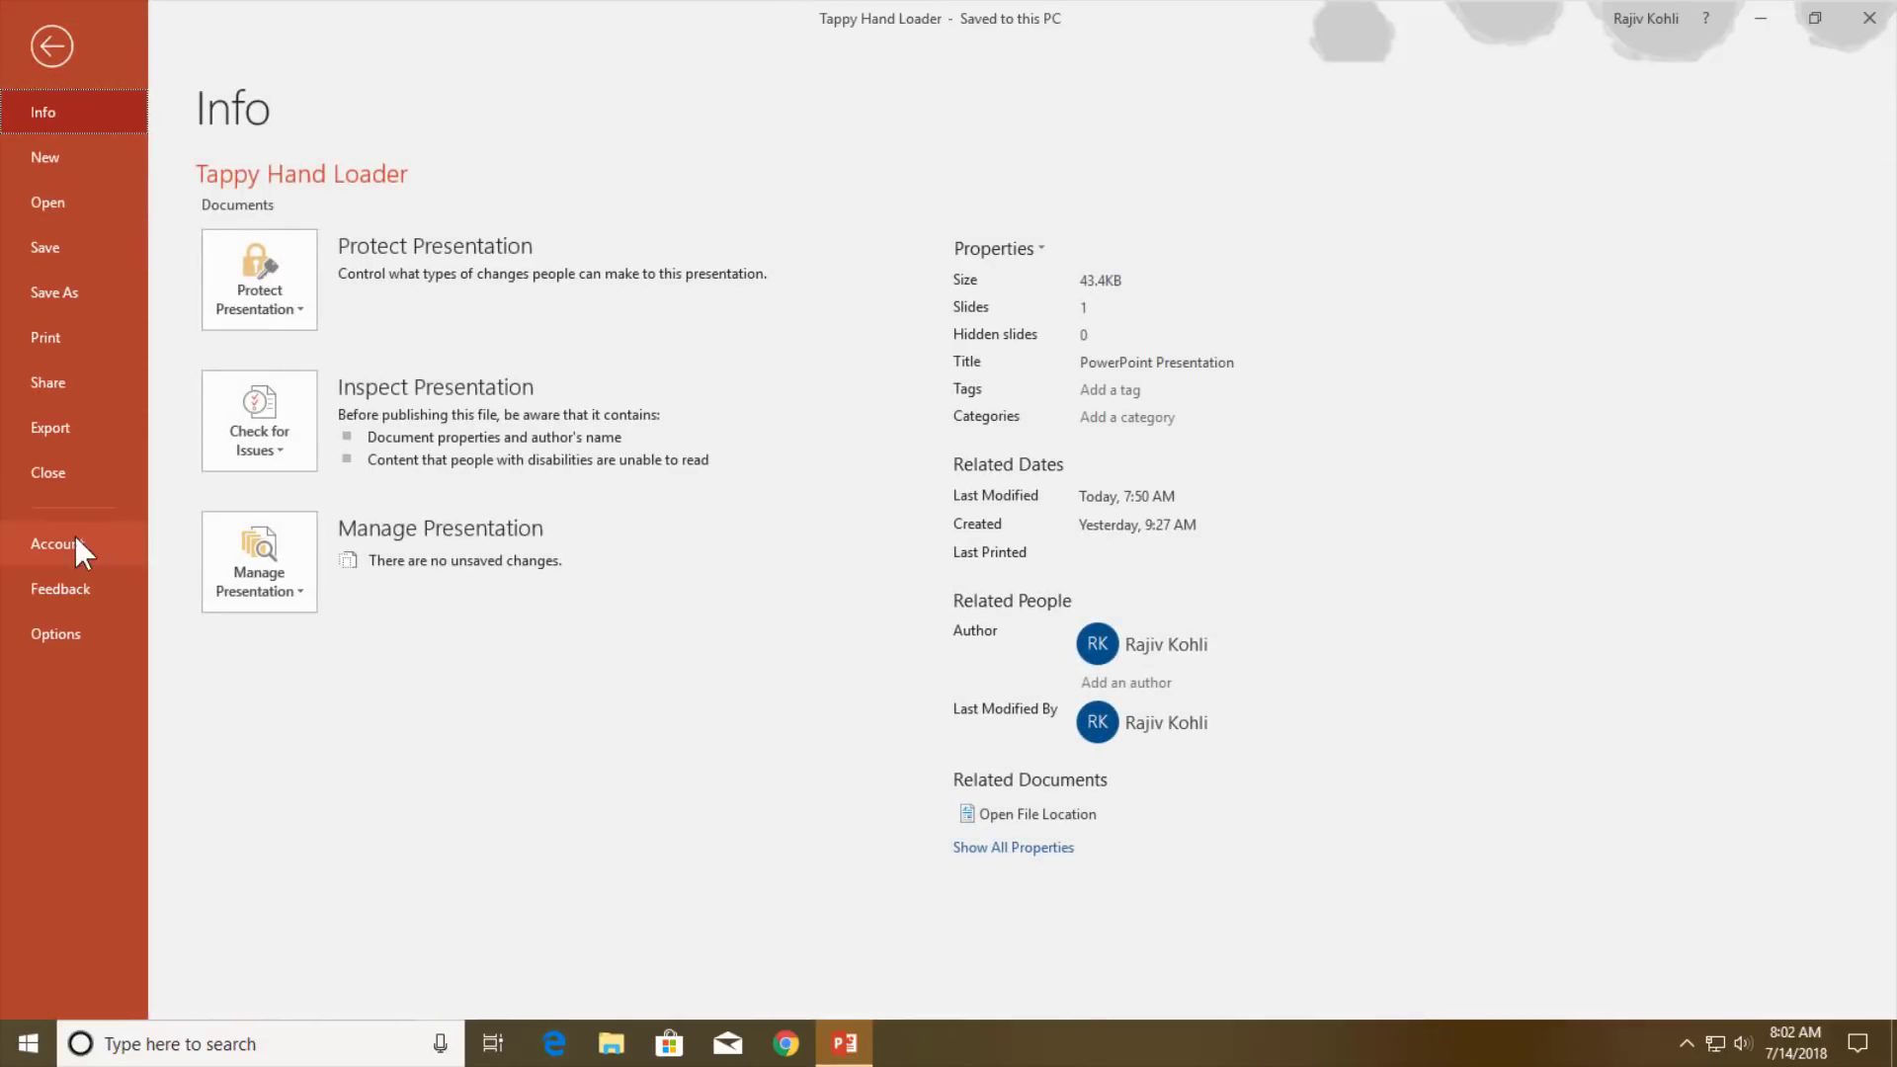
left_click(72, 474)
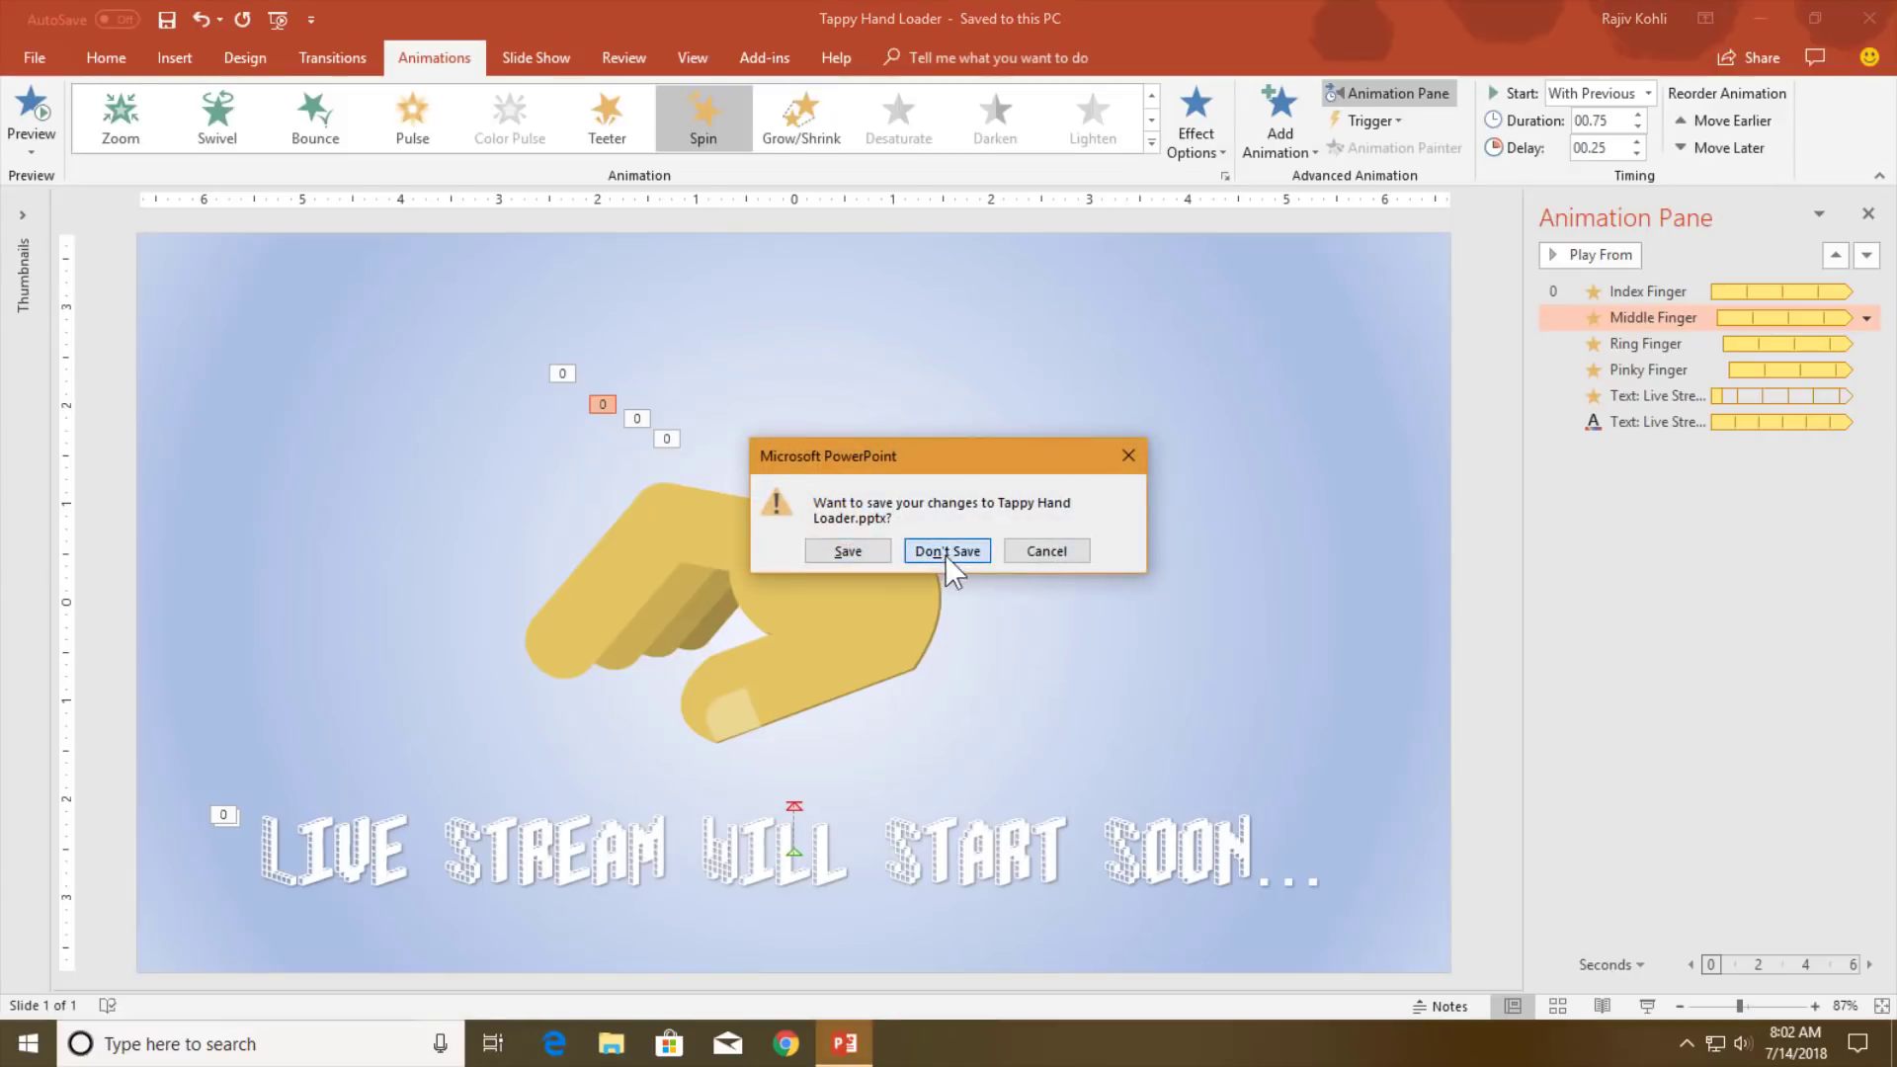
left_click(945, 554)
left_click(43, 51)
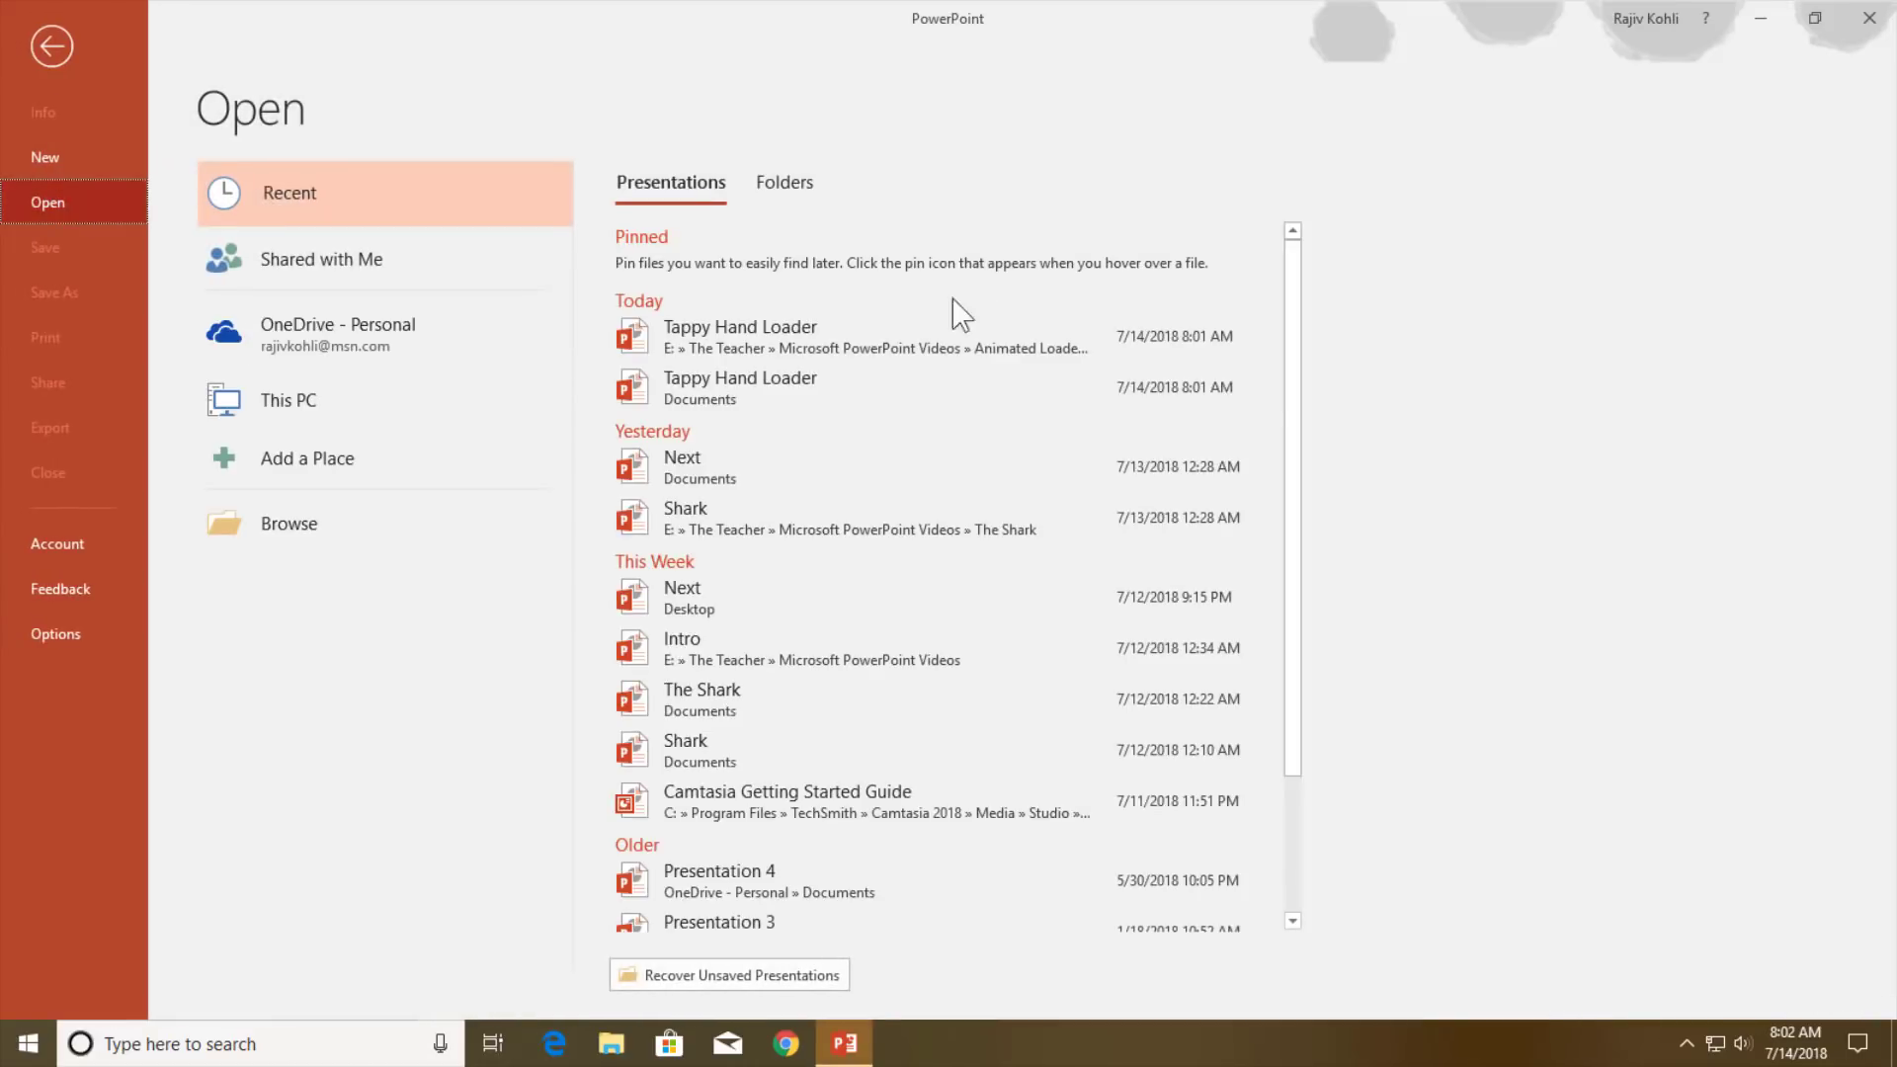
left_click(808, 387)
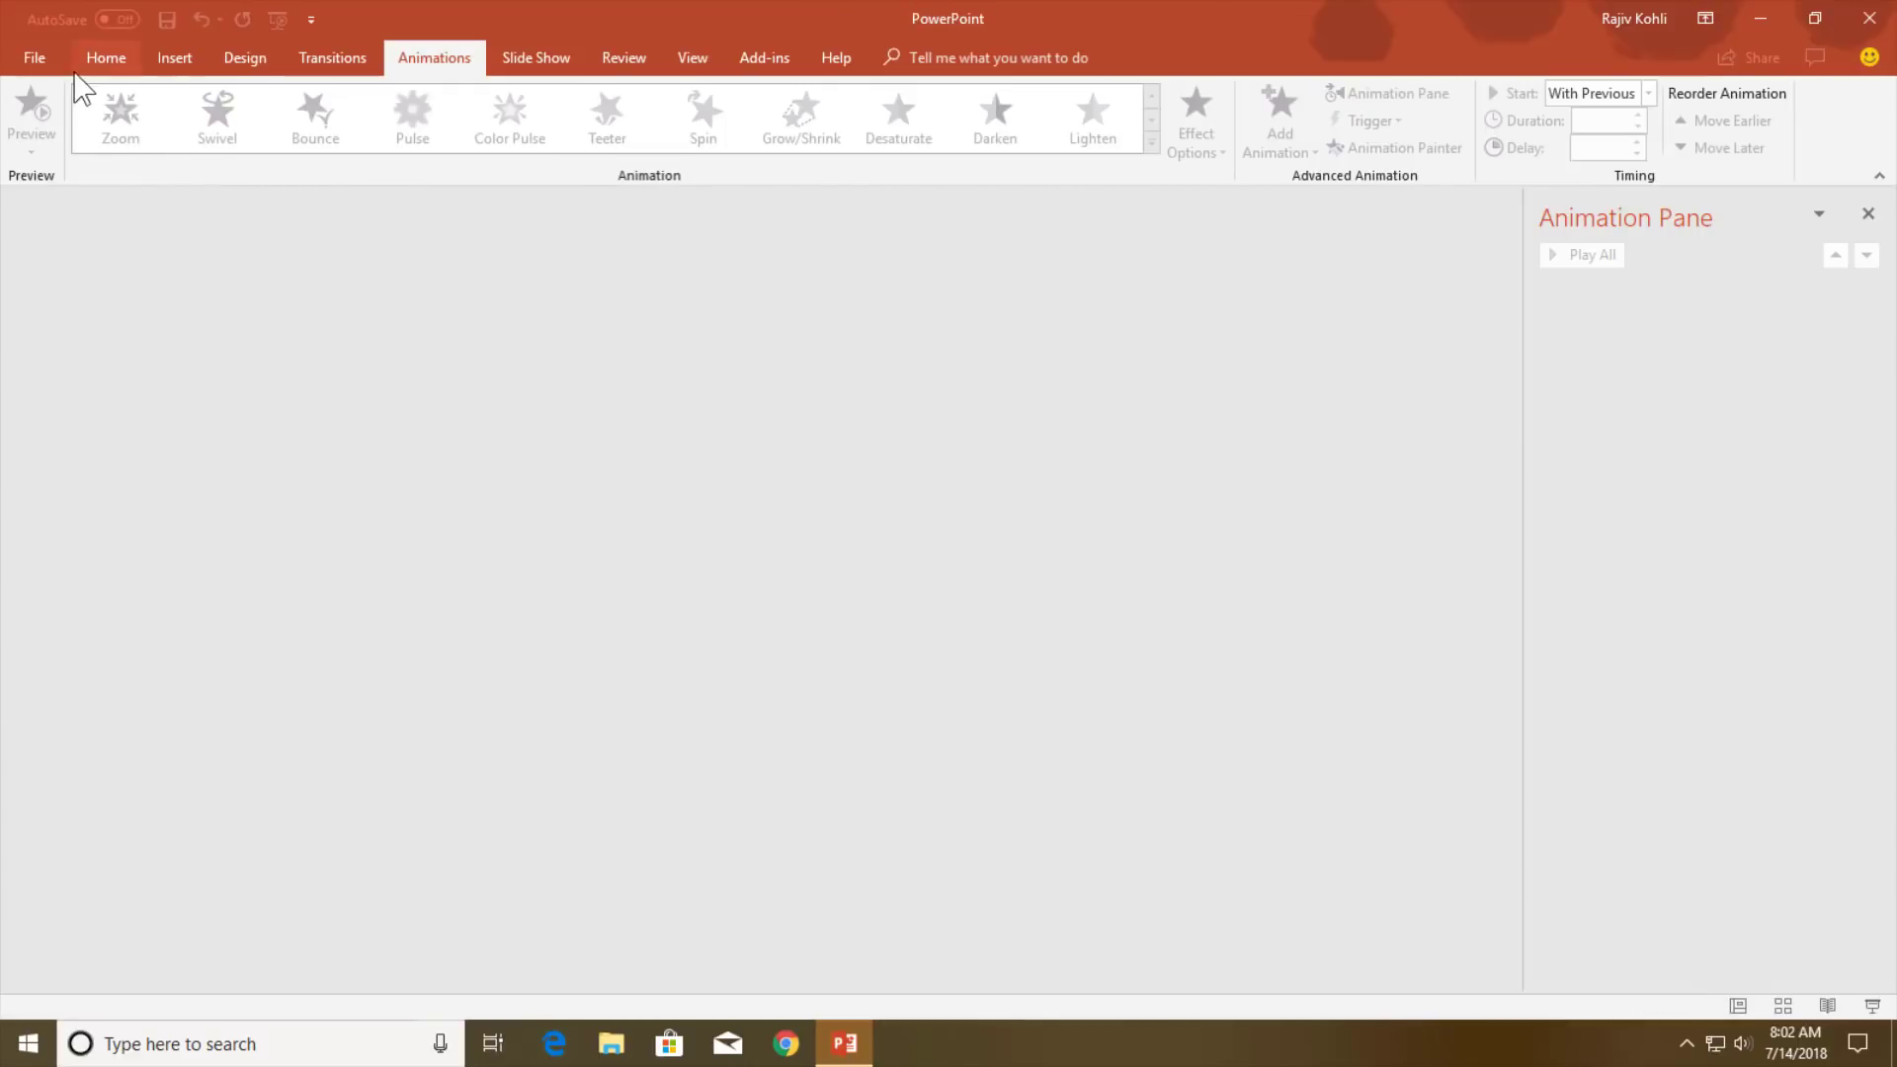
left_click(37, 57)
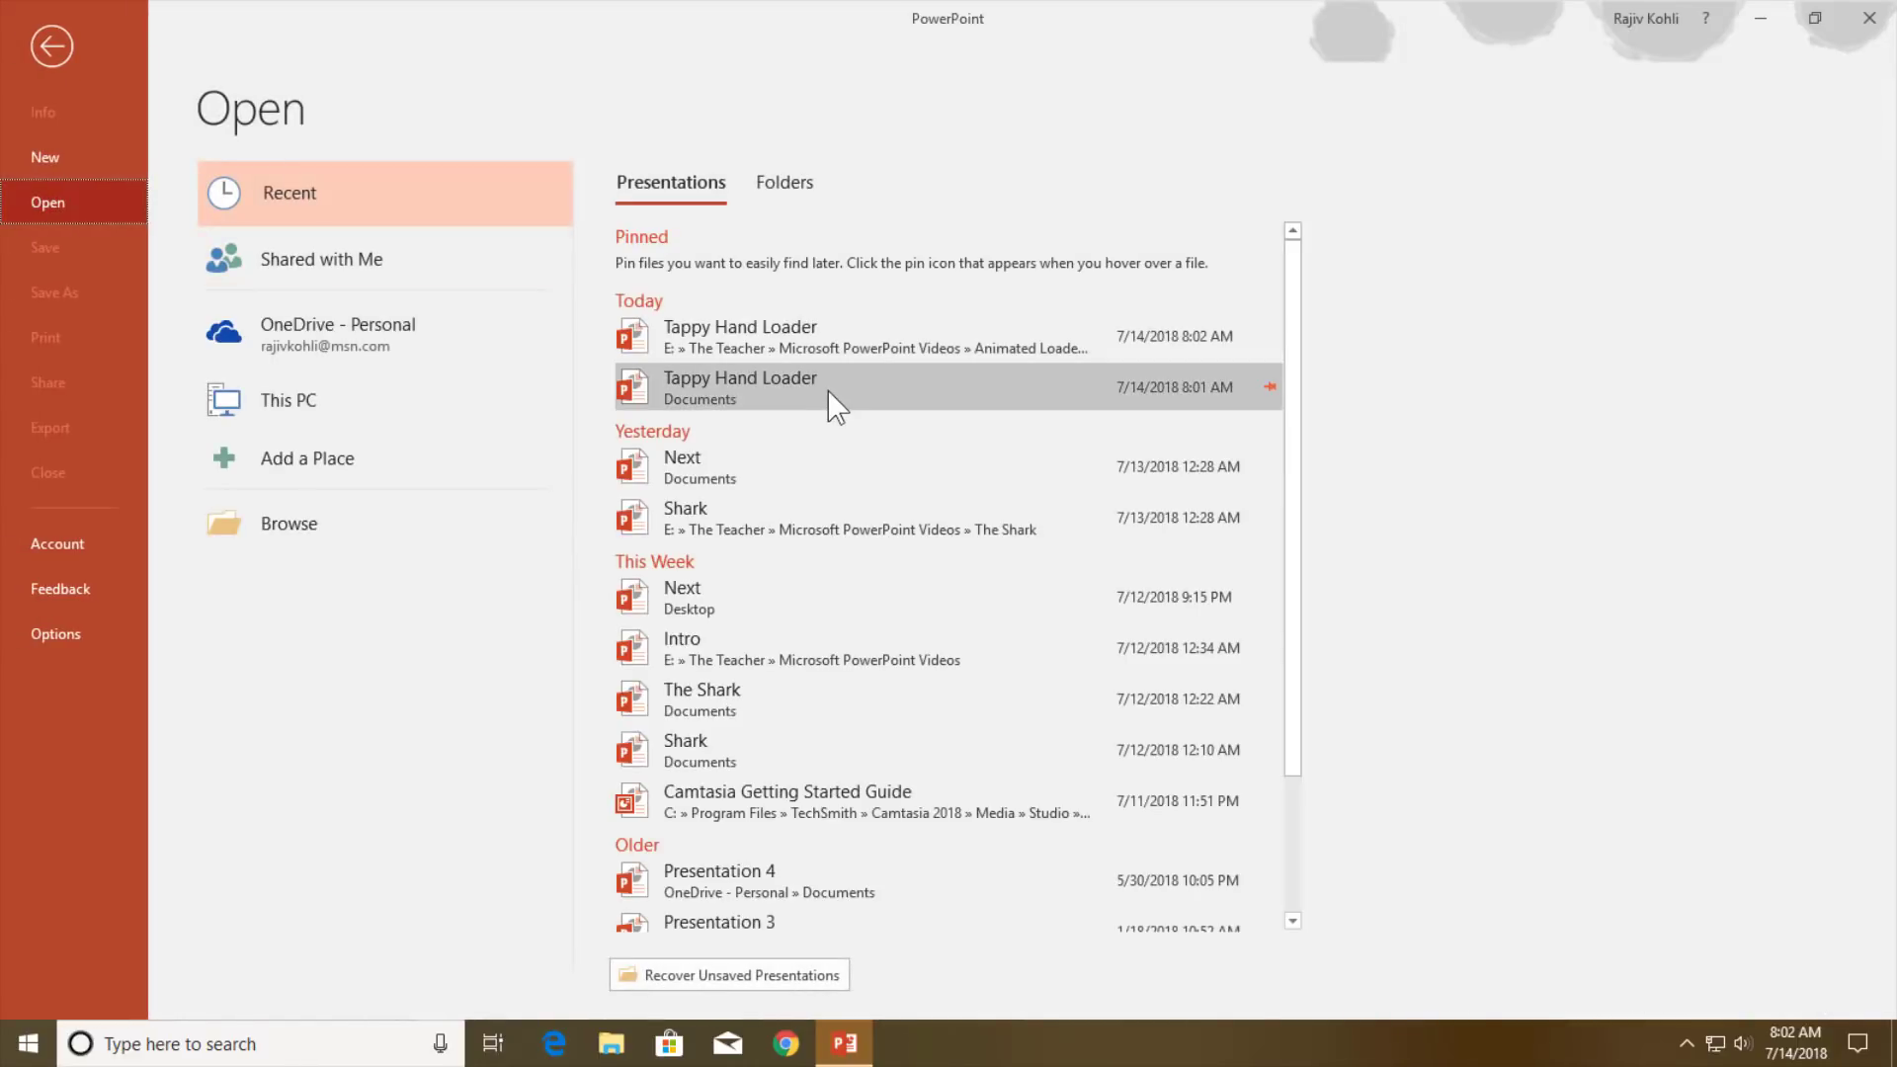
left_click(826, 389)
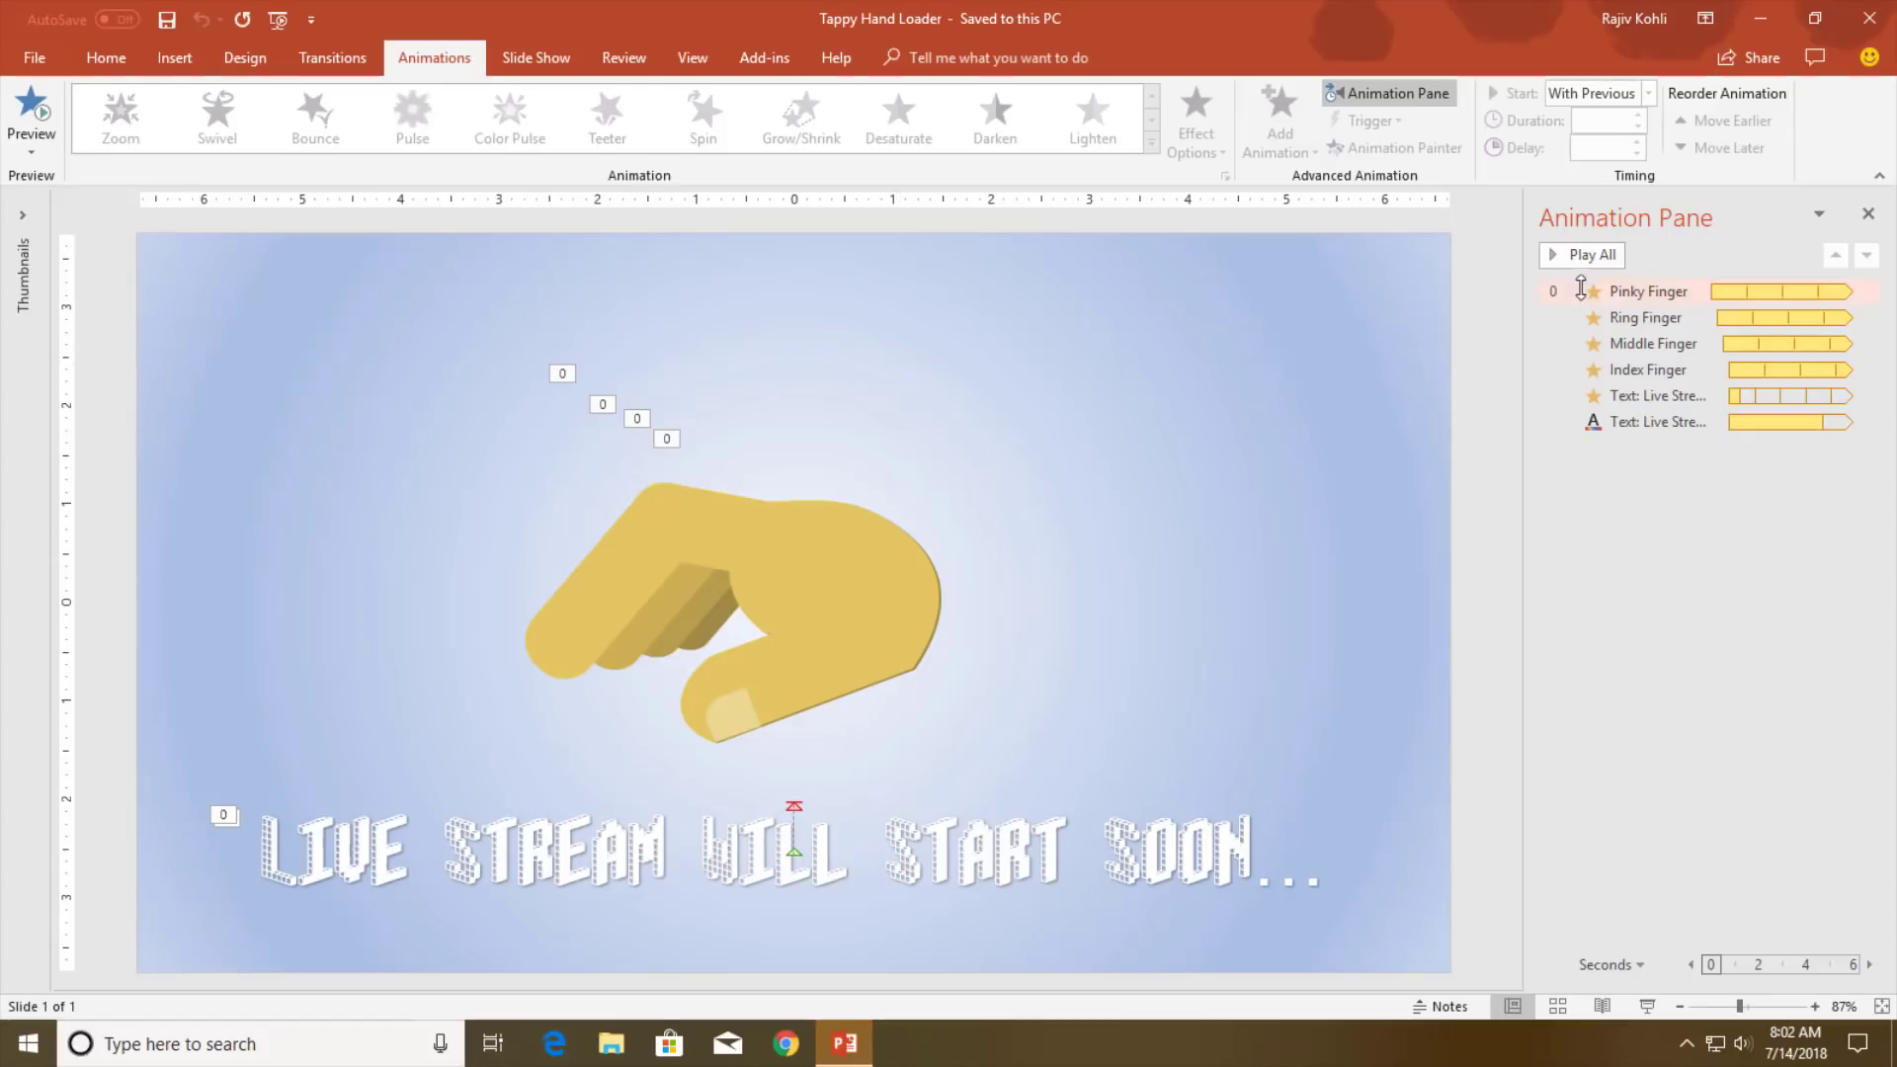
left_click(1627, 290)
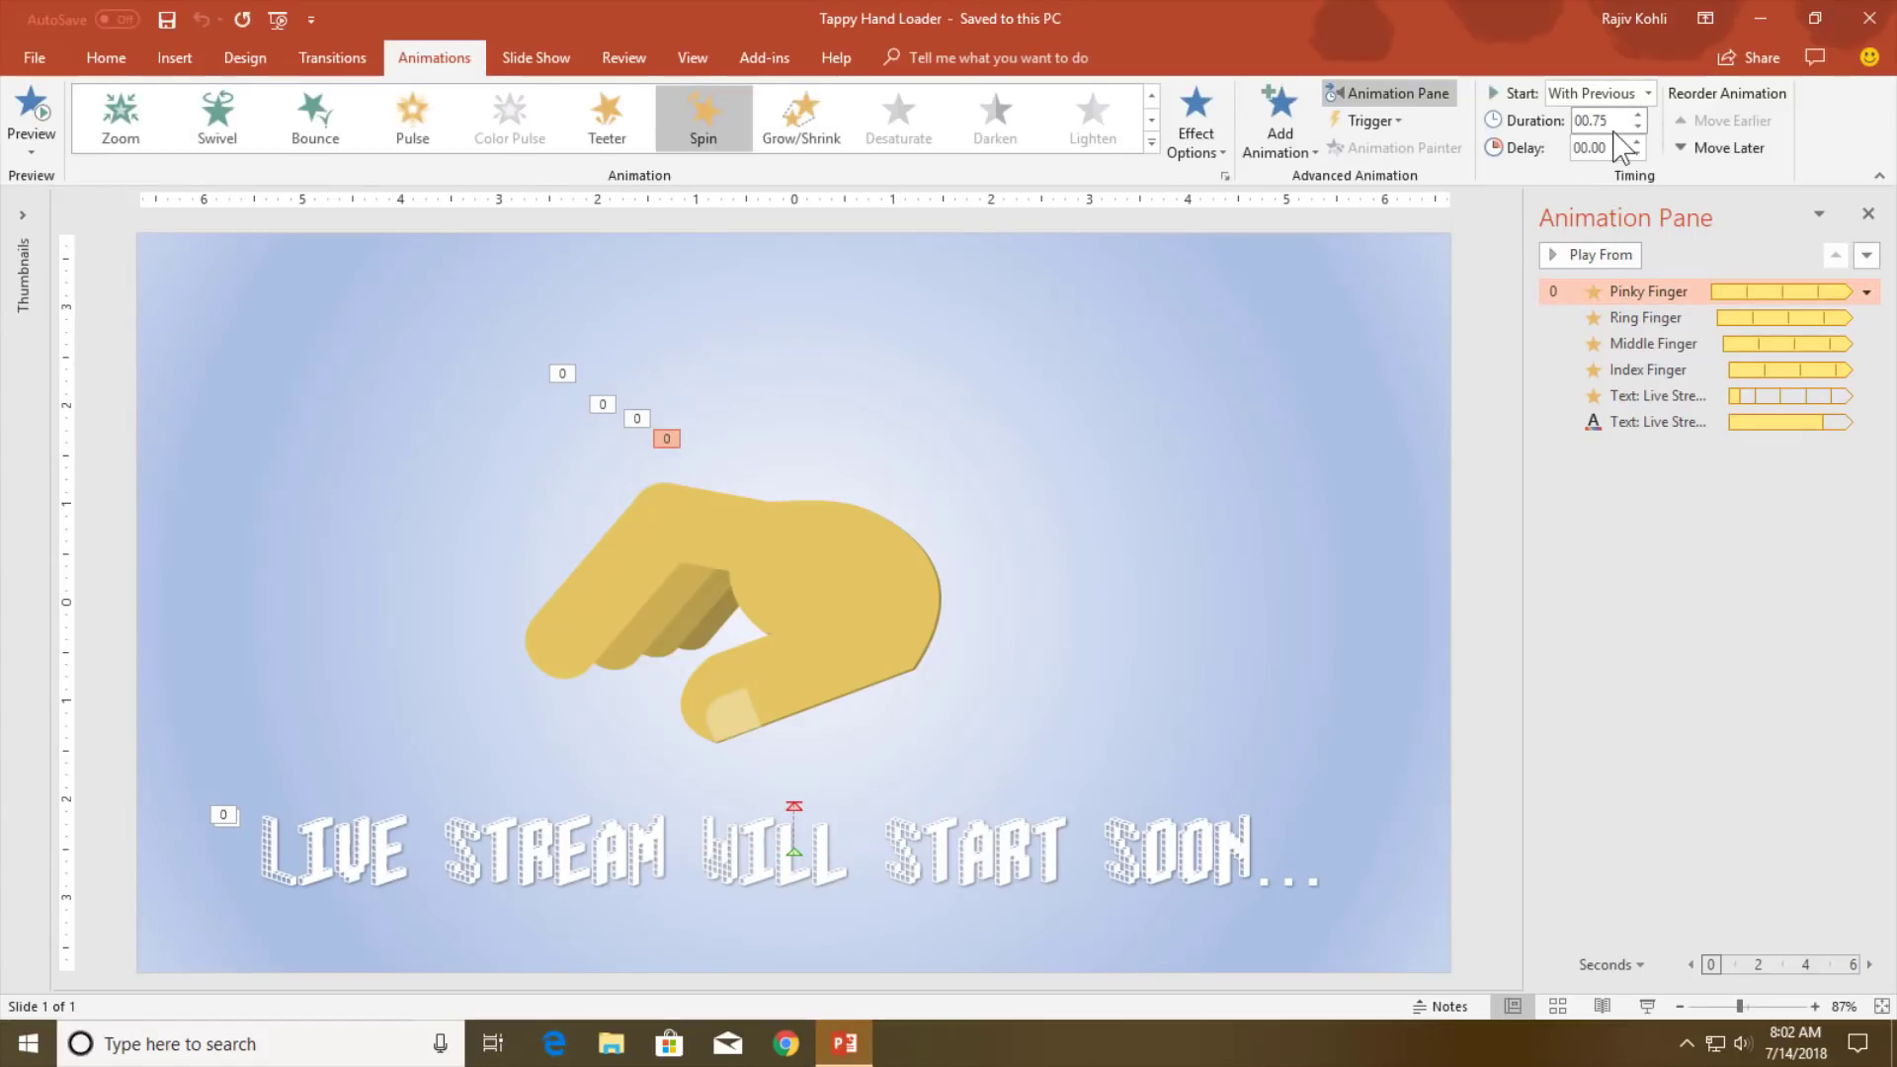
left_click(1648, 316)
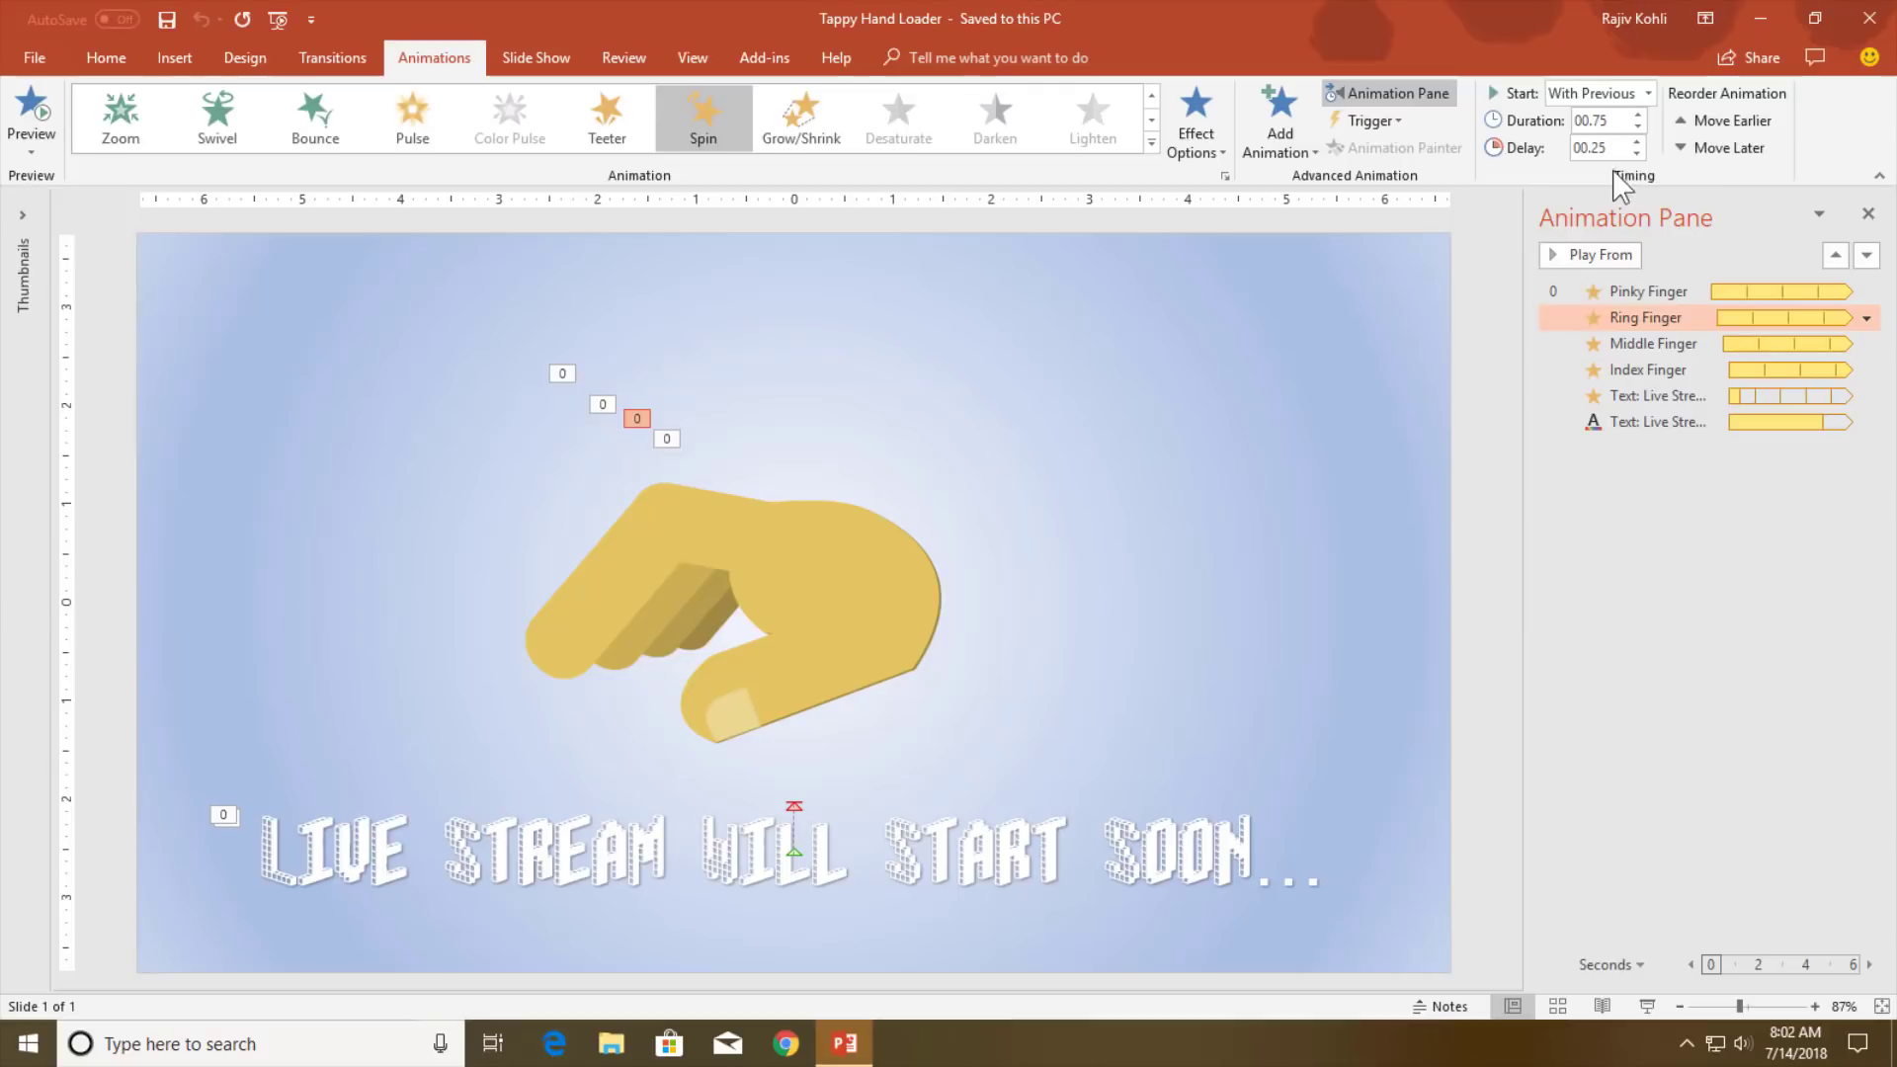
left_click(1672, 398)
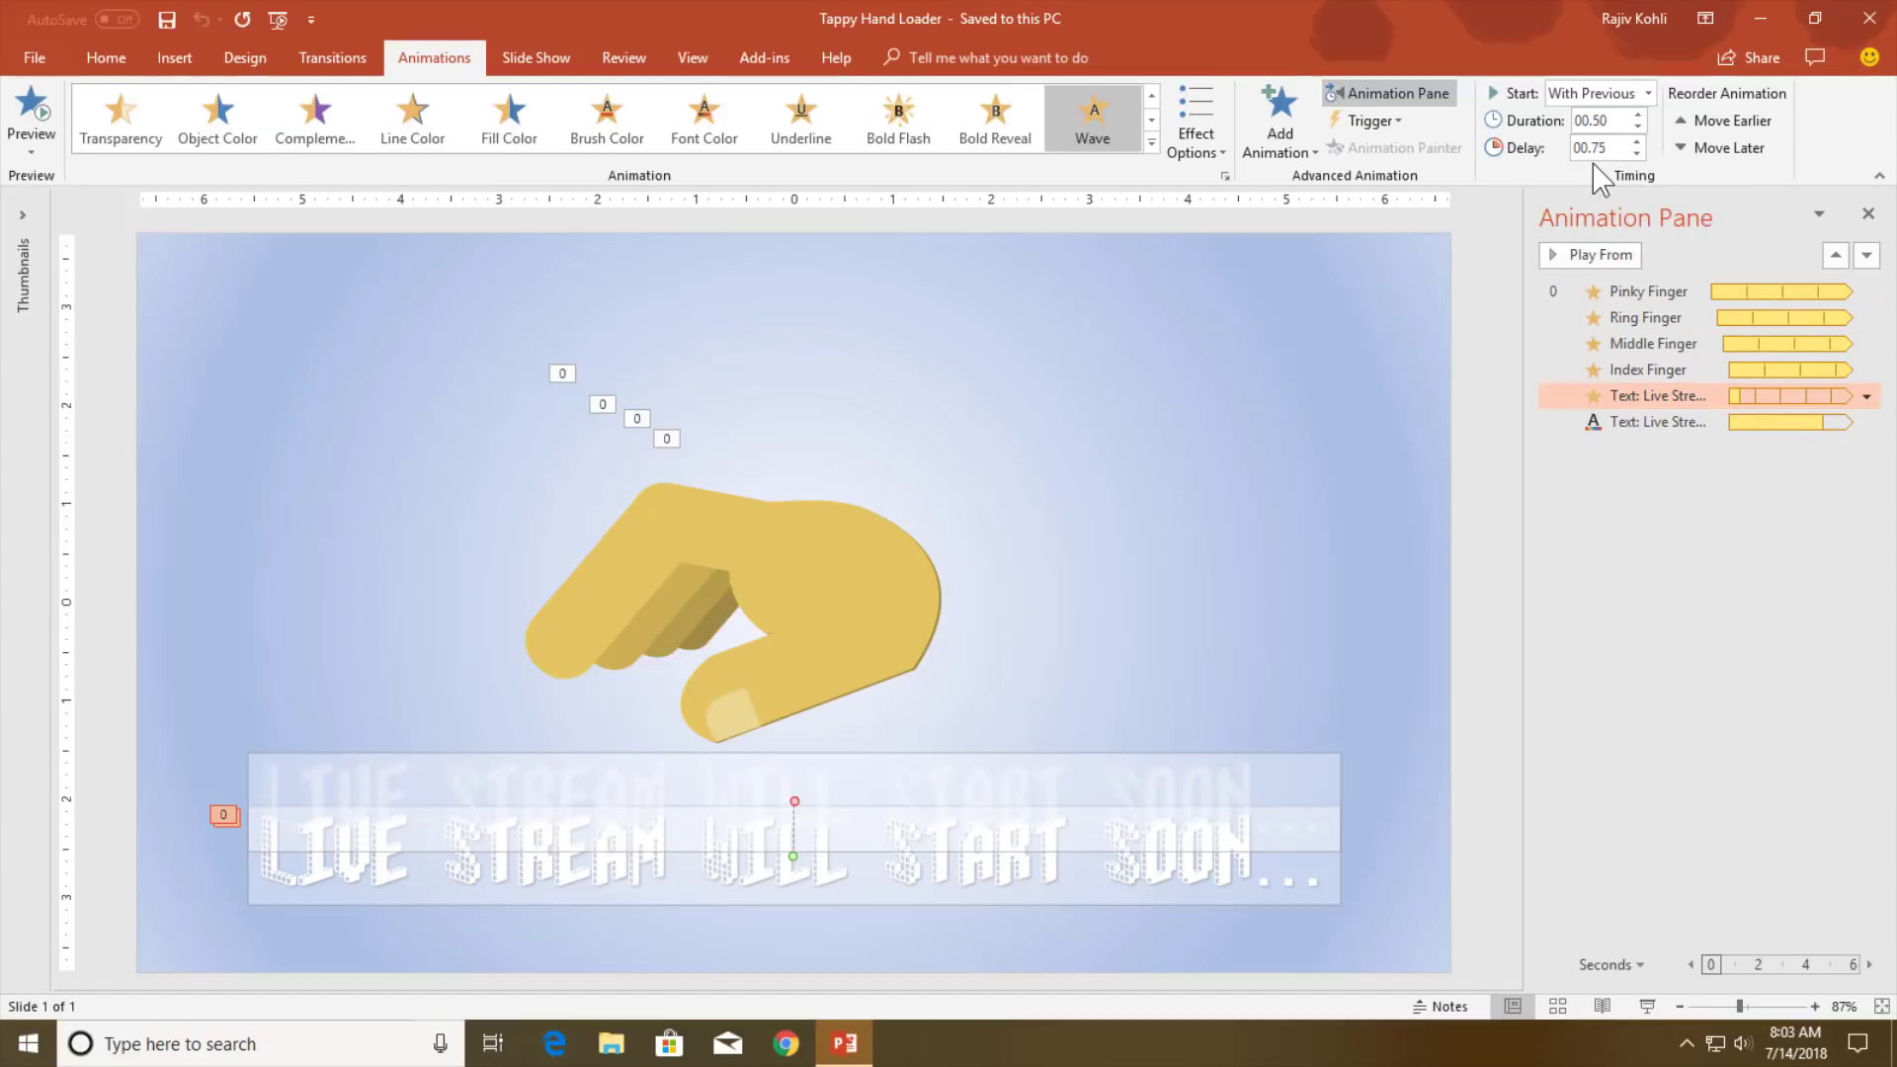
double_click(1652, 395)
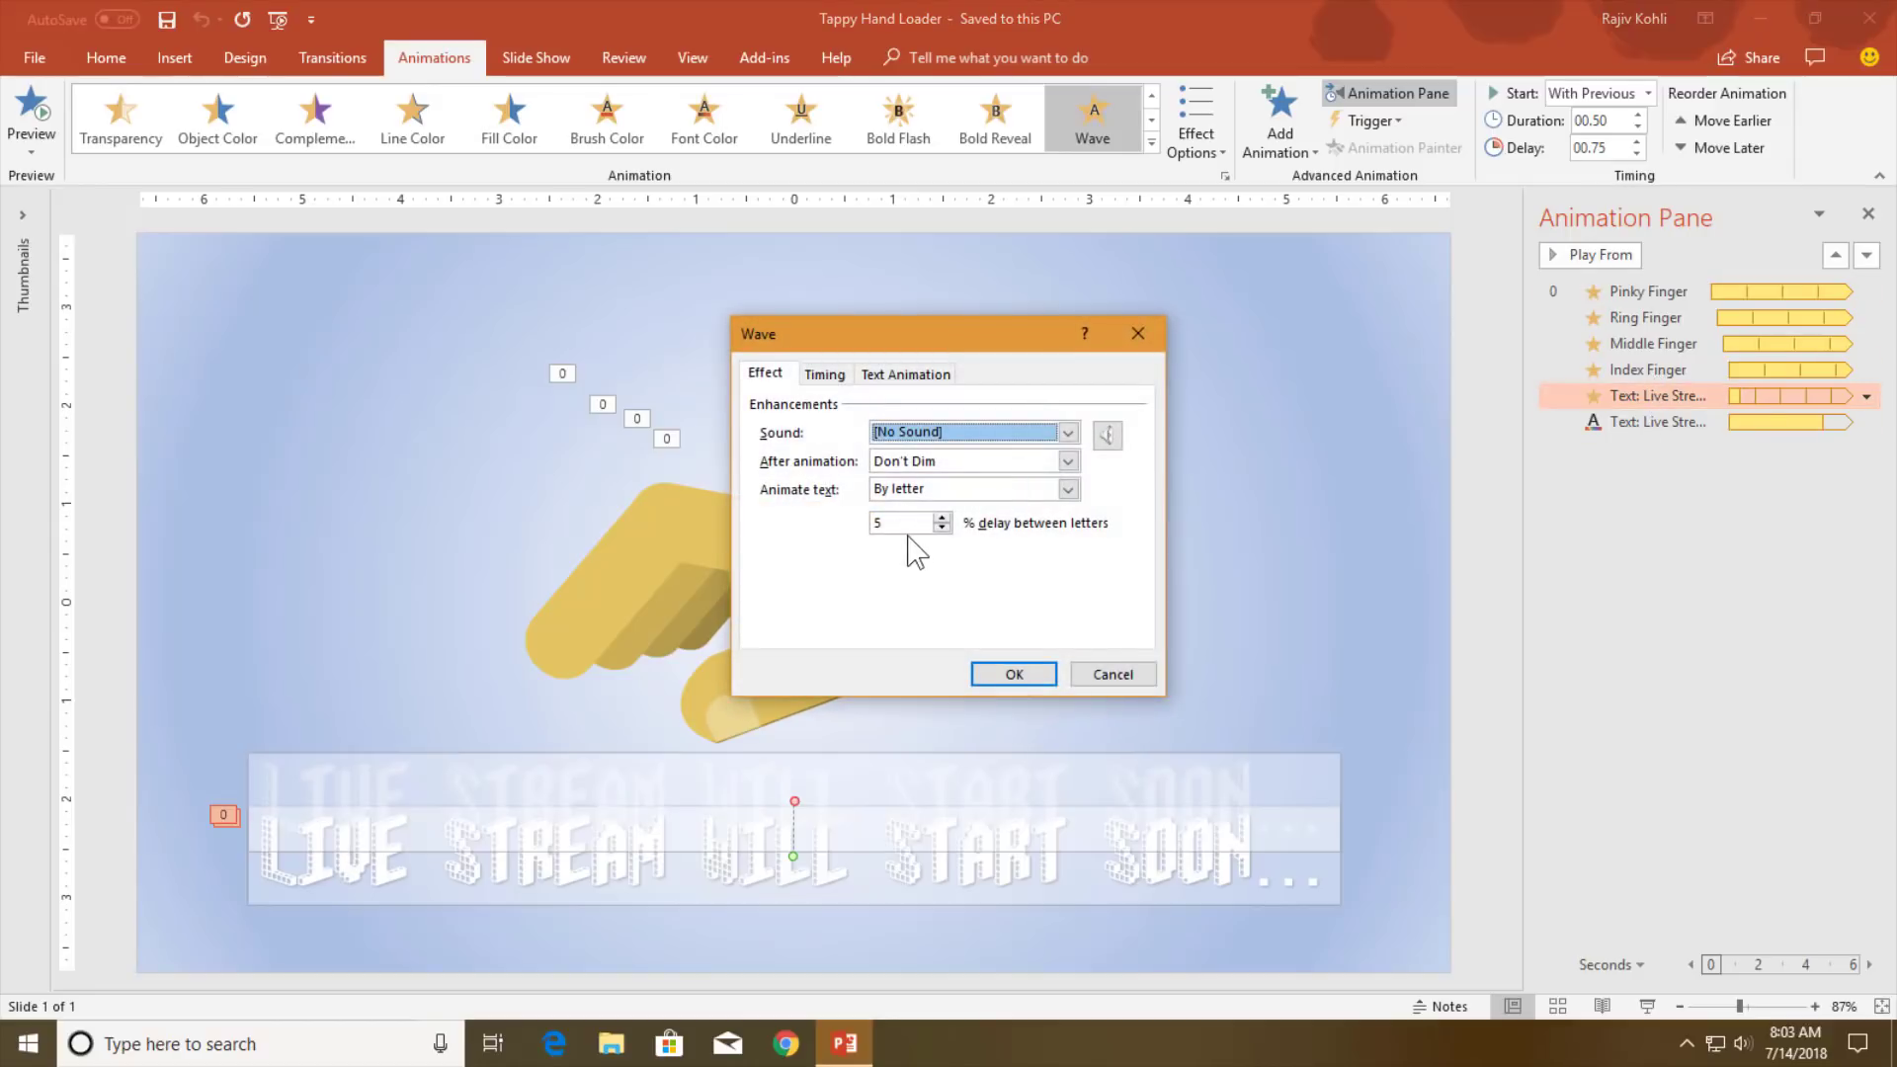
left_click(838, 376)
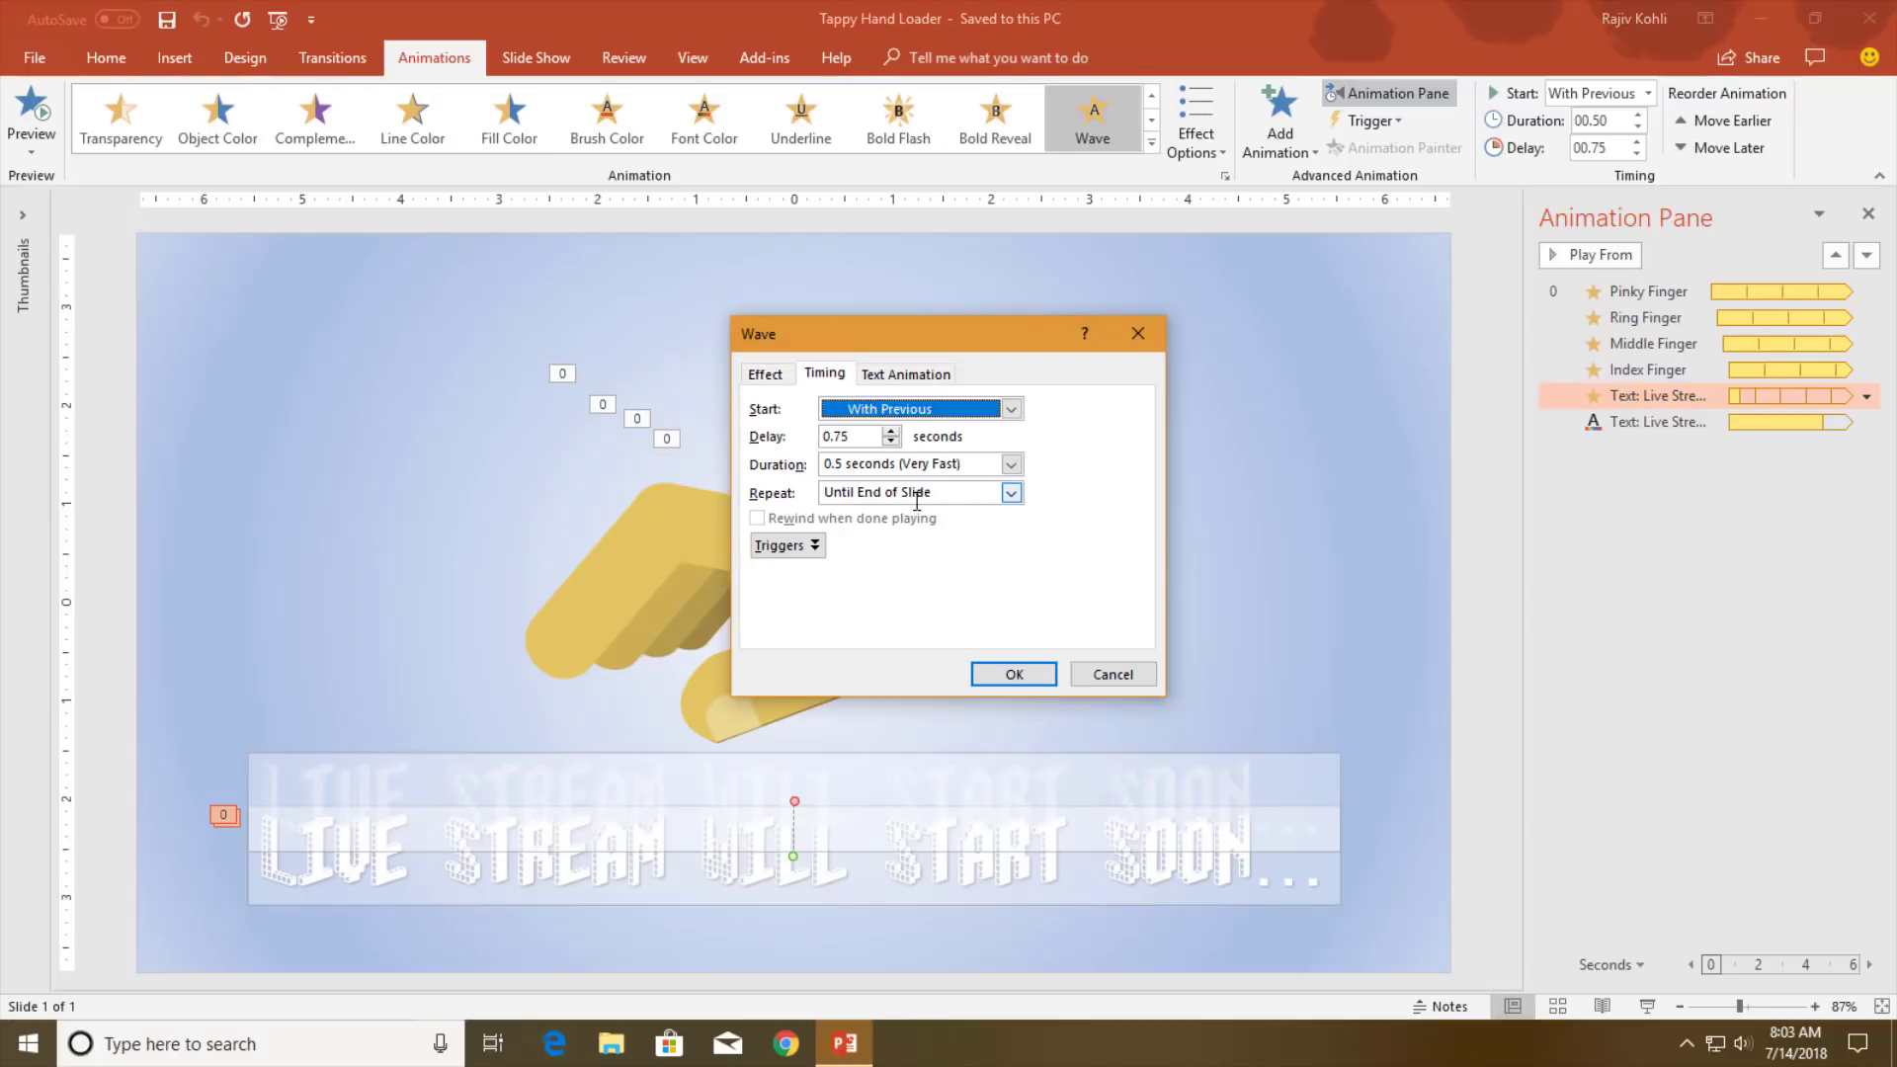
key("Return")
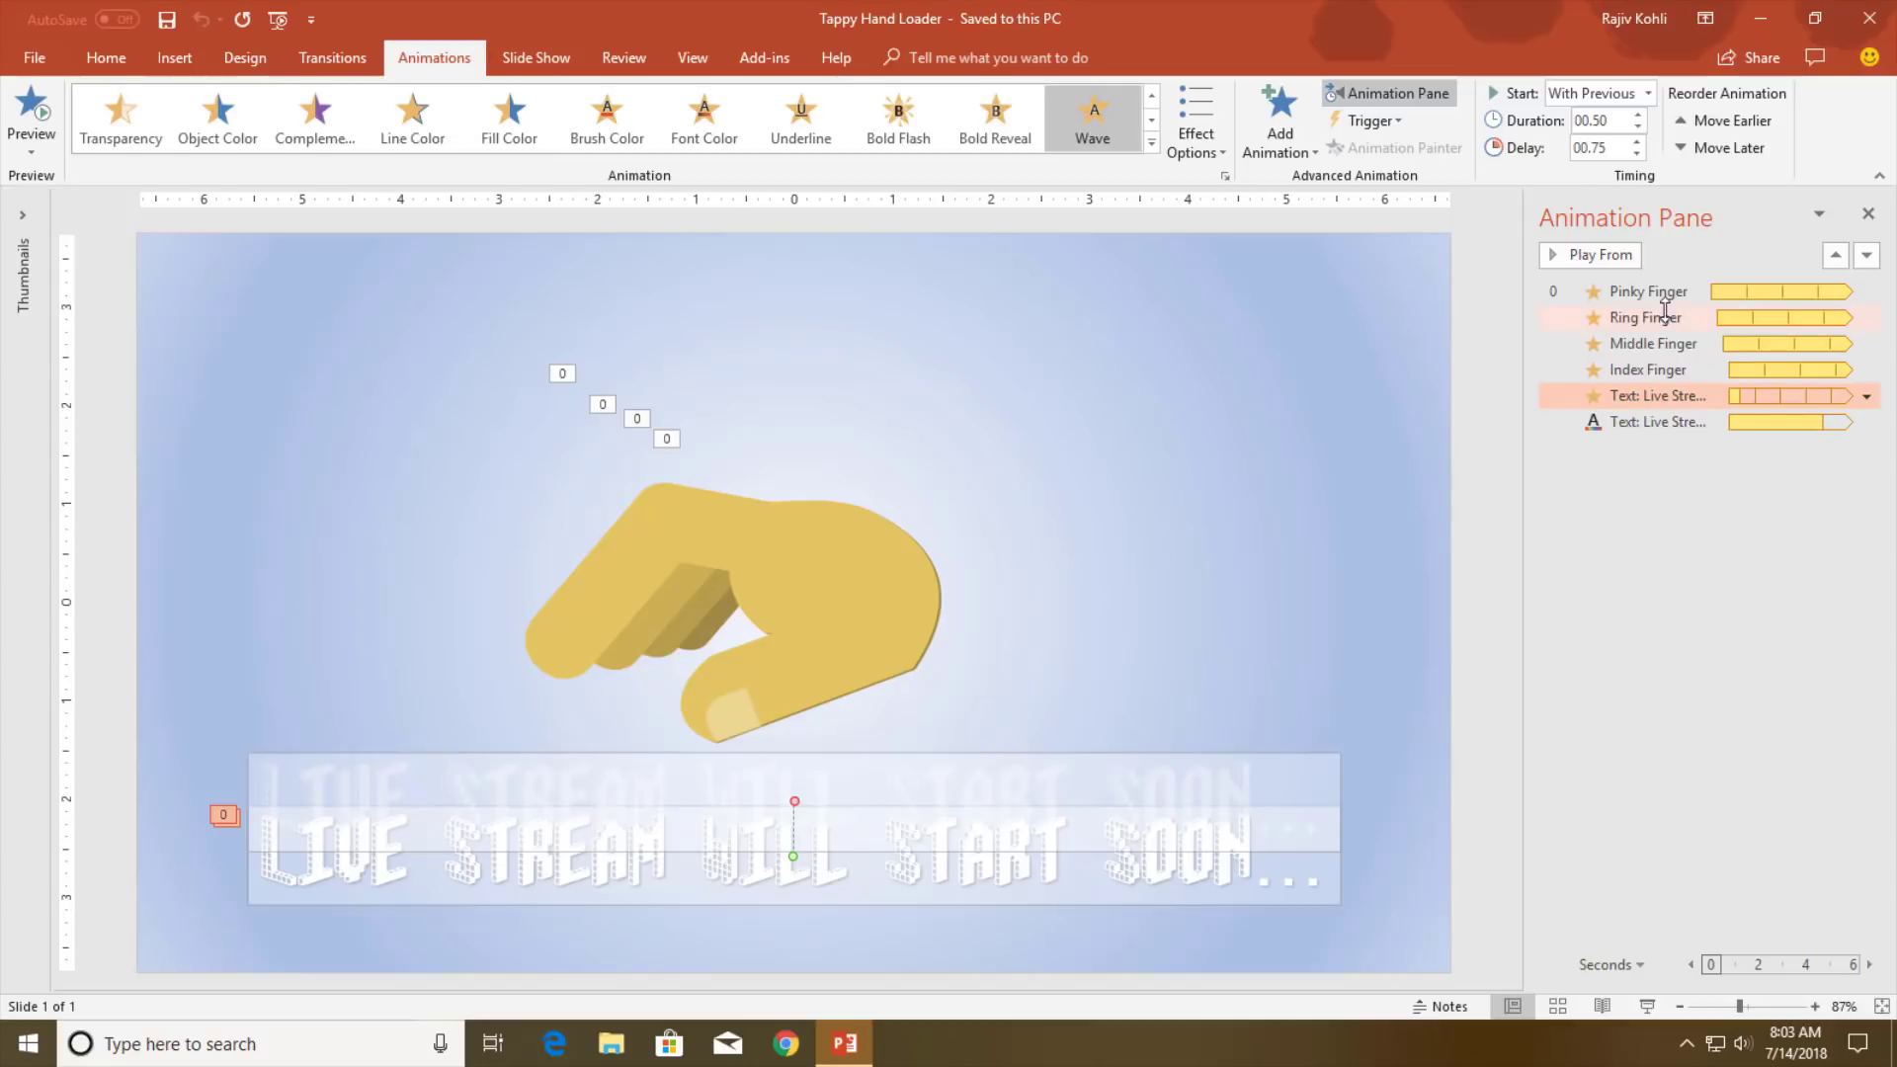
left_click(1326, 472)
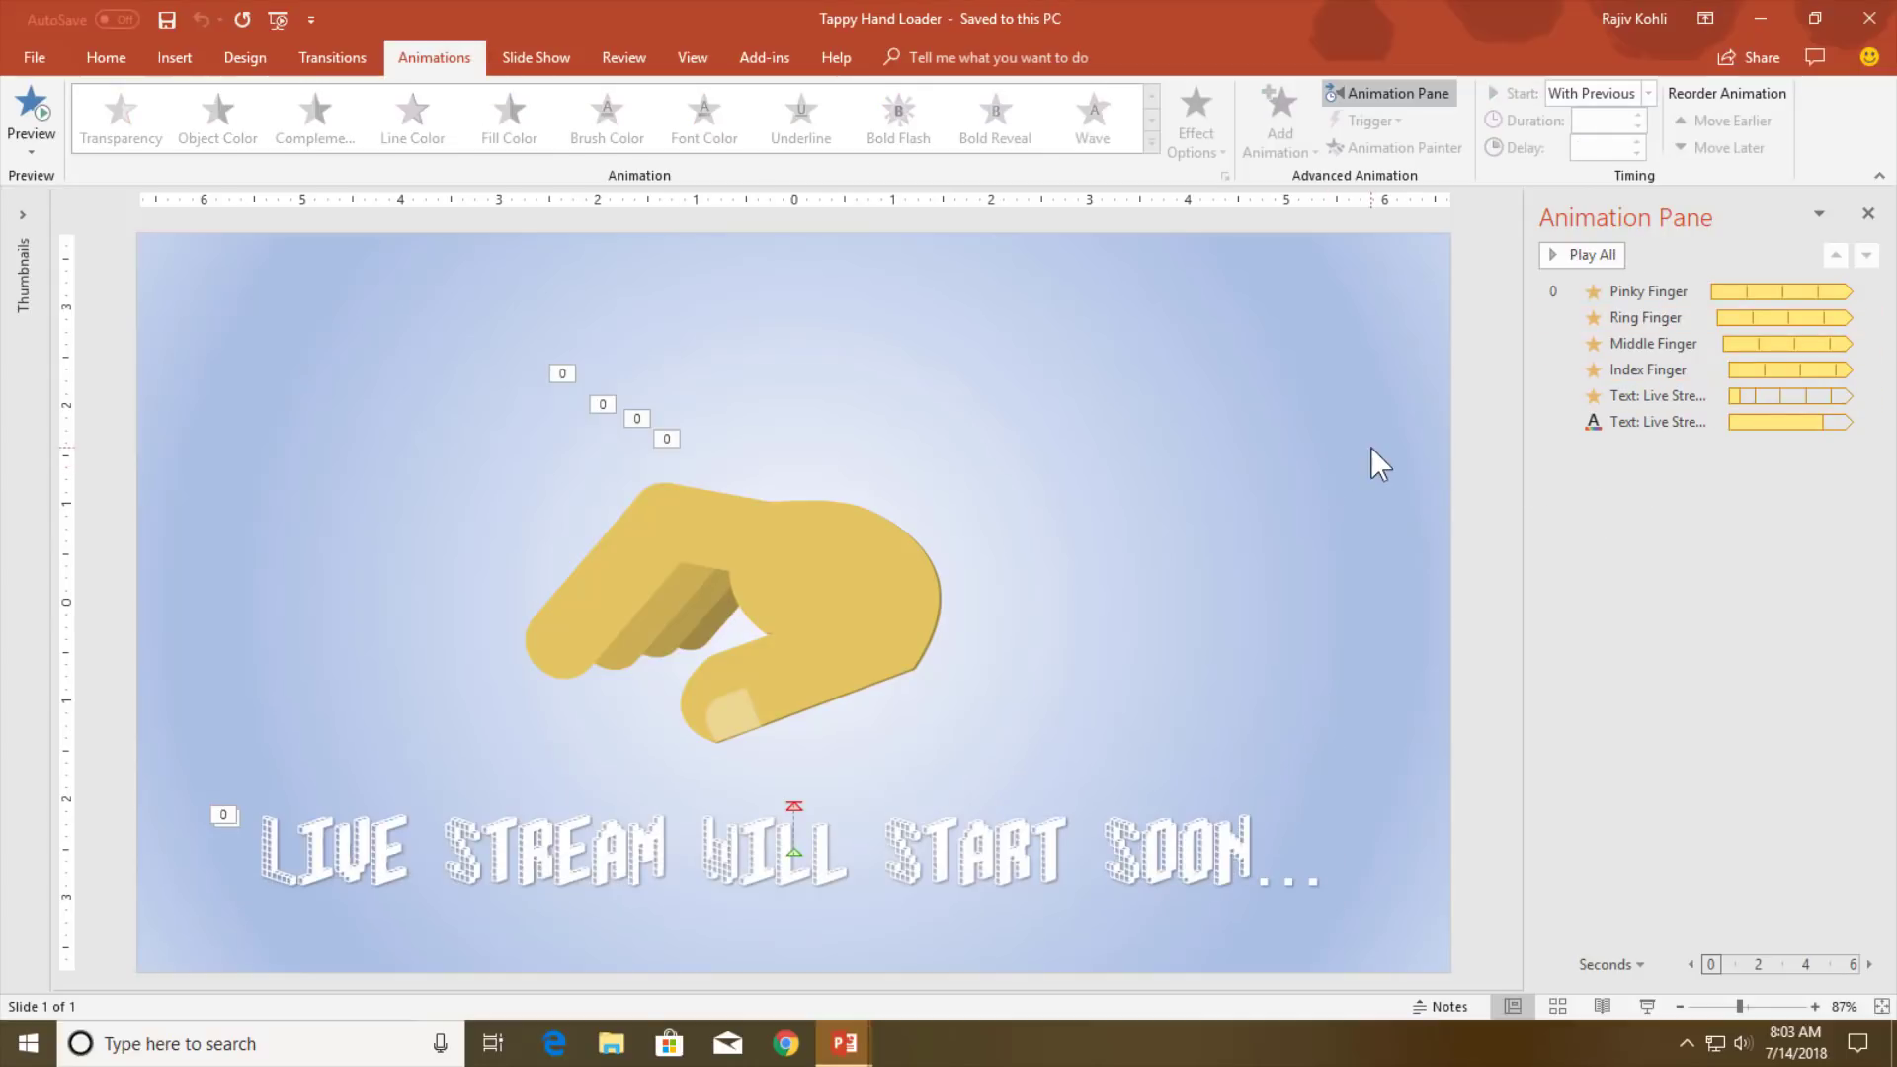